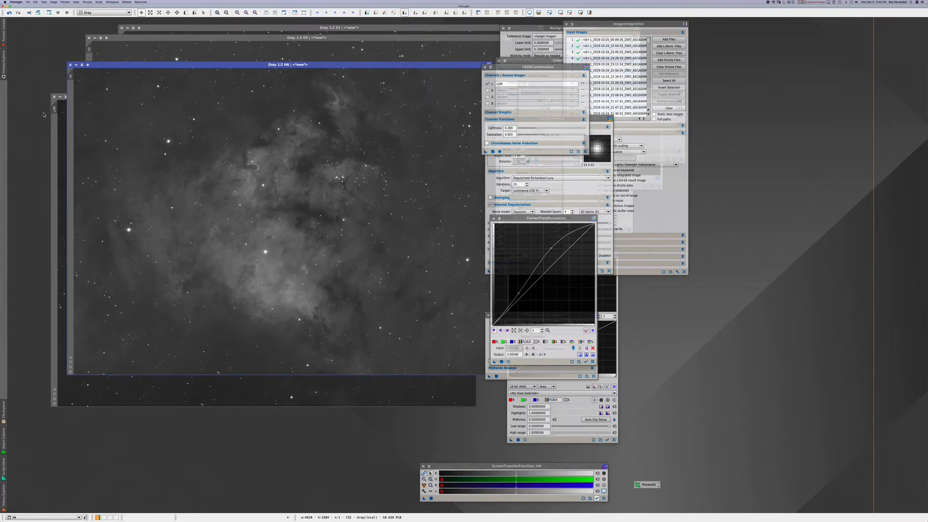
Step: Bring the luminance, HA, O3 and S2 grayscale images to the front in turn to review the source channels
left_click(53, 125)
left_click(104, 67)
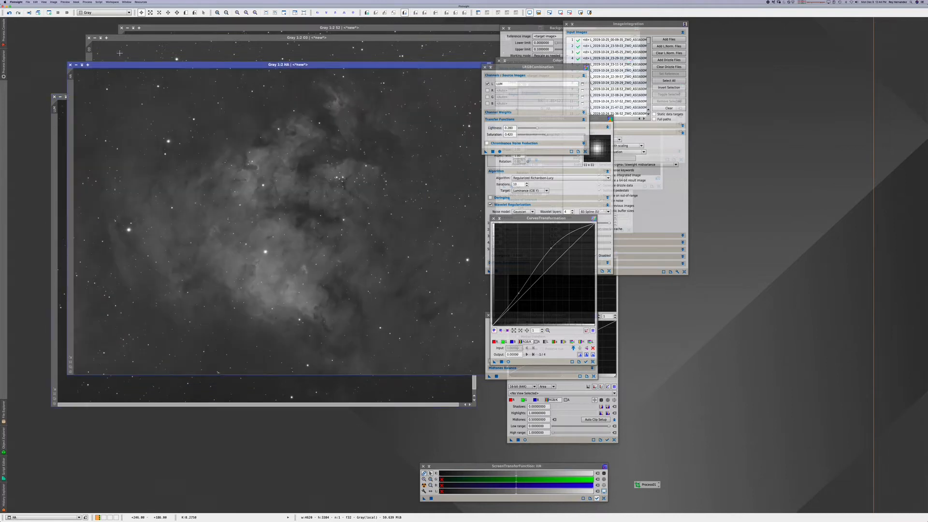
left_click(131, 40)
left_click(163, 29)
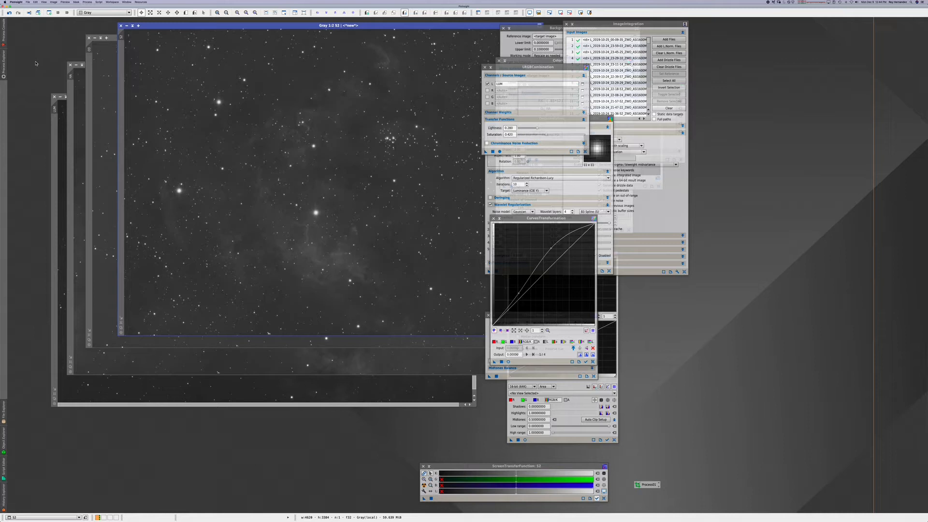
Step: Combine the S2, HA and O3 images with PixelMath's existing channel expressions into a new image in RGB Color space
left_click(7, 63)
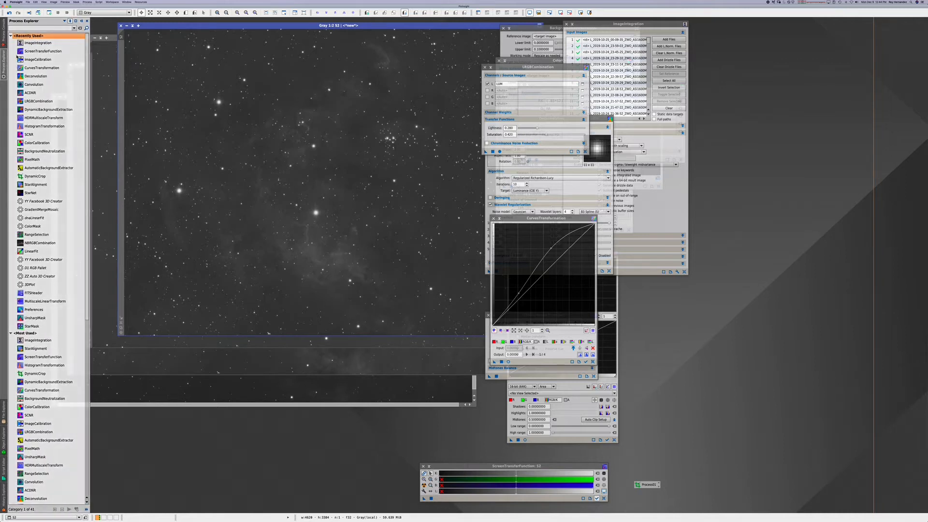
double_click(30, 161)
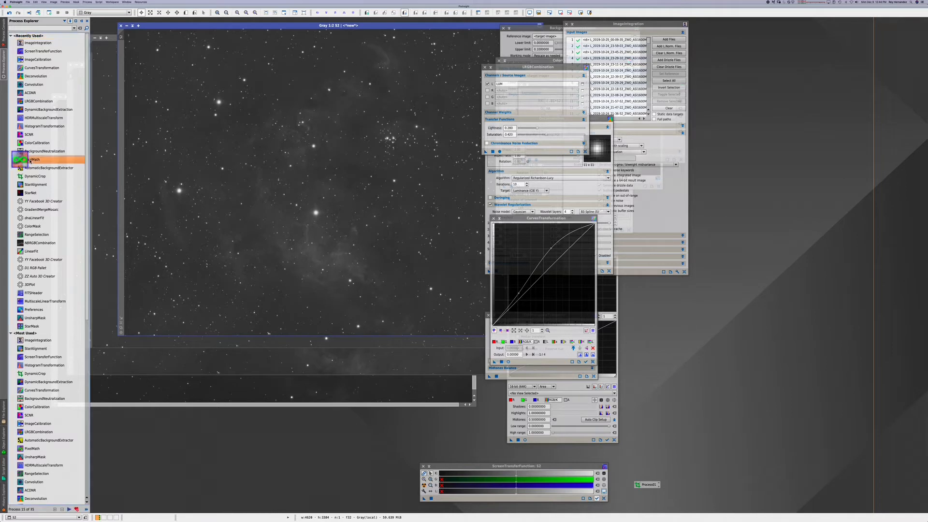
left_click_drag(607, 94, 770, 128)
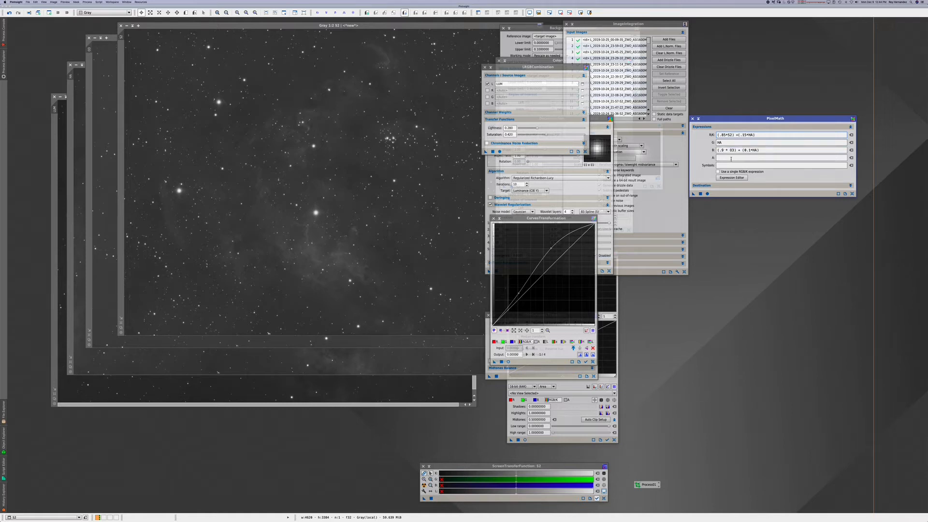
left_click(851, 186)
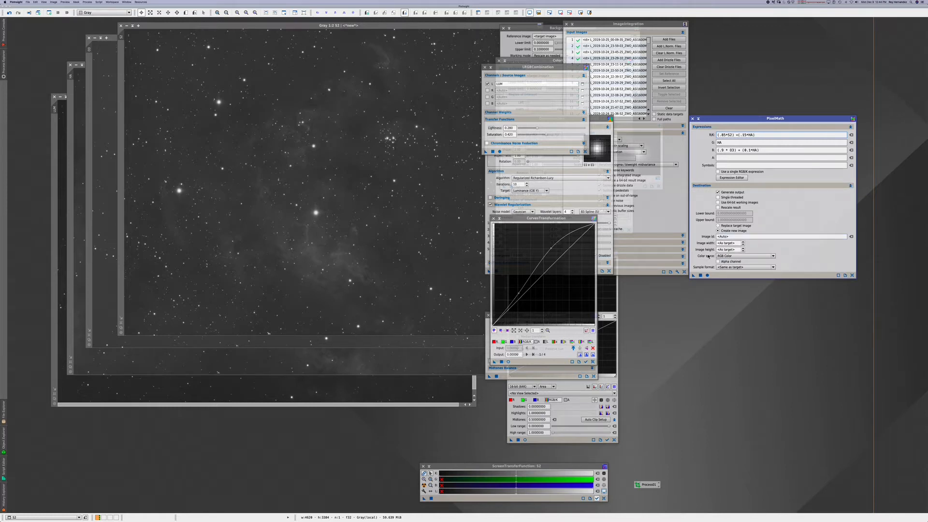
left_click(729, 256)
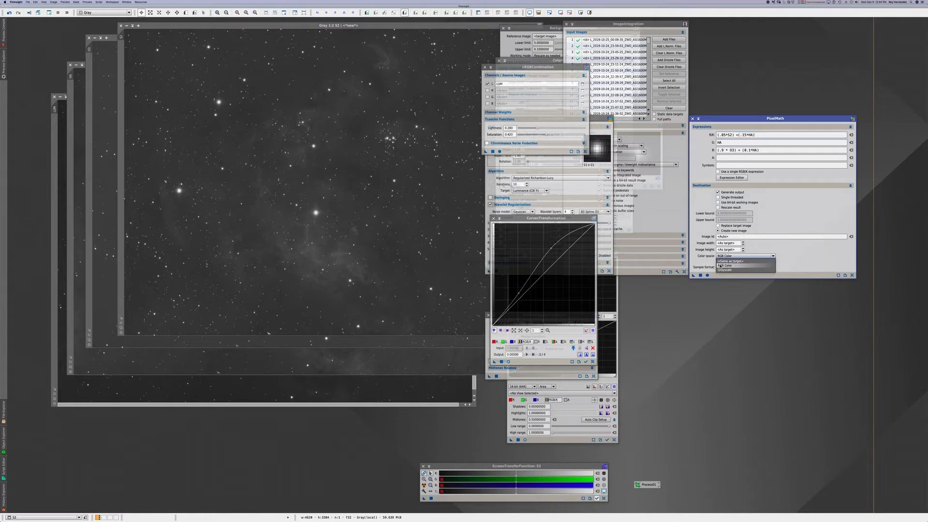
left_click(722, 265)
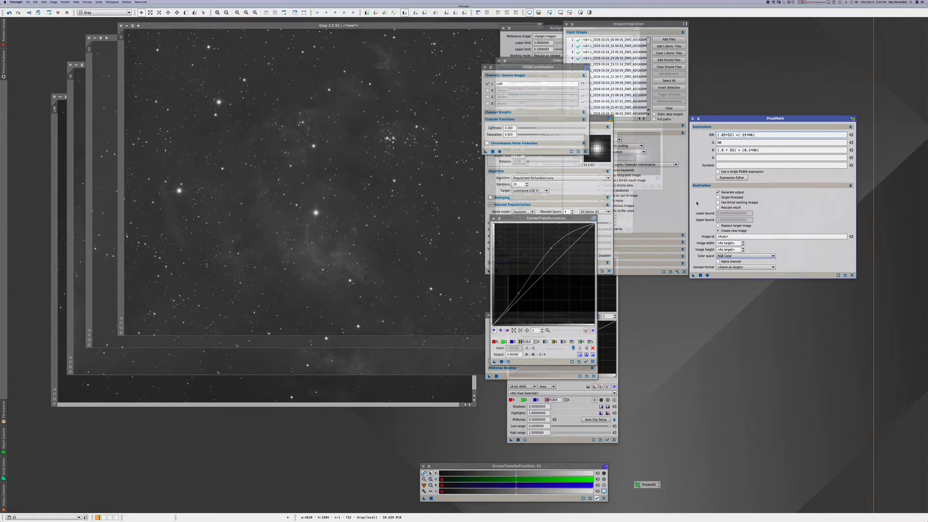
left_click(700, 275)
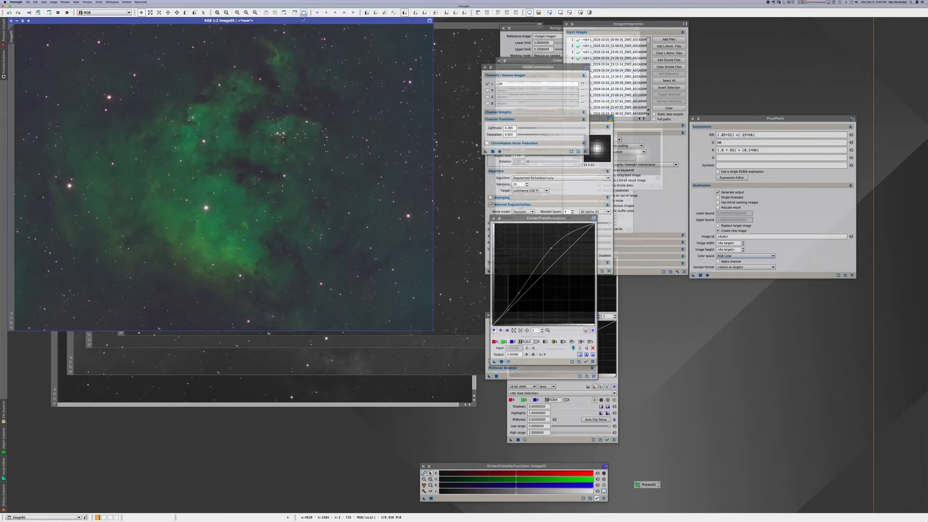
Step: Move the new color image clear of the workspace edge and rename it BASE_IMAGE
left_click_drag(298, 22, 336, 51)
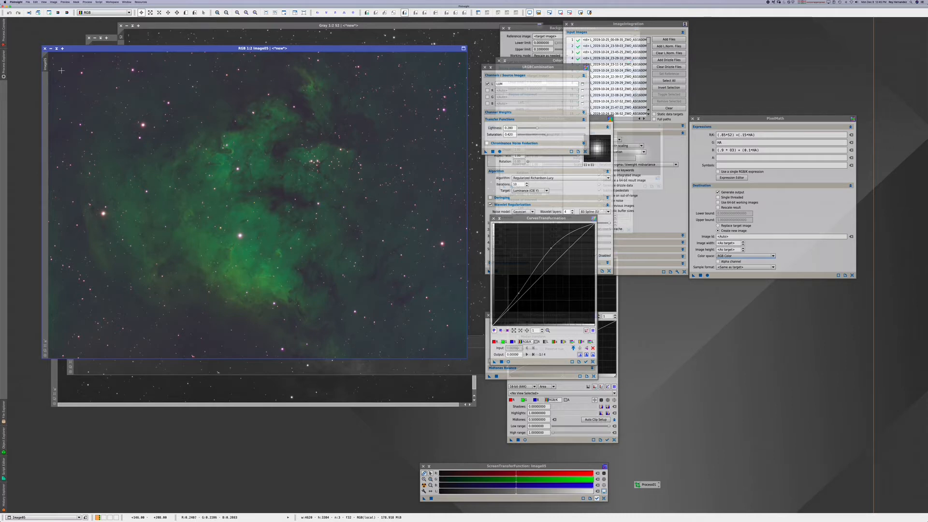
left_click(6, 64)
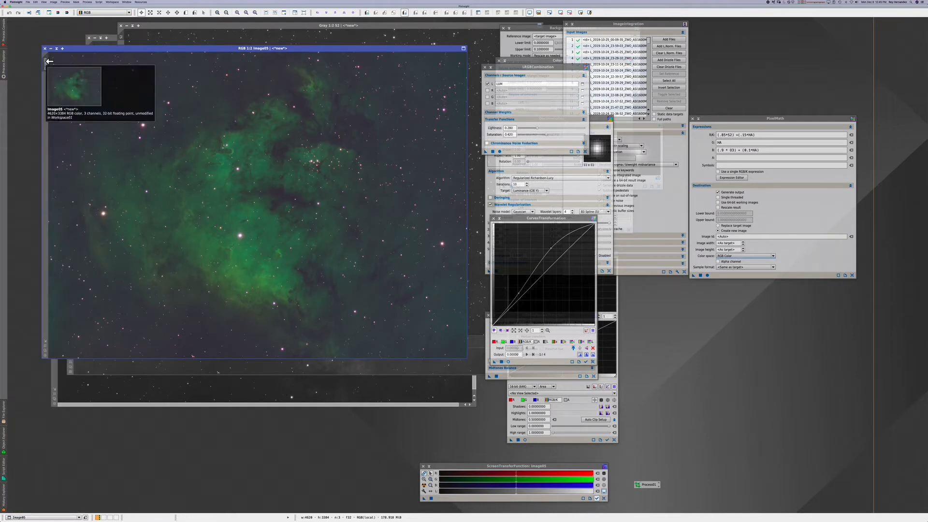
double_click(47, 62)
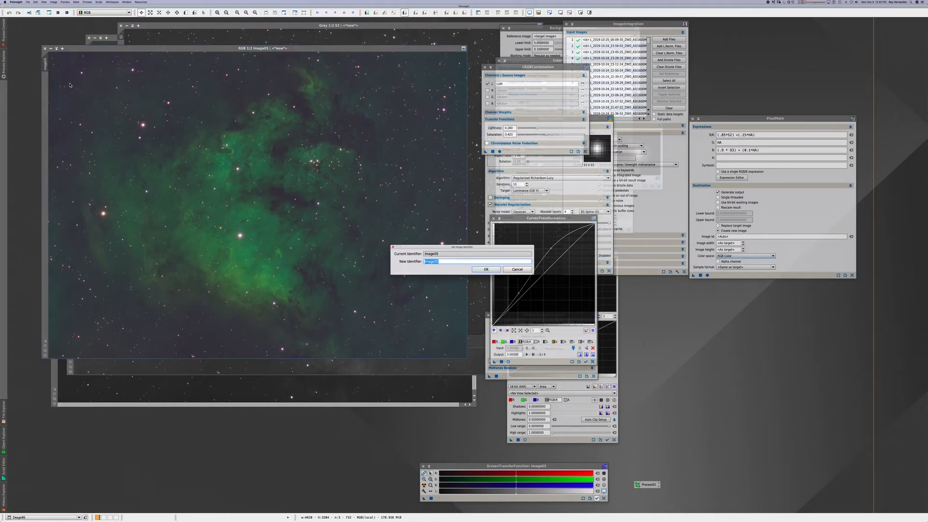
type("BASE_IMAGE")
key("Return")
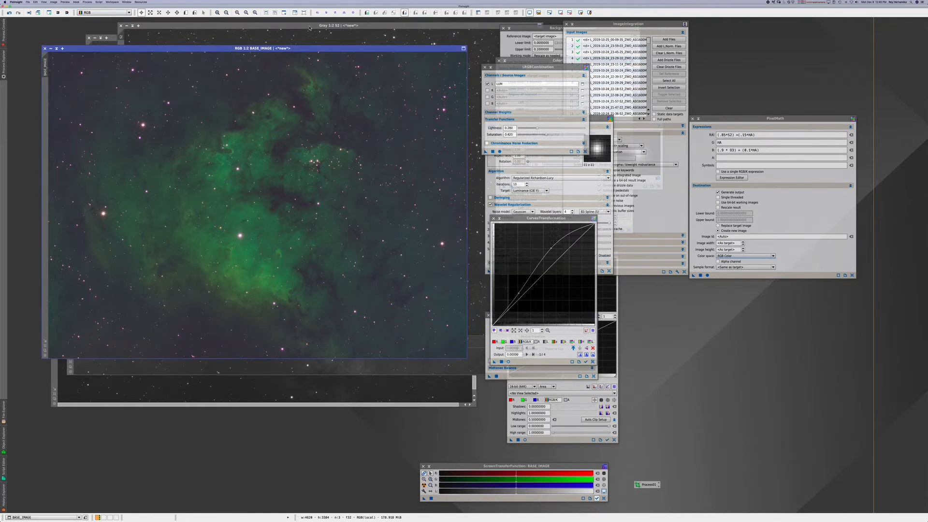
Step: Apply BackgroundNeutralization to BASE_IMAGE with its default settings
left_click(4, 67)
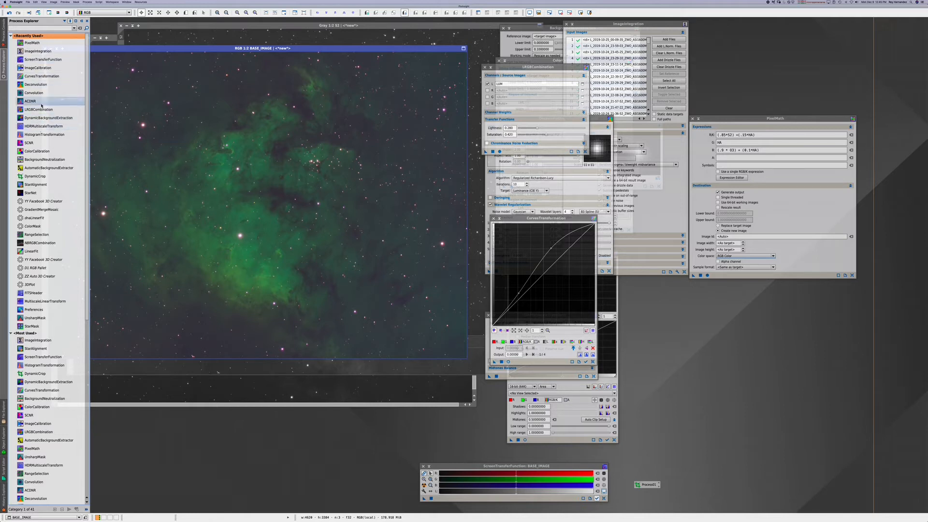
double_click(42, 160)
left_click_drag(554, 31, 577, 28)
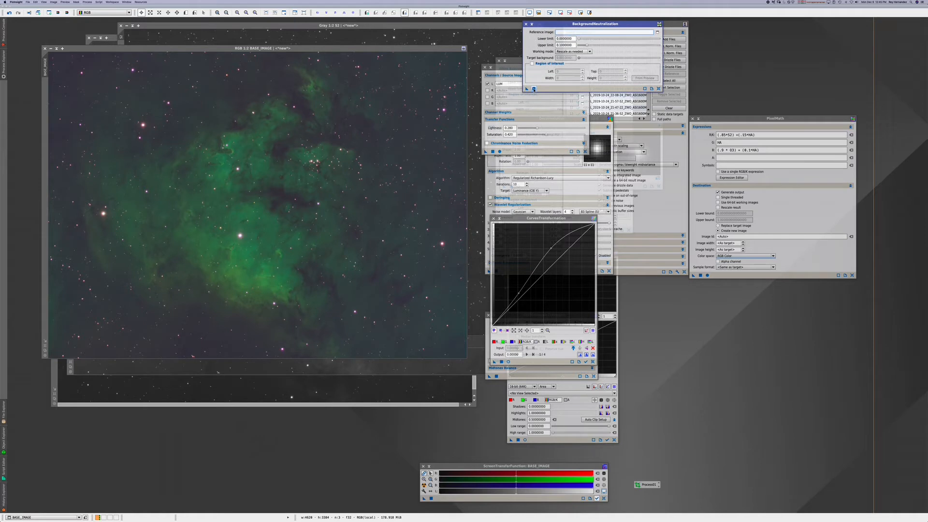
left_click(534, 88)
Step: Apply ColorCalibration to BASE_IMAGE, using the target image as white and background reference
mouse_move(4, 63)
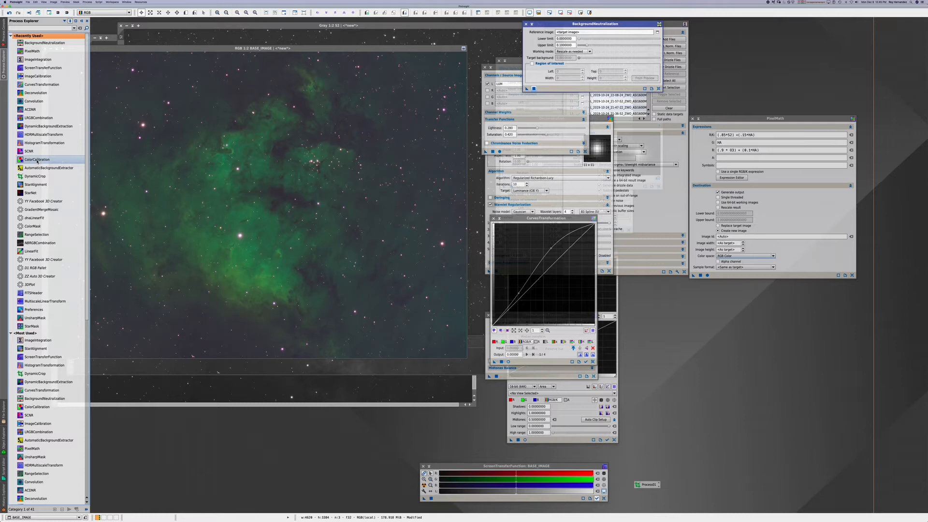
left_click(37, 161)
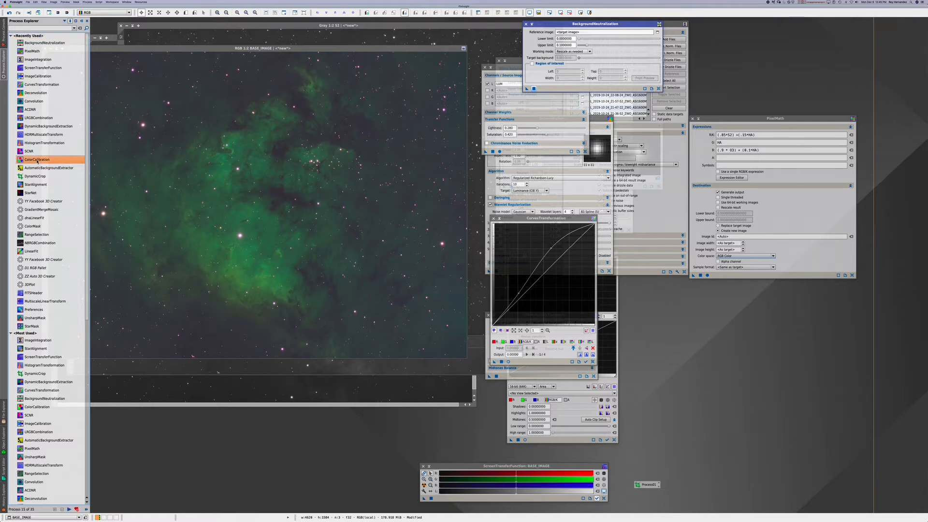
double_click(38, 160)
left_click_drag(584, 81, 595, 98)
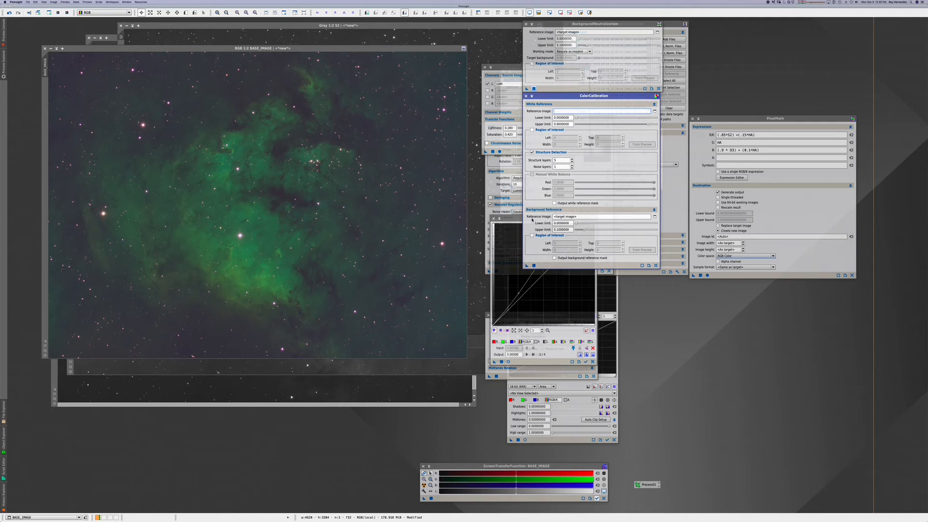
left_click(535, 266)
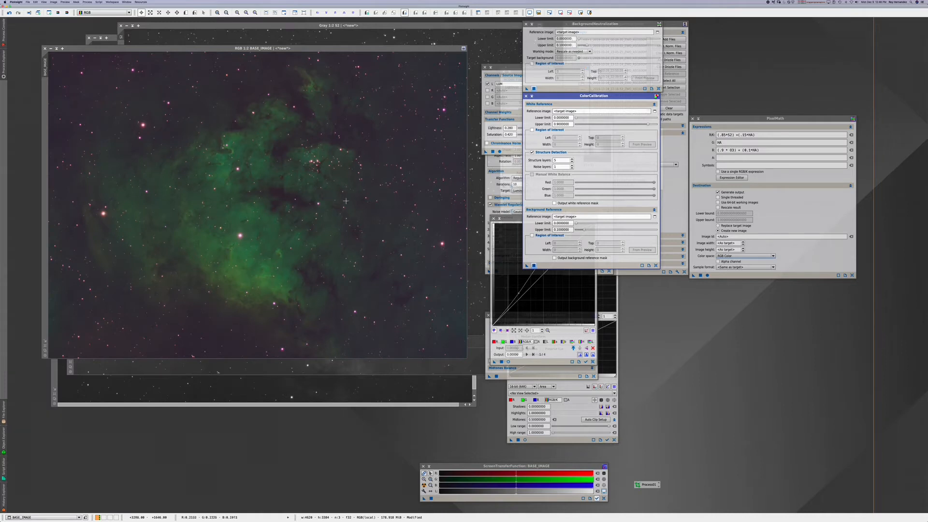
Step: Close the BackgroundNeutralization and ColorCalibration windows and rearrange BASE_IMAGE and the LRGBCombination window
left_click_drag(234, 49, 263, 39)
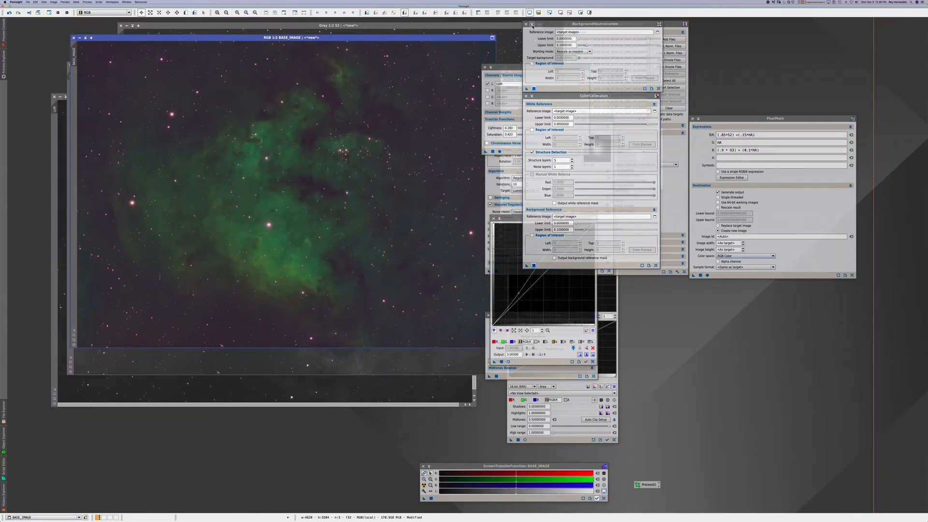
left_click(526, 24)
left_click(526, 95)
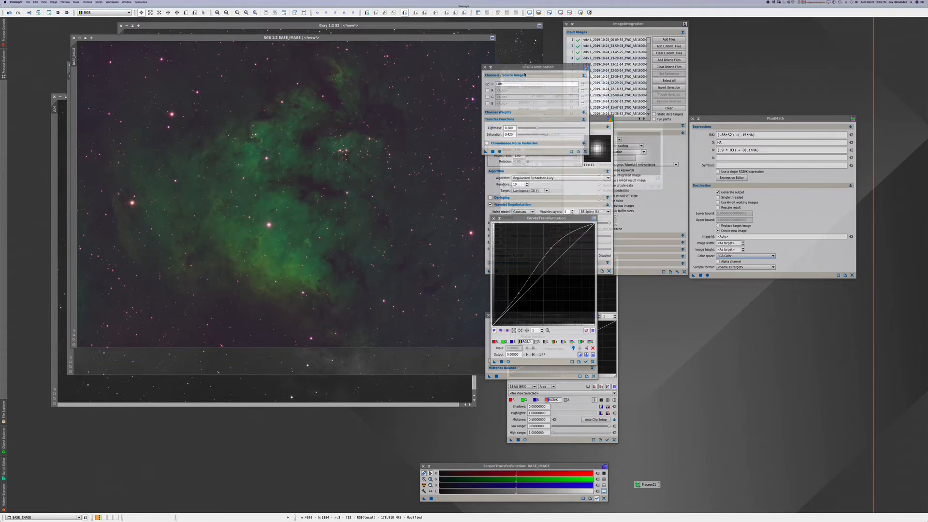
left_click_drag(526, 69, 600, 68)
left_click_drag(421, 37, 390, 34)
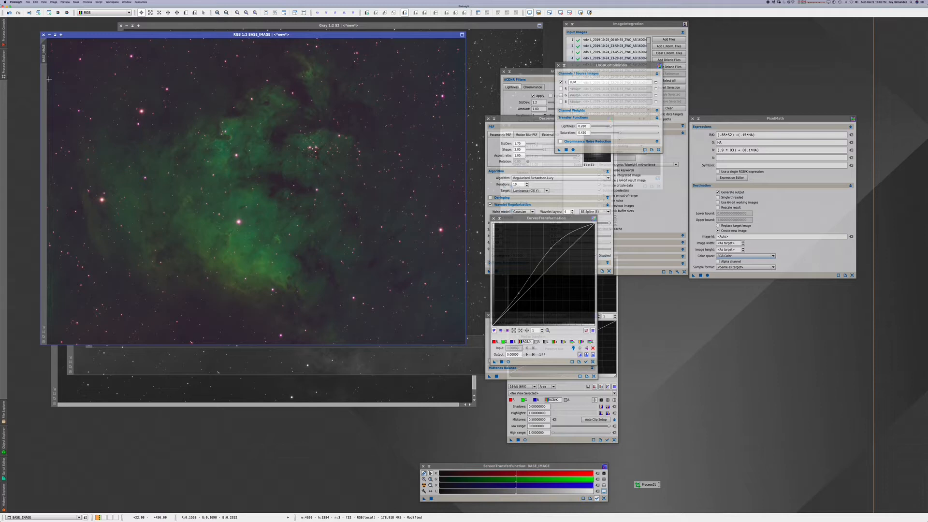
Step: Remove the green cast from BASE_IMAGE with SCNR, close the process window and reposition the image
left_click(4, 60)
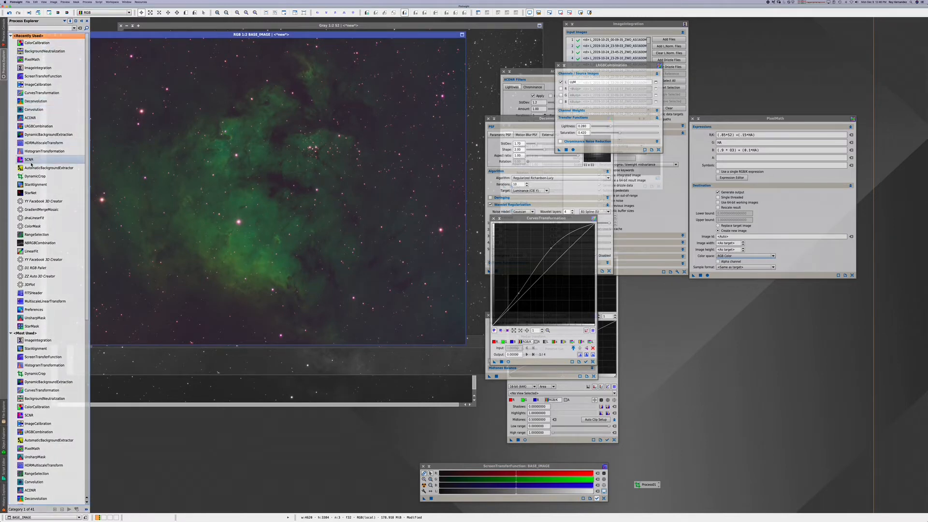
double_click(31, 160)
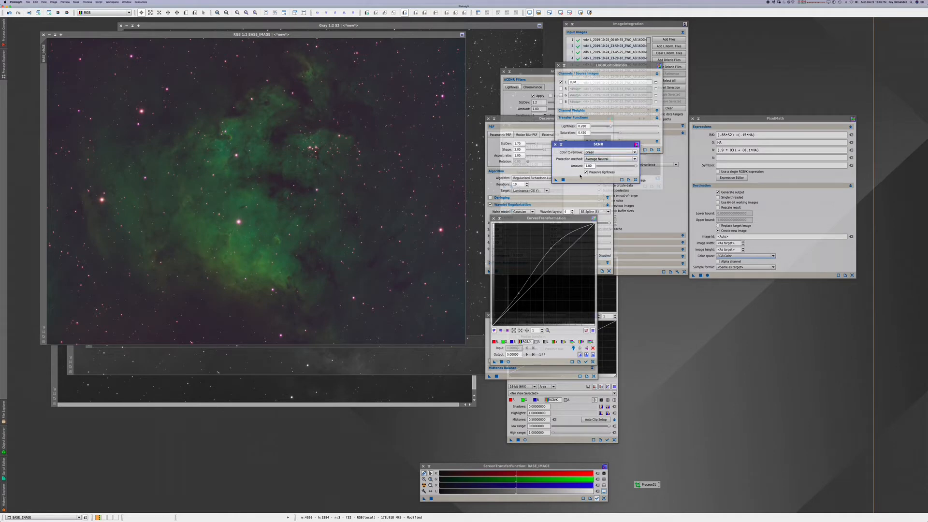
left_click(564, 180)
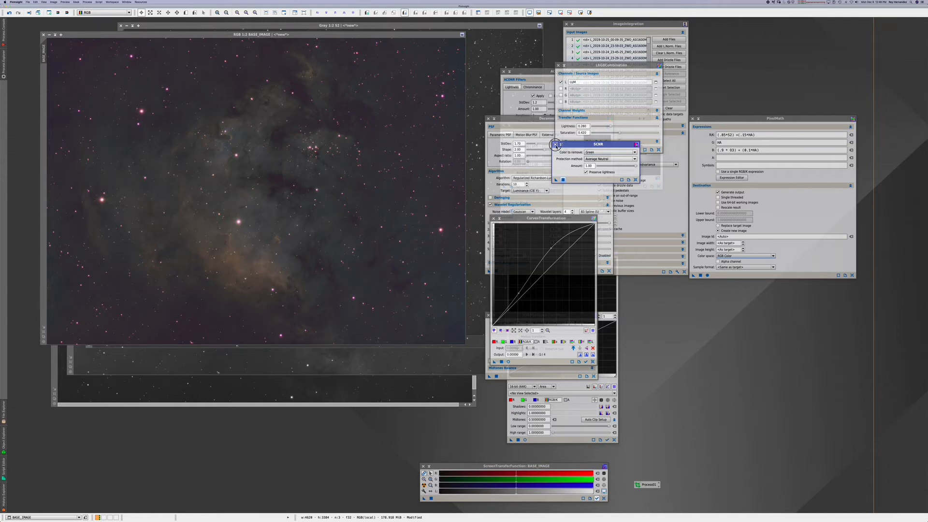
left_click(555, 144)
left_click_drag(363, 36, 358, 56)
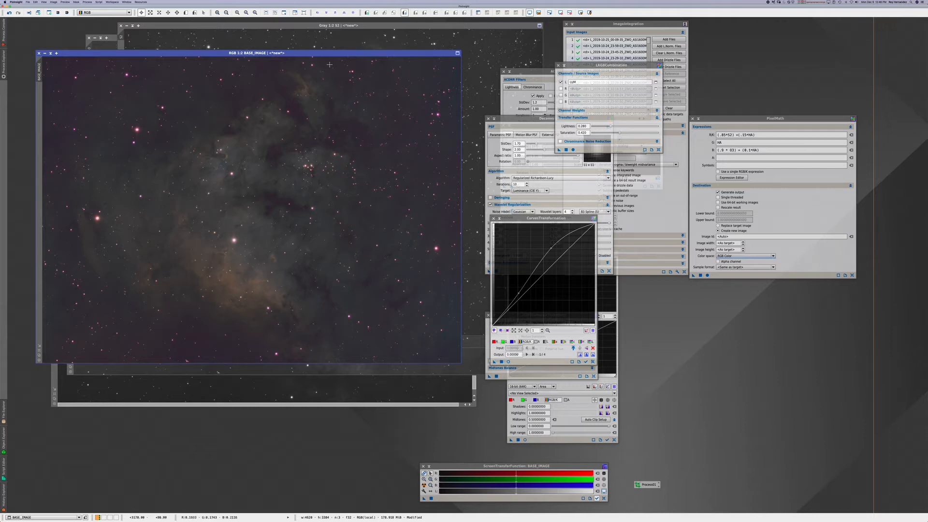
left_click_drag(333, 54, 336, 51)
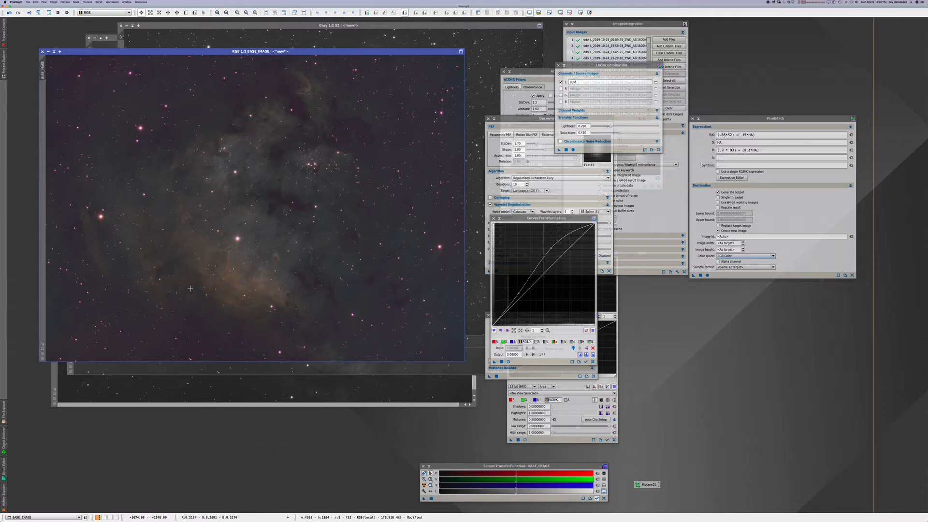
Step: Create a red chrominance mask of BASE_IMAGE with the ColorMask script, setting the mask blur layers to remove to 5
left_click(4, 69)
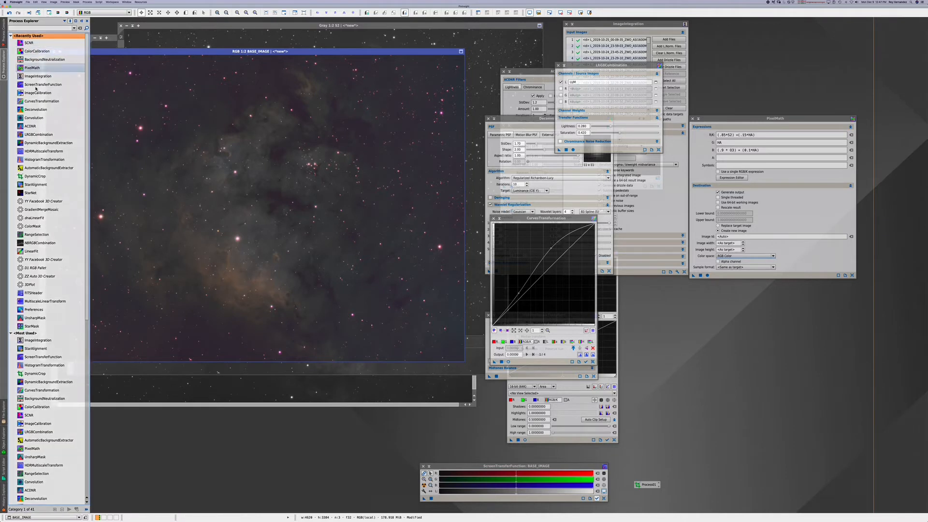
double_click(35, 227)
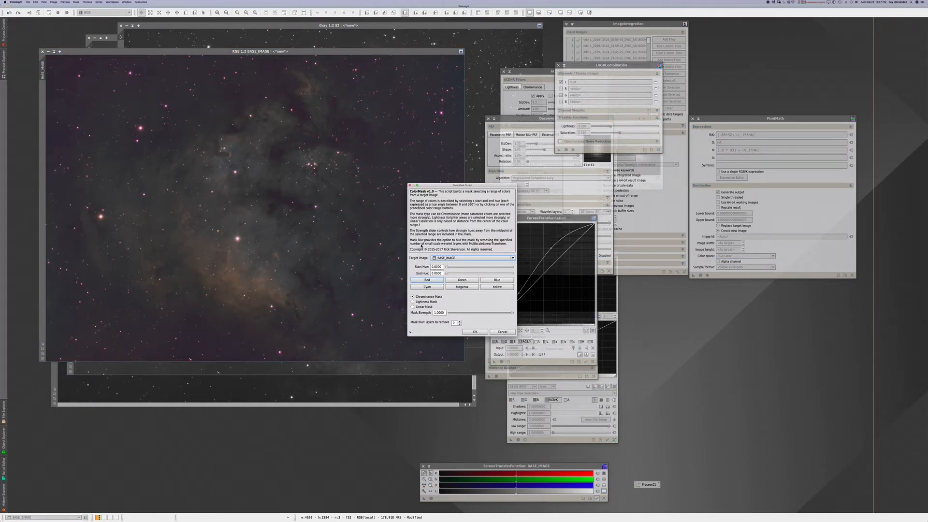
left_click(431, 281)
left_click(460, 323)
type("5")
left_click(477, 333)
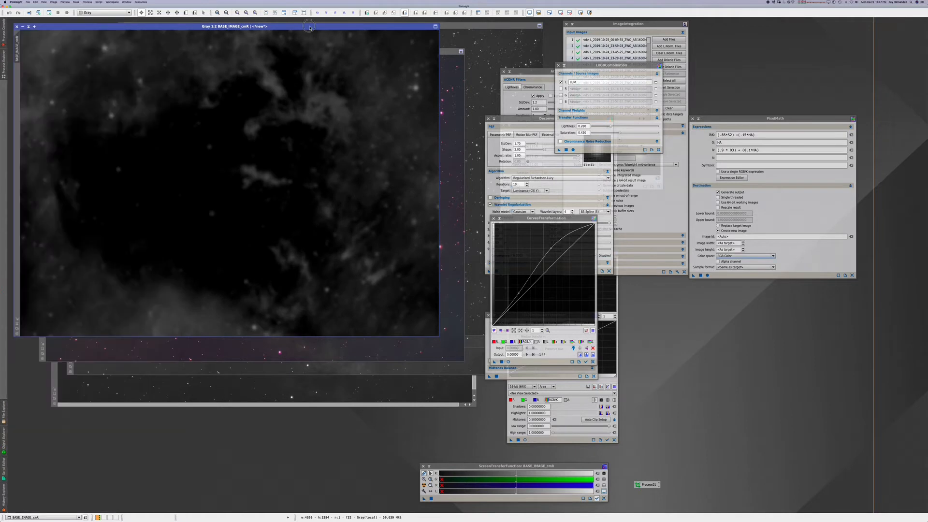
Step: Rename the red mask image redmask, minimize it and park it in the empty area of the workspace
right_click(18, 47)
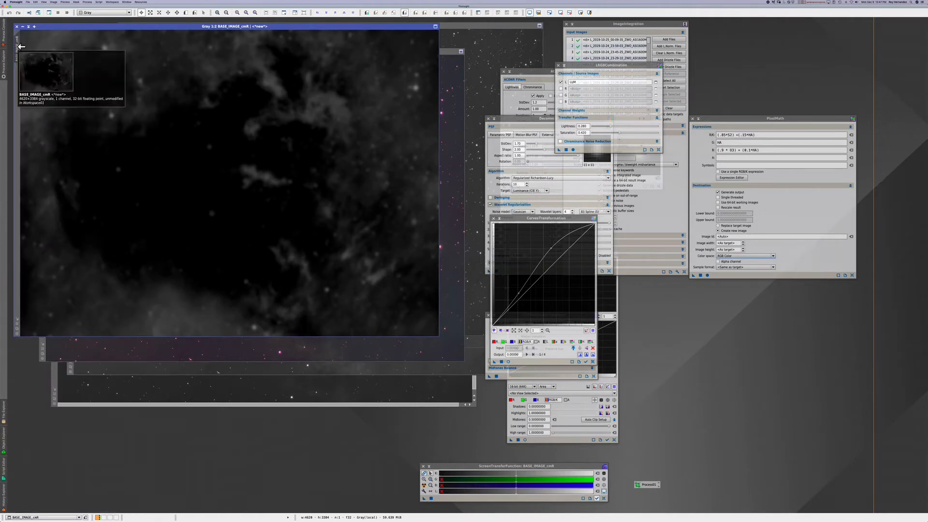
left_click(40, 70)
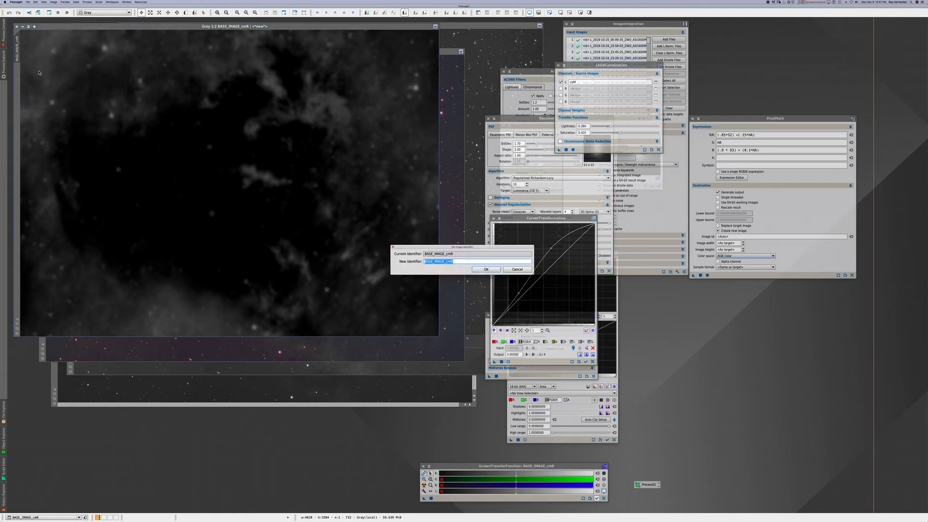
type("re")
key("Return")
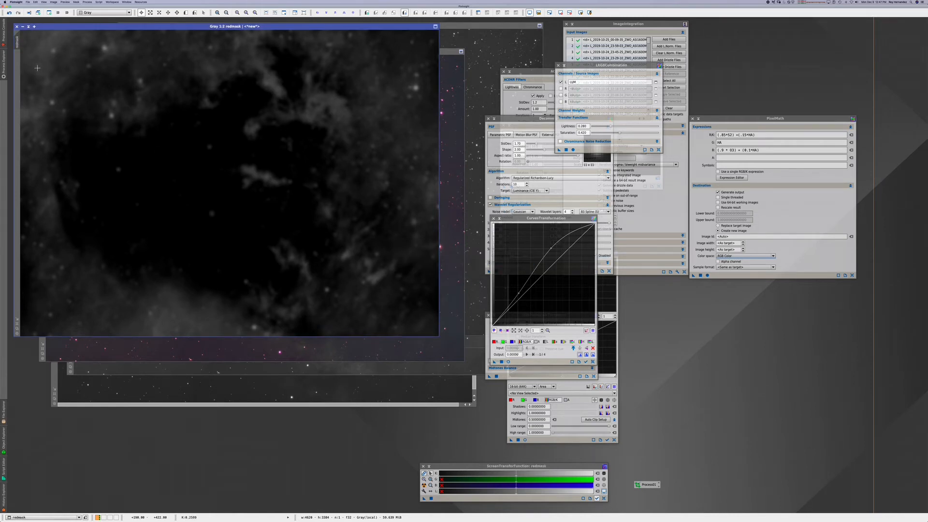
left_click(28, 27)
left_click_drag(218, 180, 707, 454)
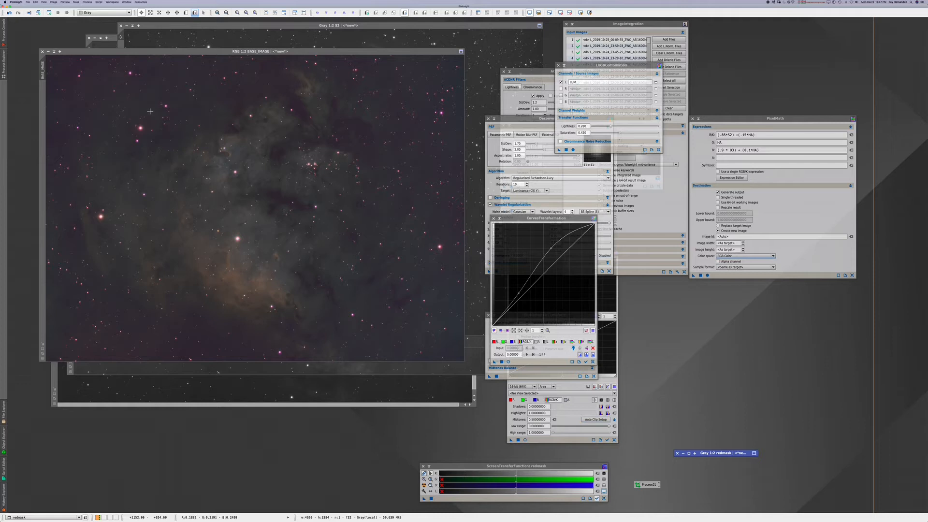
Step: Create a green chrominance mask of BASE_IMAGE with the ColorMask script, setting the mask blur layers to remove to 5
left_click(3, 63)
left_click(464, 281)
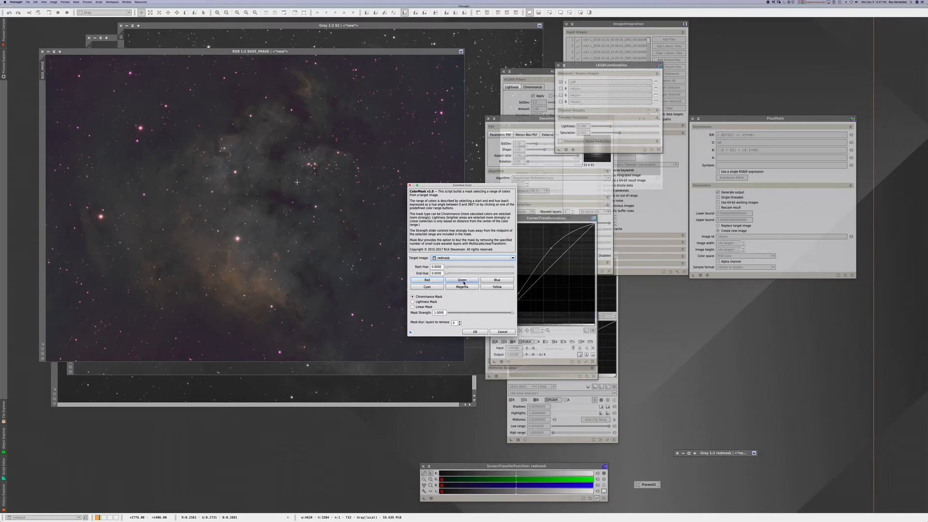
left_click(460, 322)
left_click(473, 331)
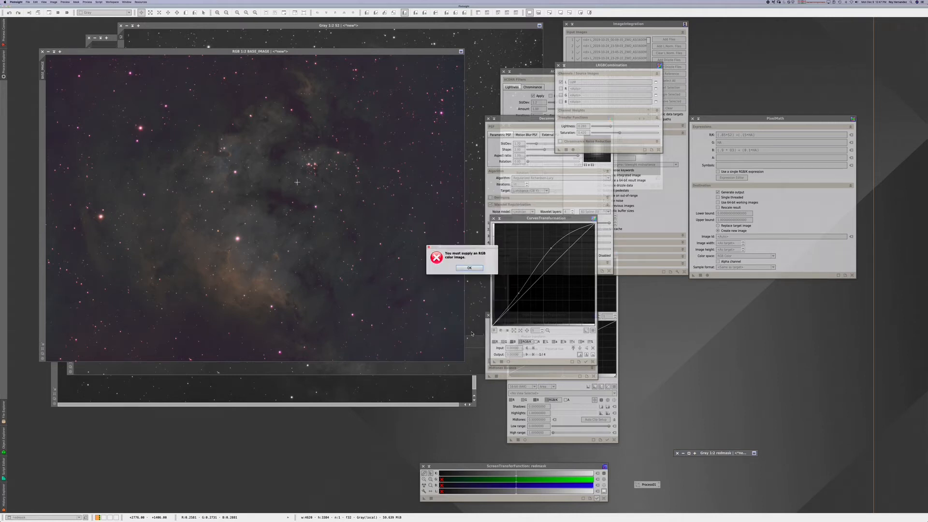
left_click(468, 269)
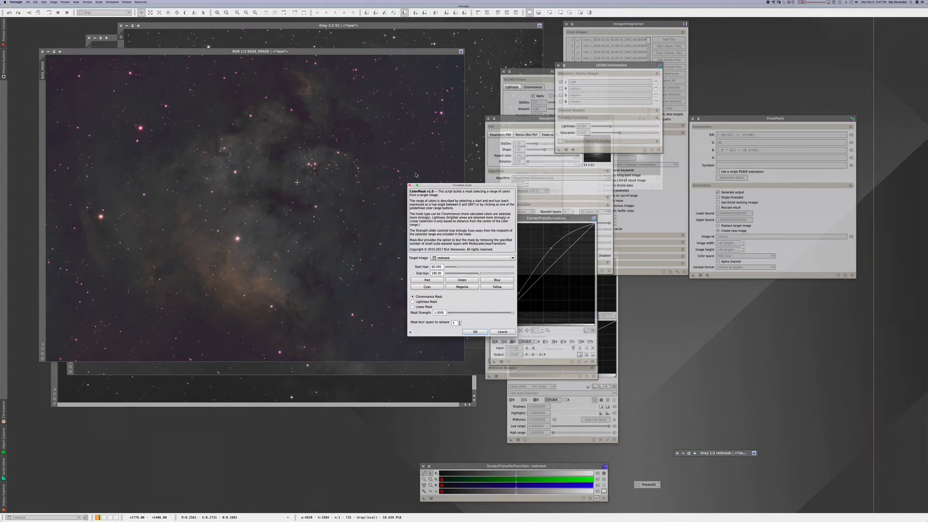
left_click(468, 259)
left_click(453, 269)
left_click(475, 332)
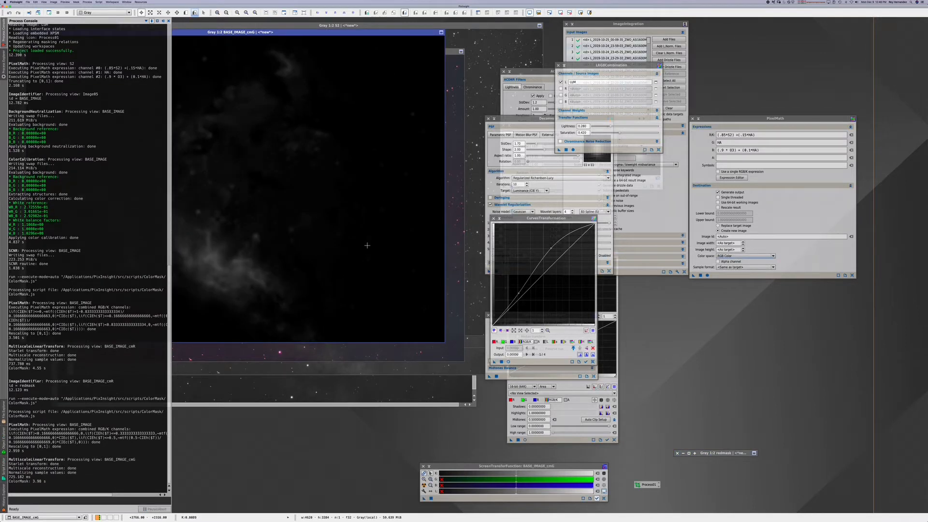
Step: Rename the green mask image greenmask, minimize it and park it just above the minimized redmask
left_click_drag(297, 34, 317, 61)
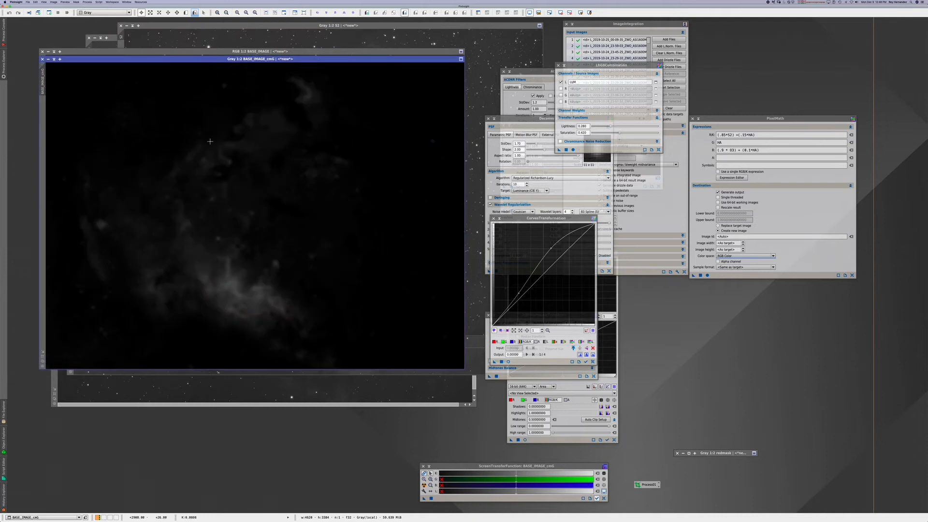
right_click(44, 78)
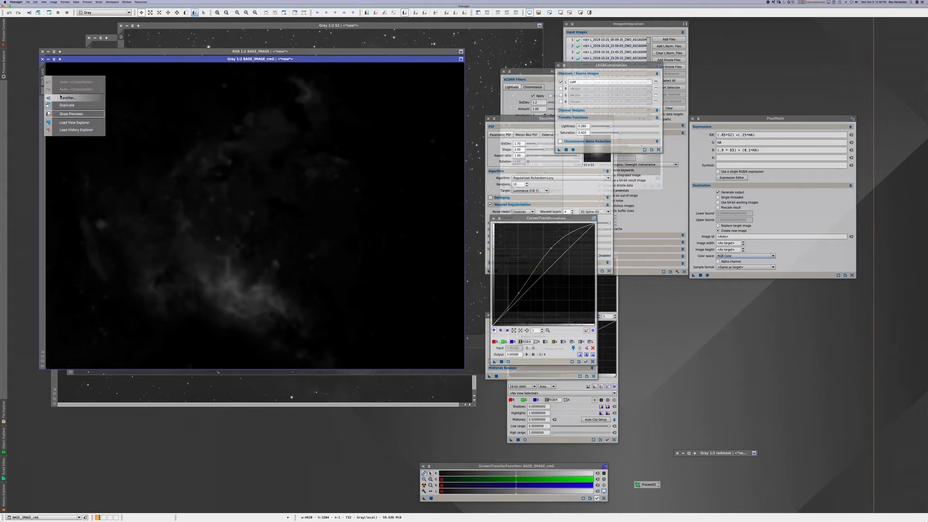
left_click(61, 98)
type("greenmask")
key("Return")
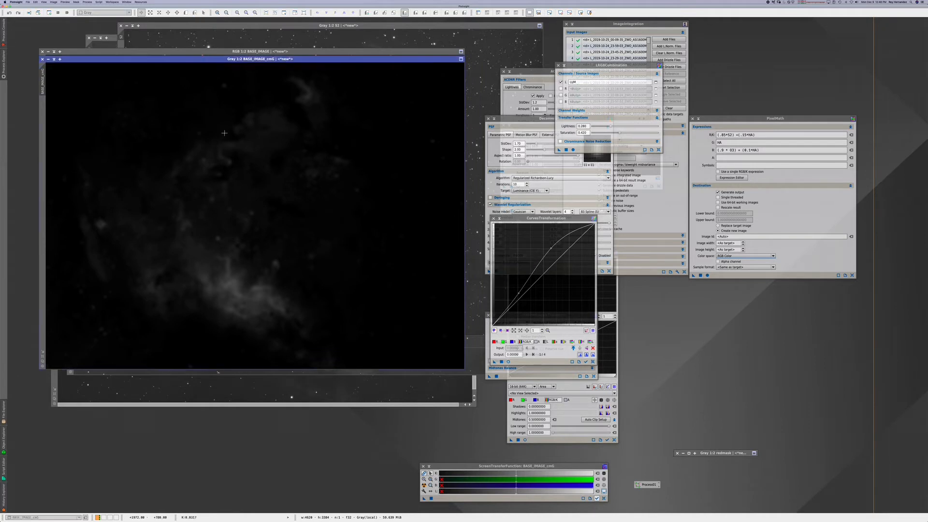
left_click(54, 59)
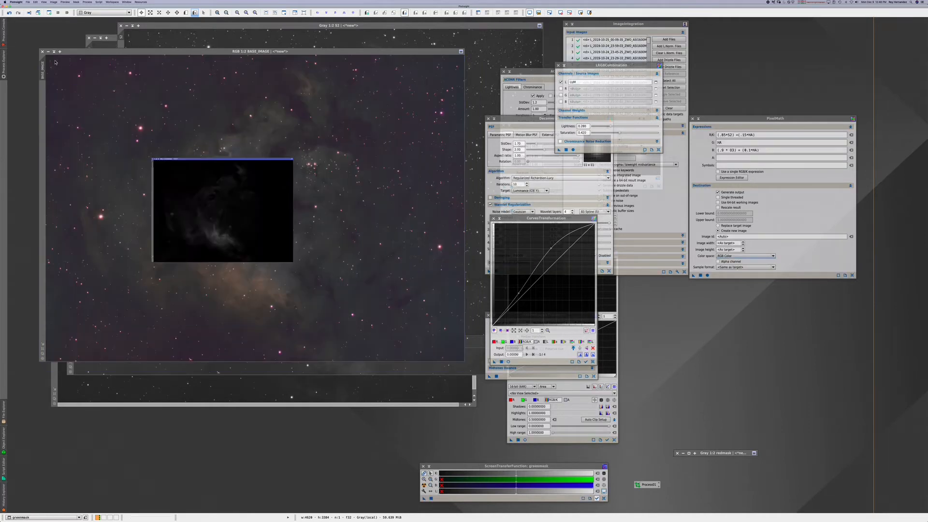
left_click_drag(260, 215, 723, 445)
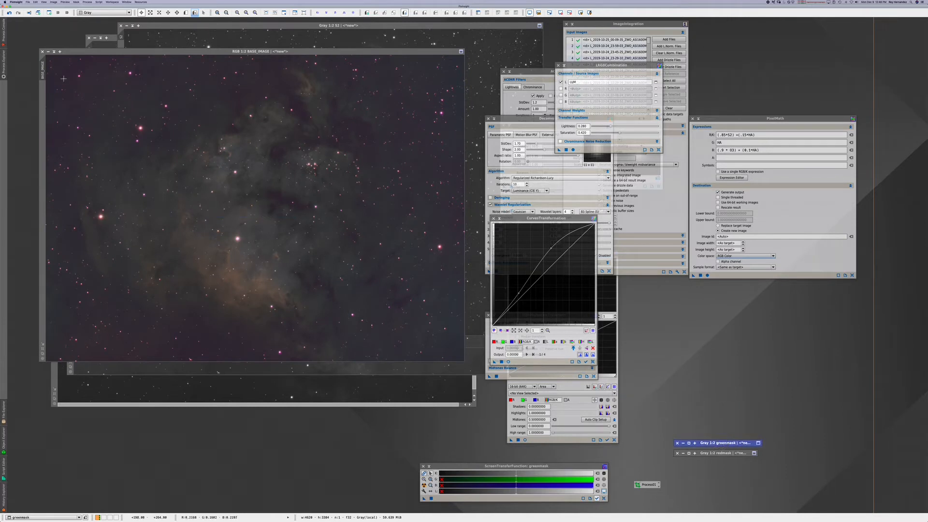
Step: Create a blue chrominance mask of BASE_IMAGE with the ColorMask script, raising the number of mask blur layers to remove
mouse_move(4, 65)
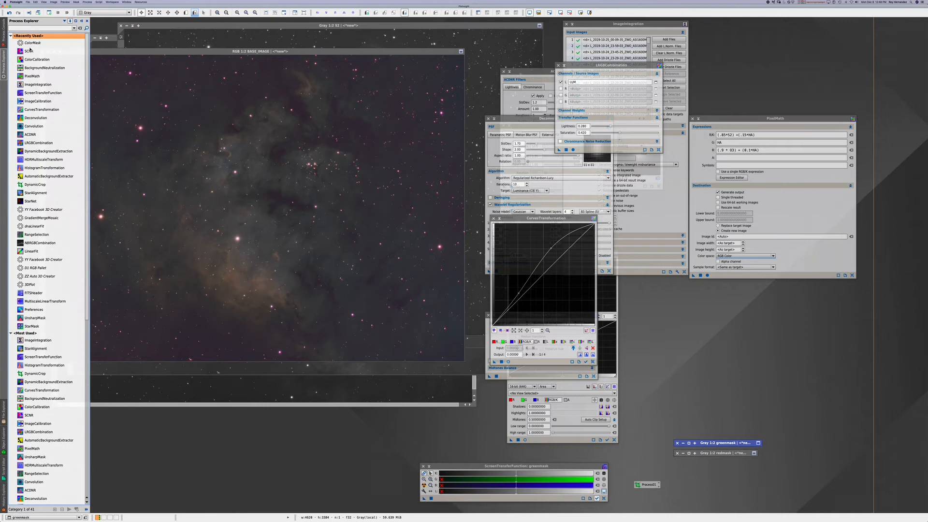
double_click(32, 43)
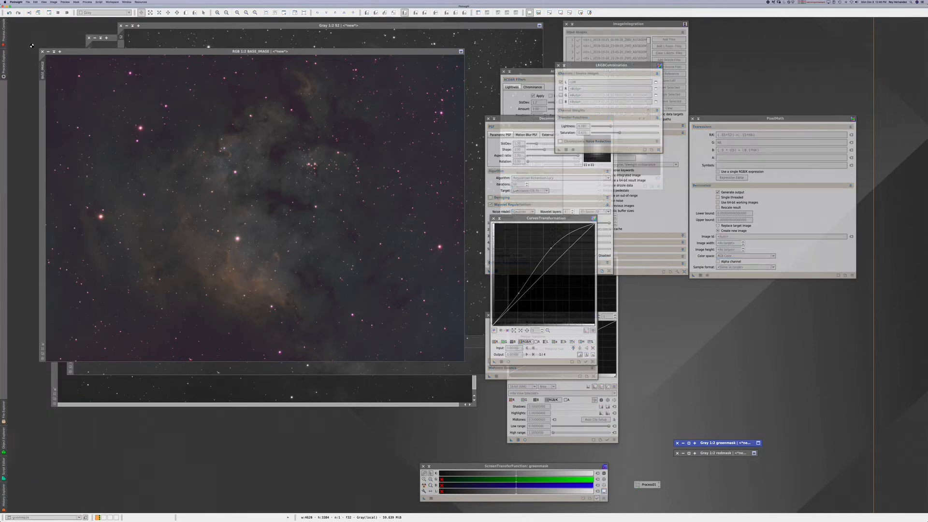
left_click(490, 282)
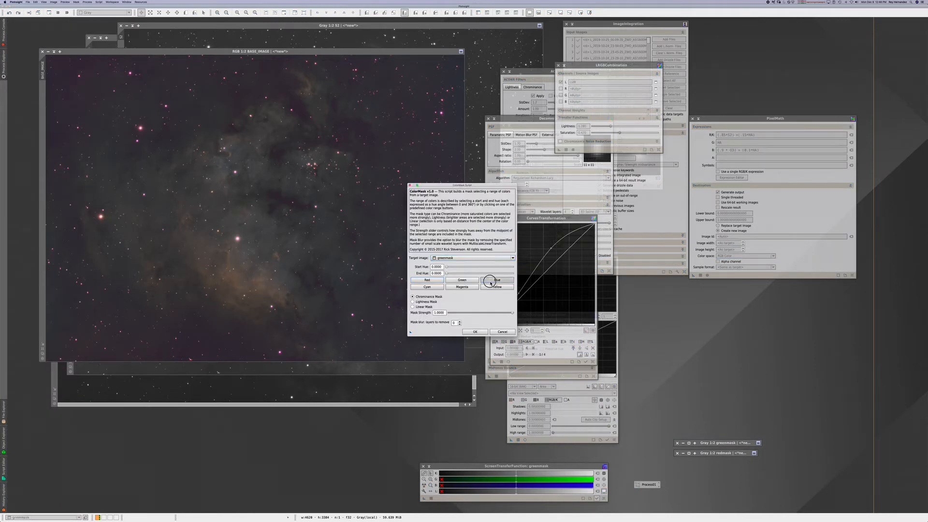
left_click(459, 323)
left_click(454, 258)
left_click(449, 266)
left_click(476, 332)
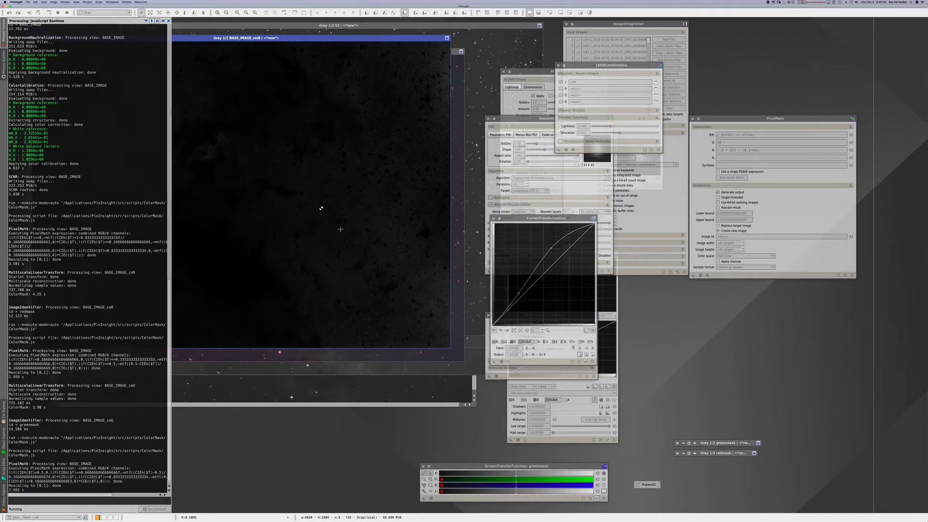
Step: Rename the blue mask image bluemask, minimize it and park it above the minimized greenmask
left_click(314, 40)
left_click_drag(315, 42, 328, 58)
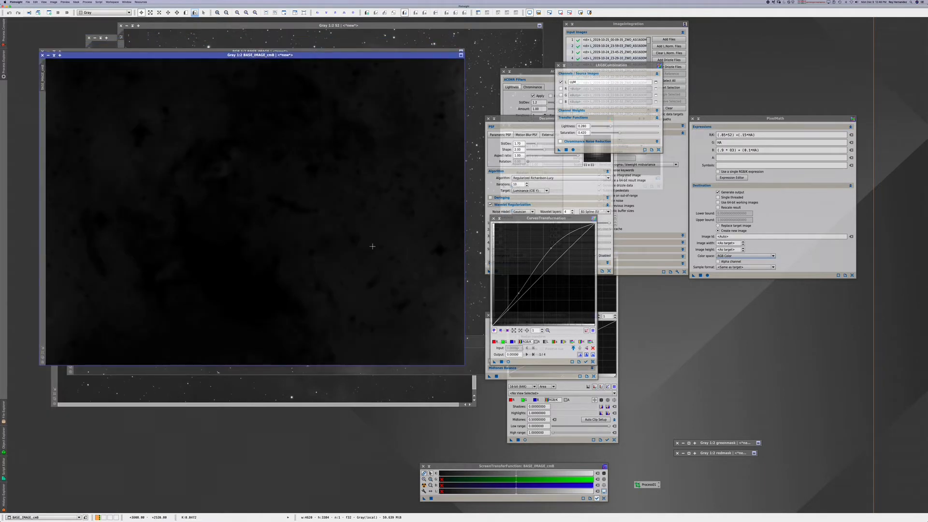
right_click(47, 79)
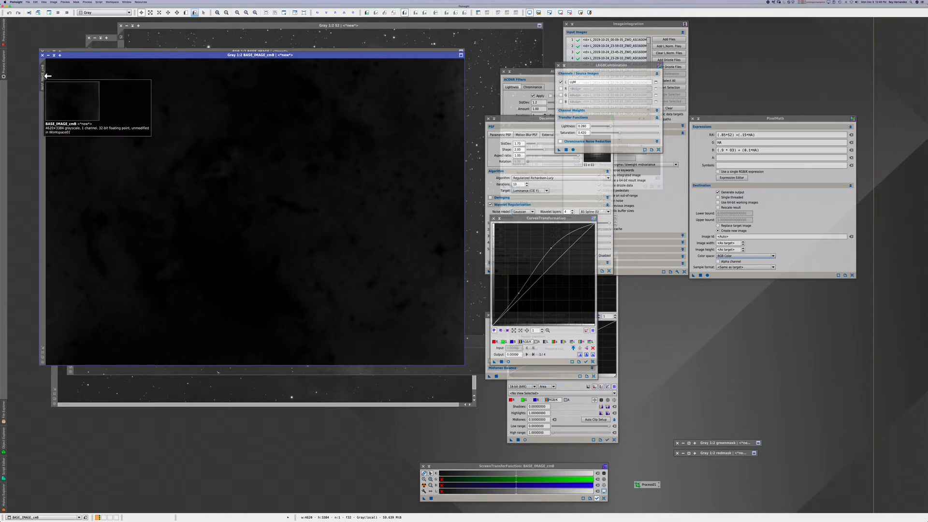
left_click(66, 98)
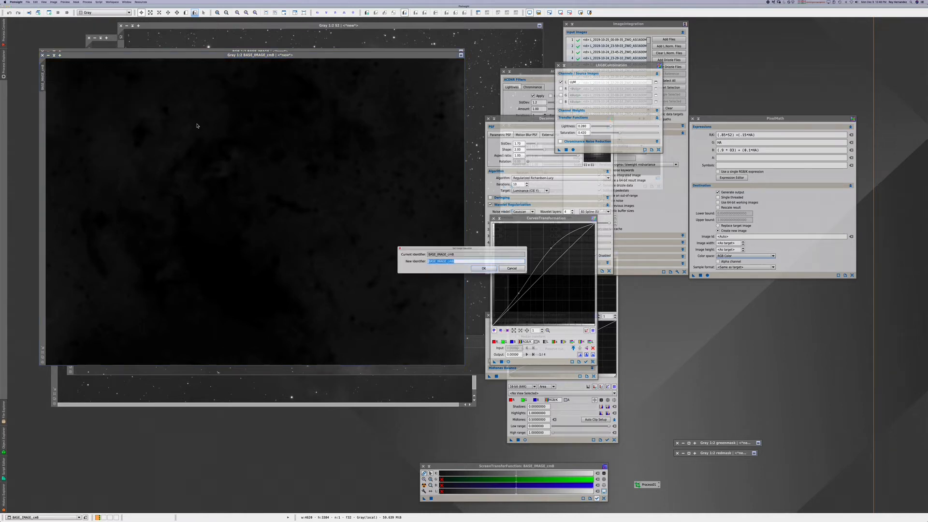
type("bl")
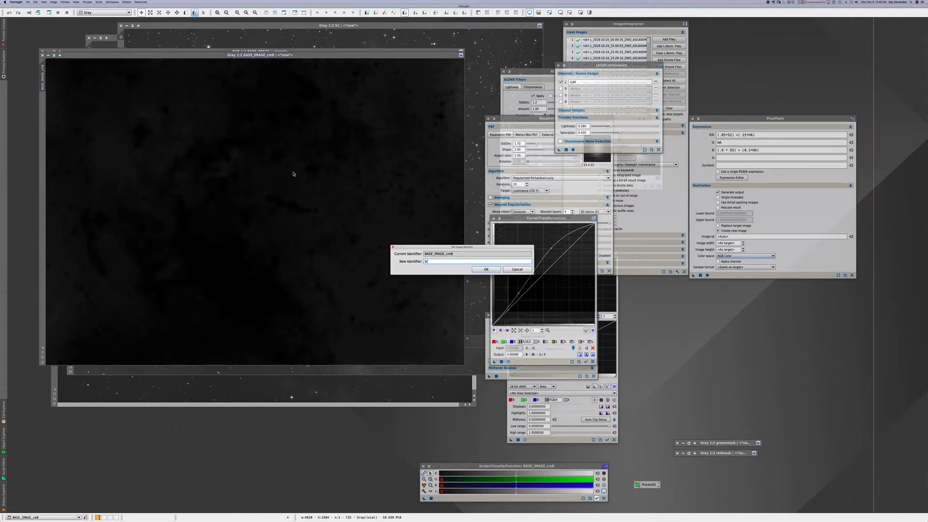
key("Return")
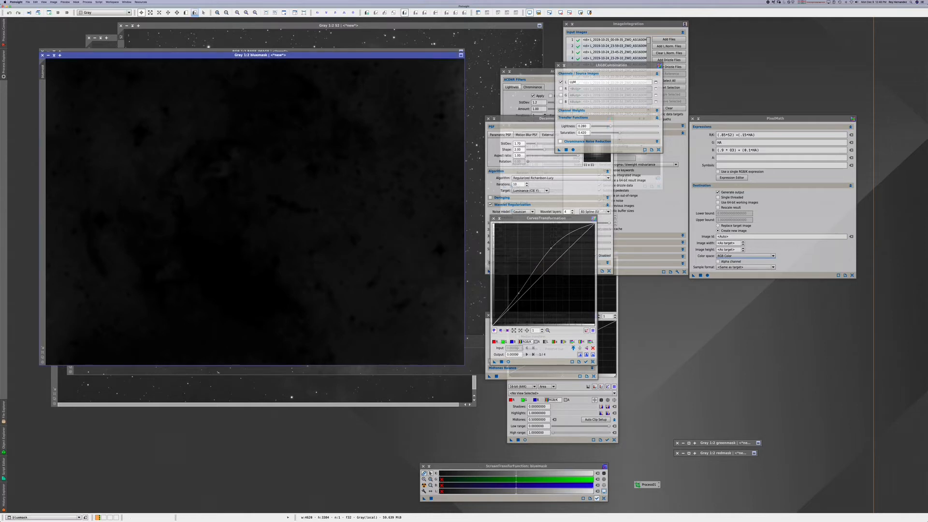
left_click(48, 55)
left_click_drag(256, 208, 722, 429)
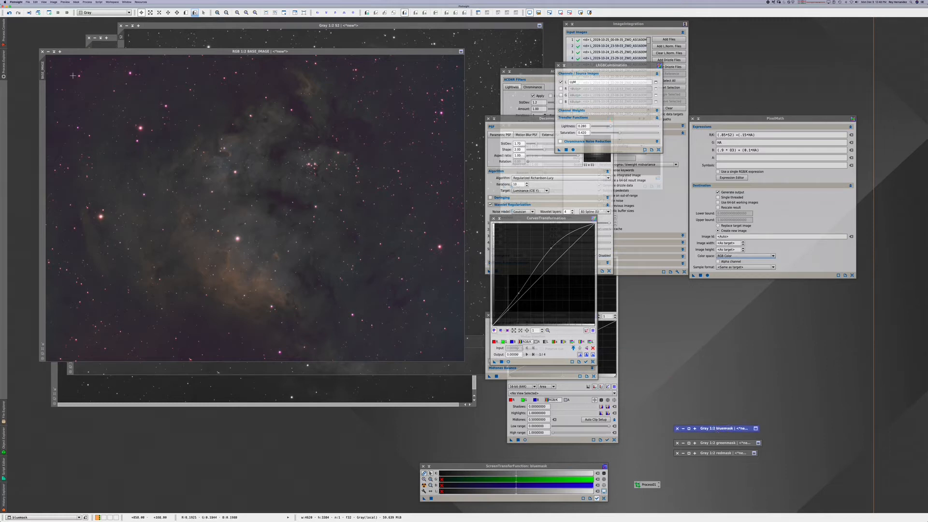
Step: Create a yellow chrominance mask of BASE_IMAGE with the ColorMask script, setting the mask blur layers to remove to 5
left_click(4, 59)
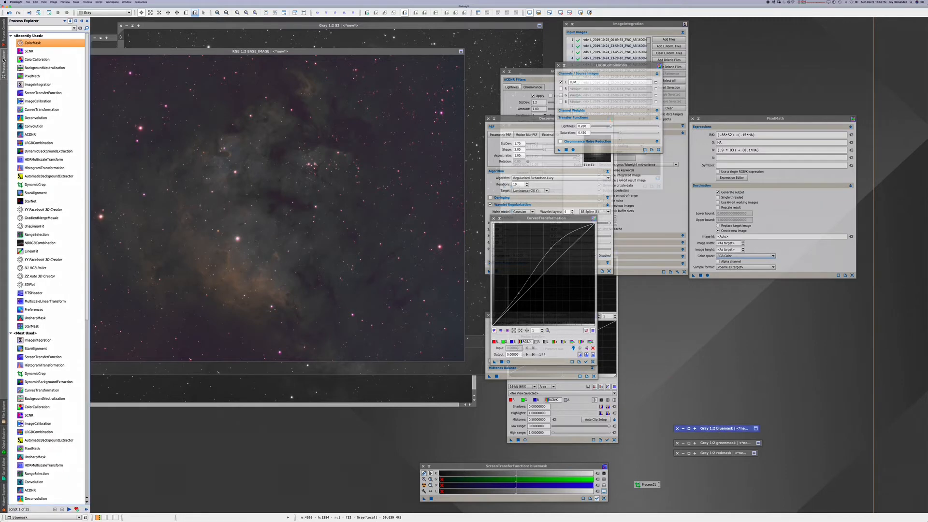
double_click(31, 43)
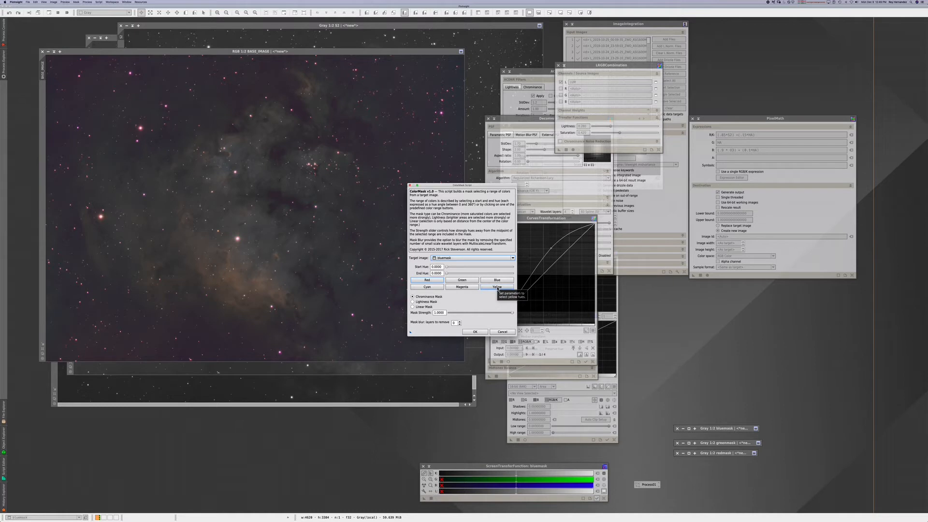
left_click(498, 289)
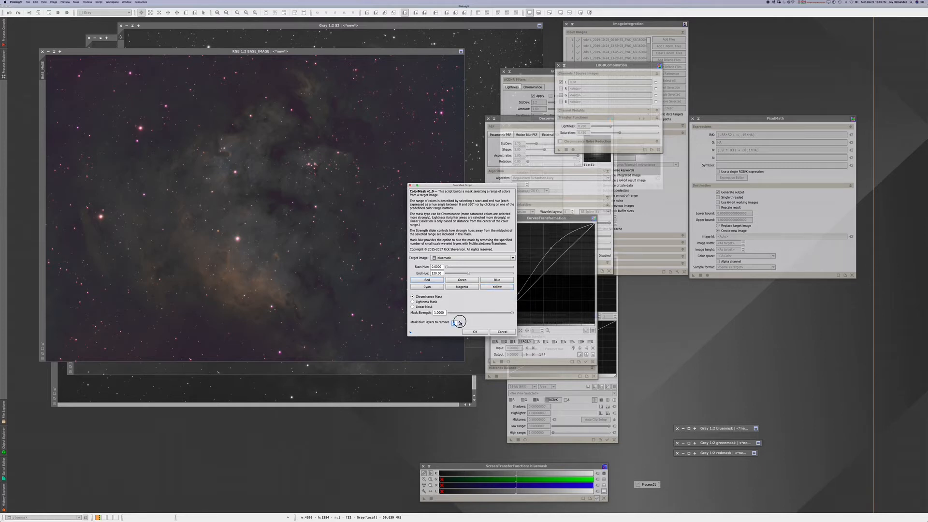
left_click(470, 333)
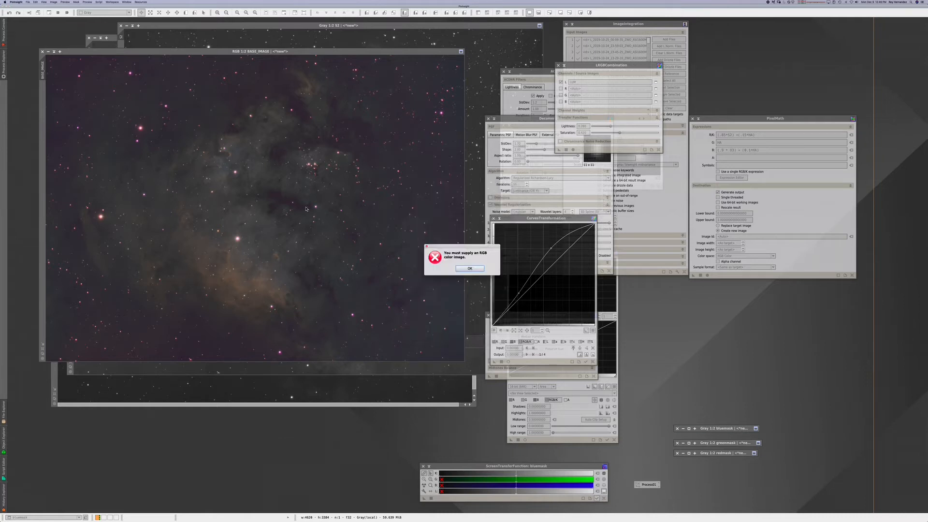
left_click(458, 267)
left_click(450, 258)
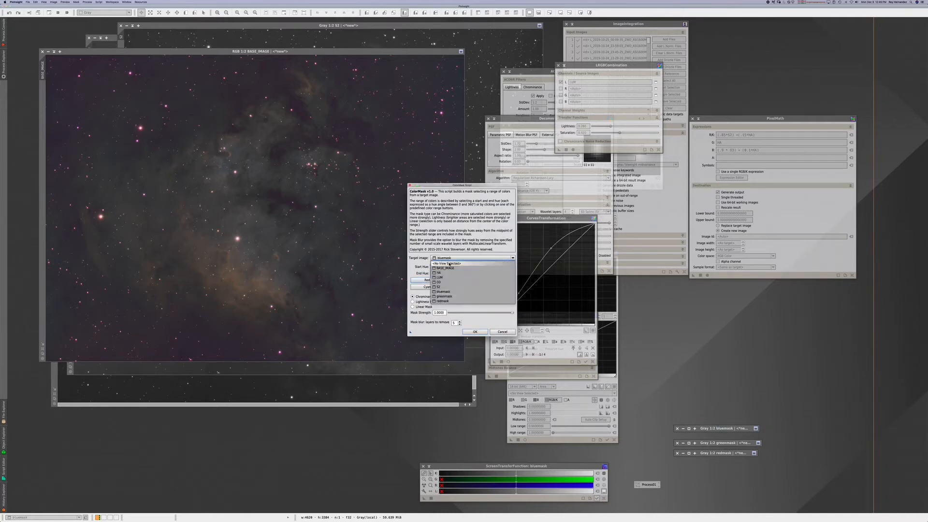
left_click(447, 269)
left_click(476, 332)
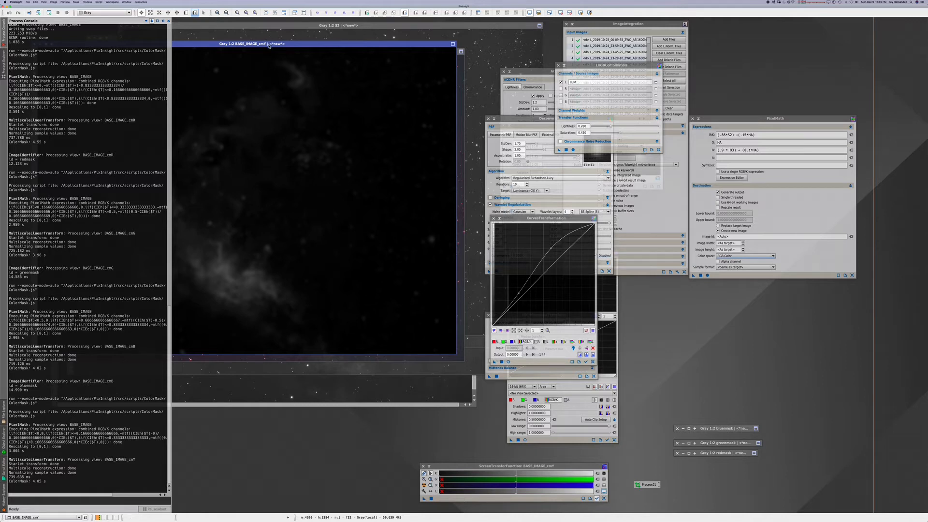
Step: Rename the yellow mask image yellowmask, minimize it and park it above the minimized bluemask
left_click_drag(269, 46, 402, 93)
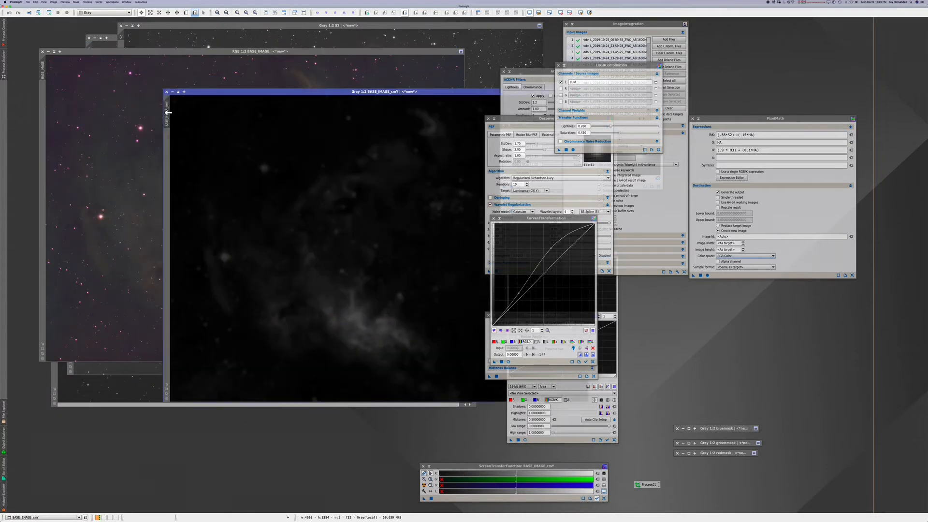
right_click(168, 115)
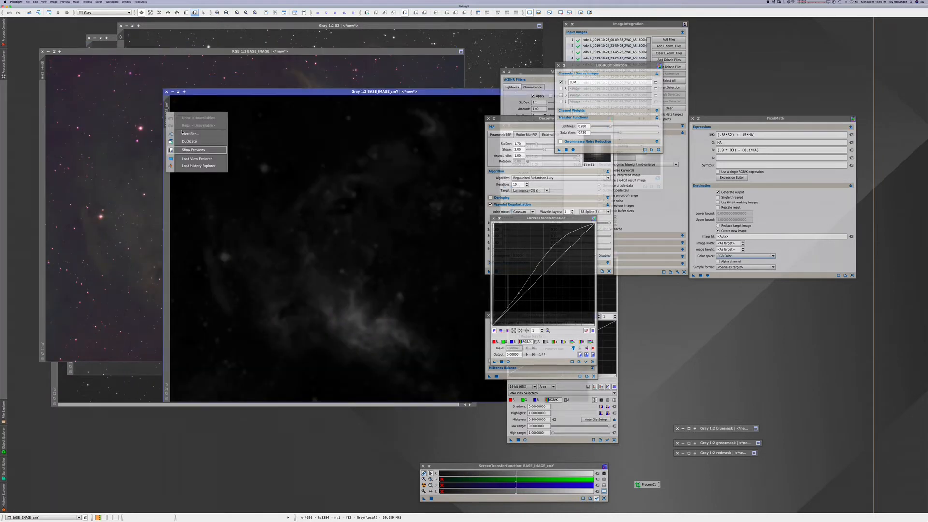
left_click(186, 134)
type("yellowmask")
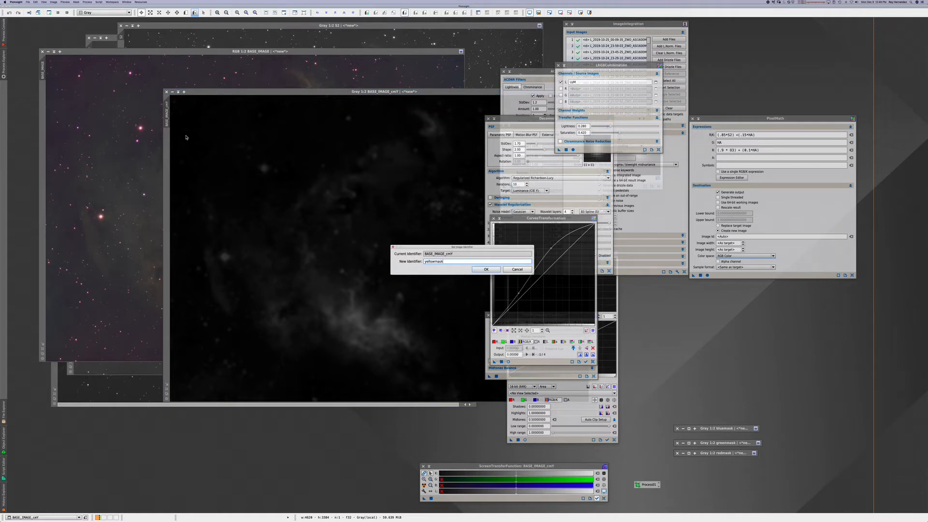
key("Return")
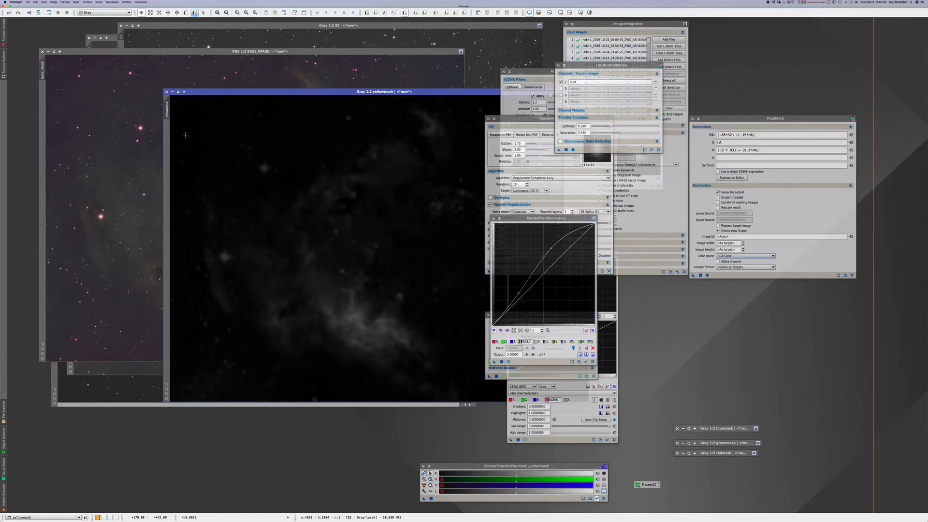
left_click(179, 91)
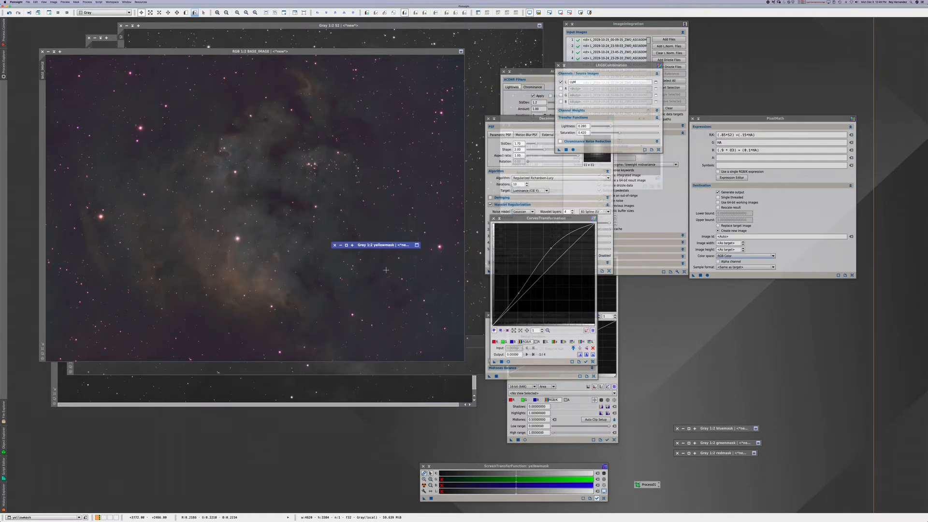
left_click_drag(374, 248, 717, 419)
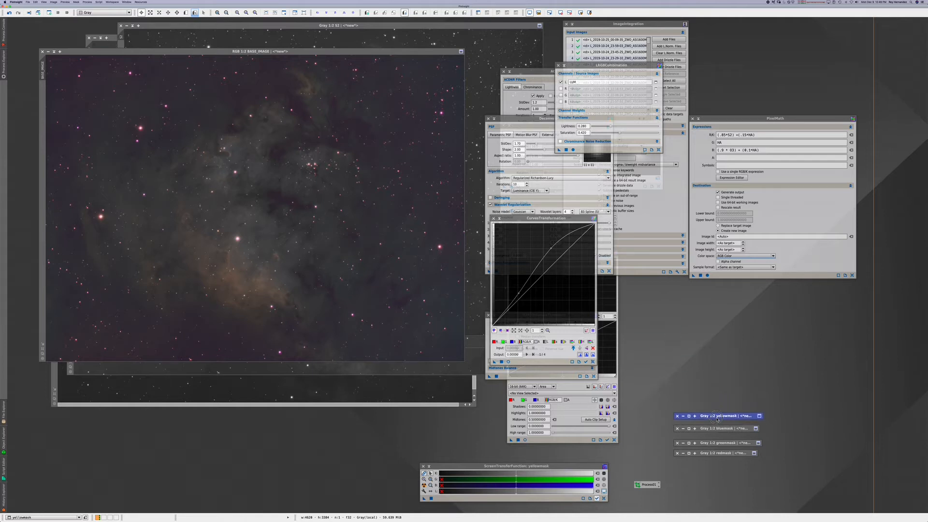
Step: Create a magenta chrominance mask of BASE_IMAGE with the ColorMask script, setting the mask blur layers to remove to 5
left_click(4, 63)
double_click(34, 44)
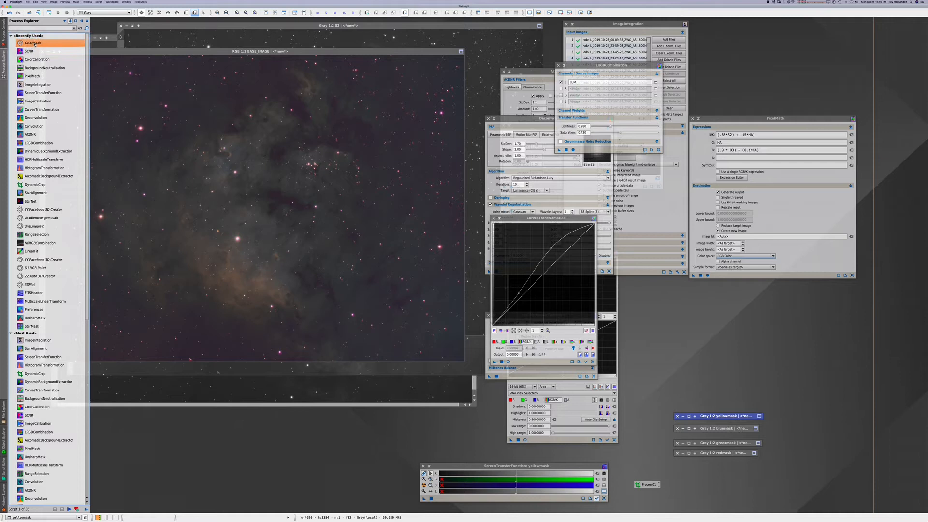
left_click(462, 288)
left_click(461, 324)
left_click(473, 332)
left_click(470, 269)
left_click(447, 258)
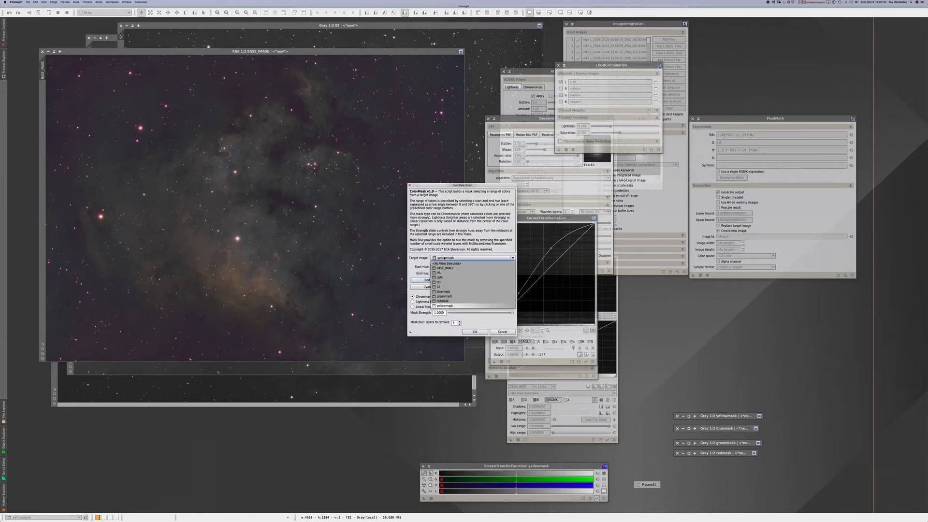
left_click(443, 268)
left_click(475, 332)
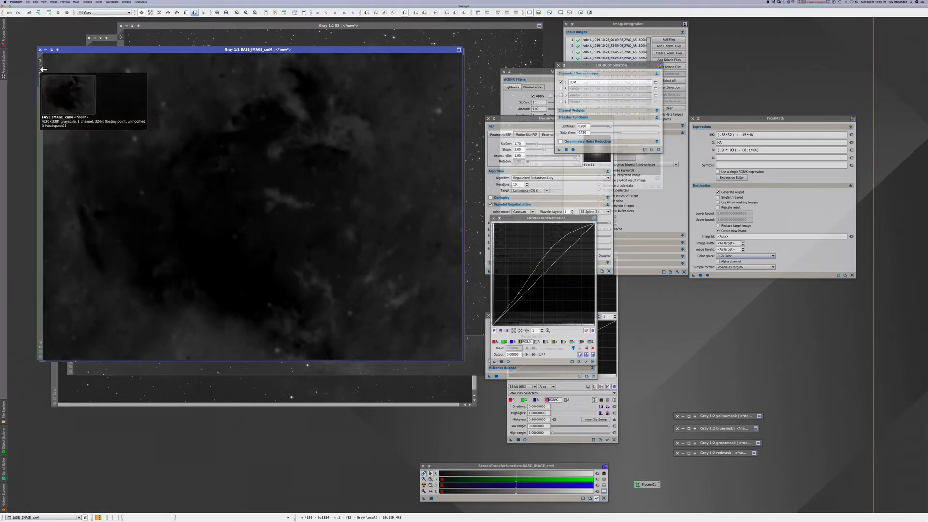
Step: Rename the new magenta mask image magentamask
right_click(41, 69)
left_click(59, 92)
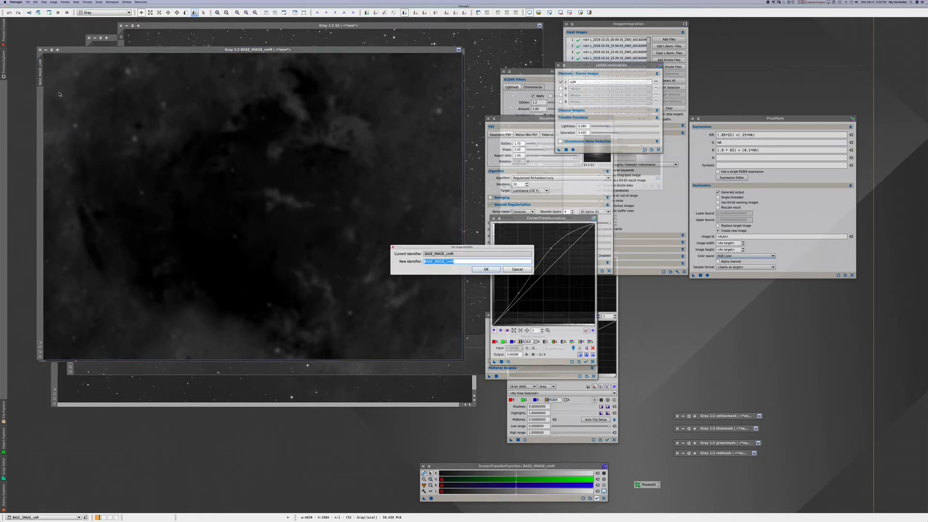
type("magentamask")
key("Return")
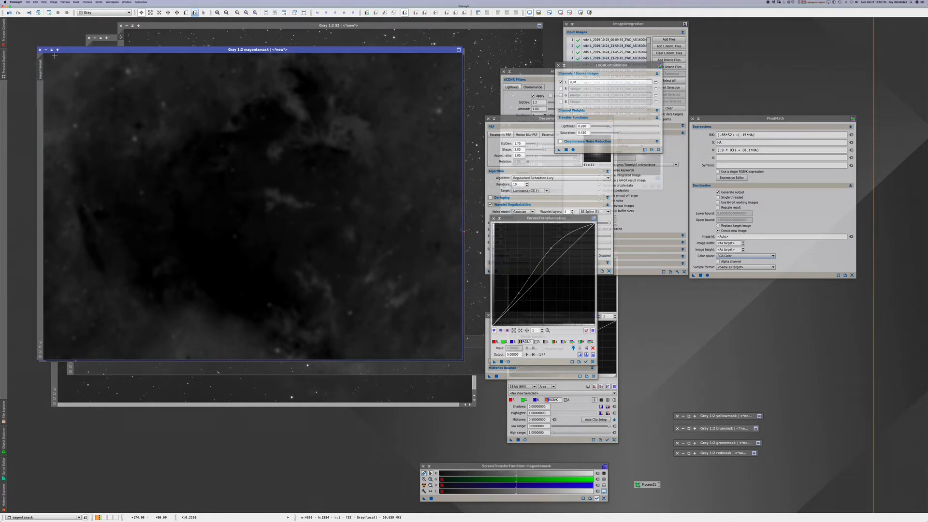
Step: Apply magentamask as the mask of BASE_IMAGE and hide the red mask overlay
left_click_drag(74, 51, 44, 101)
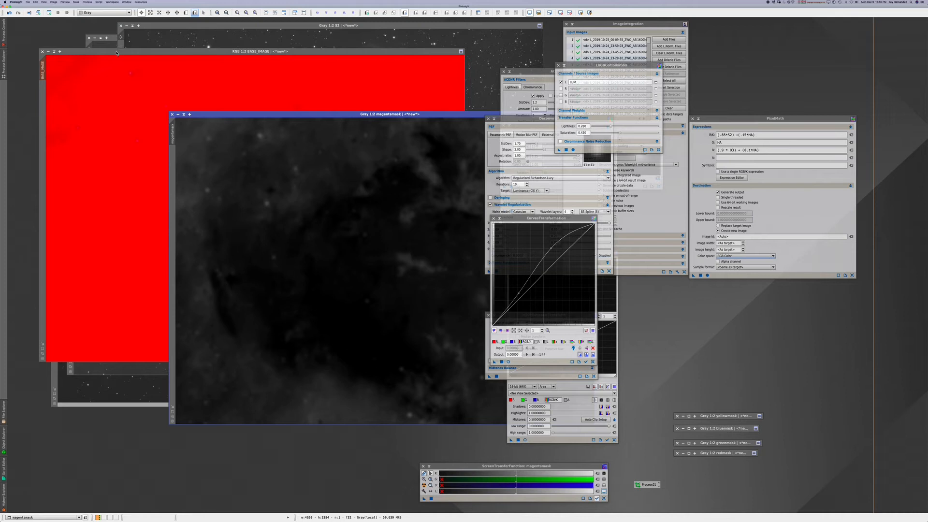
left_click(116, 51)
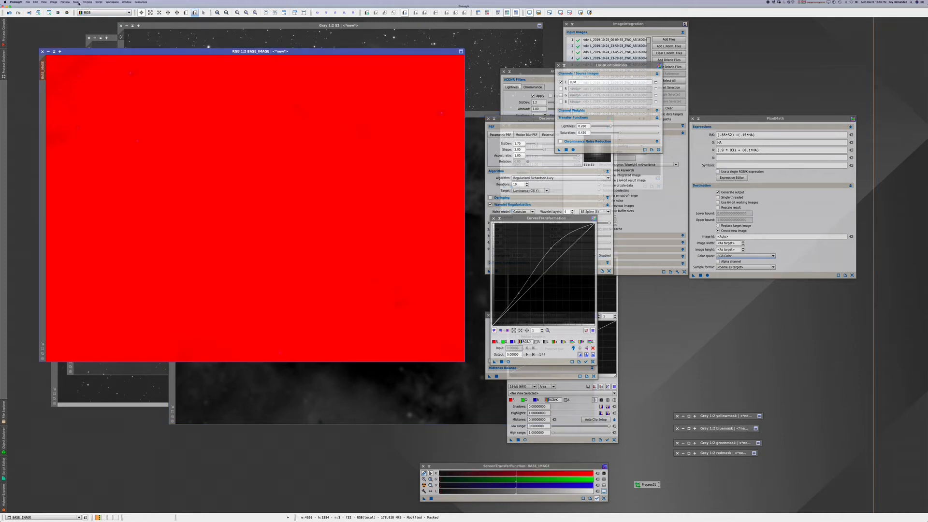
left_click(78, 2)
left_click(85, 30)
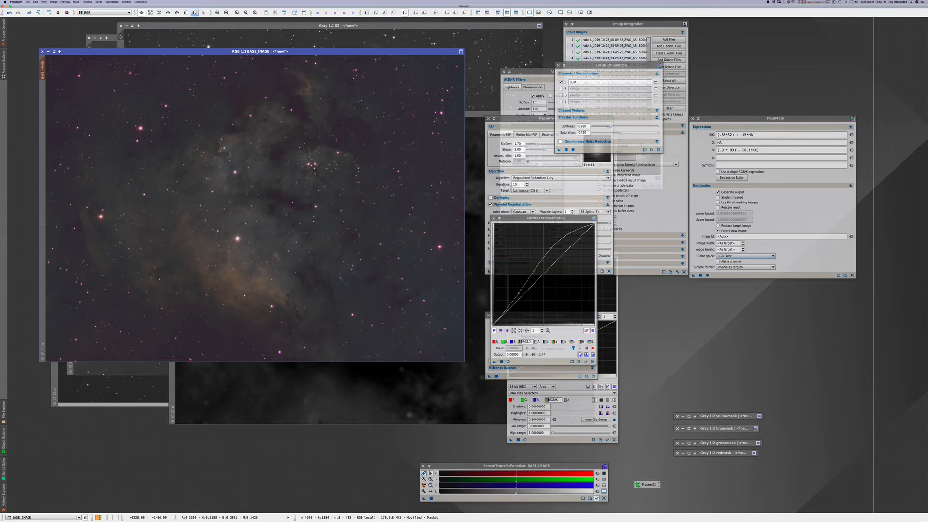
Step: Open CurvesTransformation, reset its curves and bring up a real-time preview of BASE_IMAGE
mouse_move(5, 60)
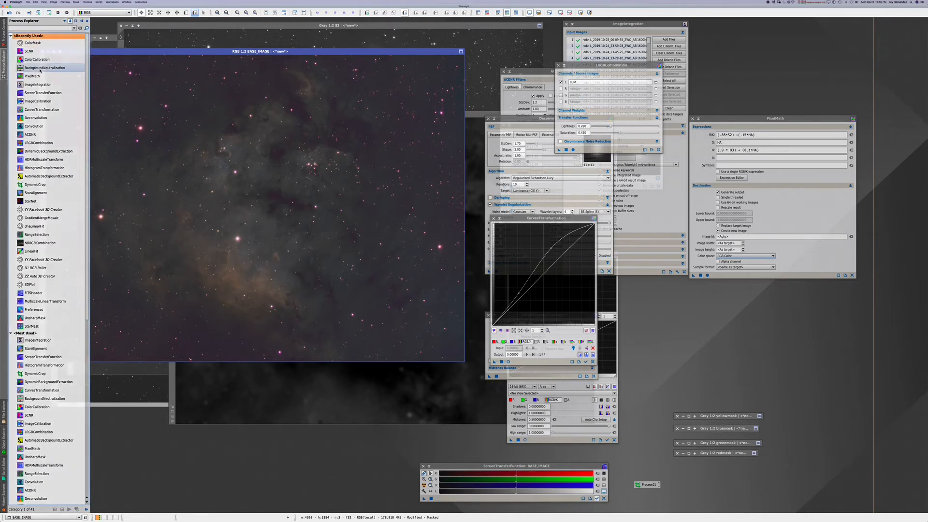
double_click(41, 110)
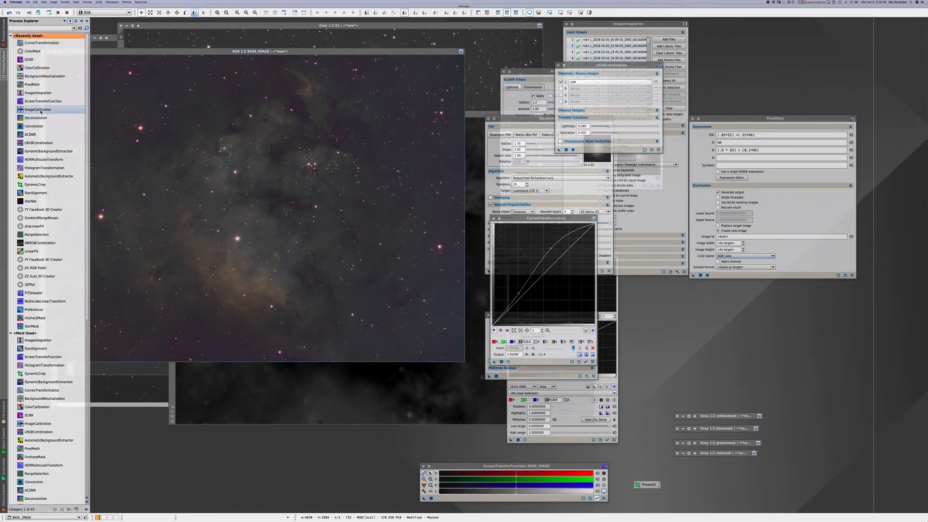
left_click_drag(503, 217, 504, 170)
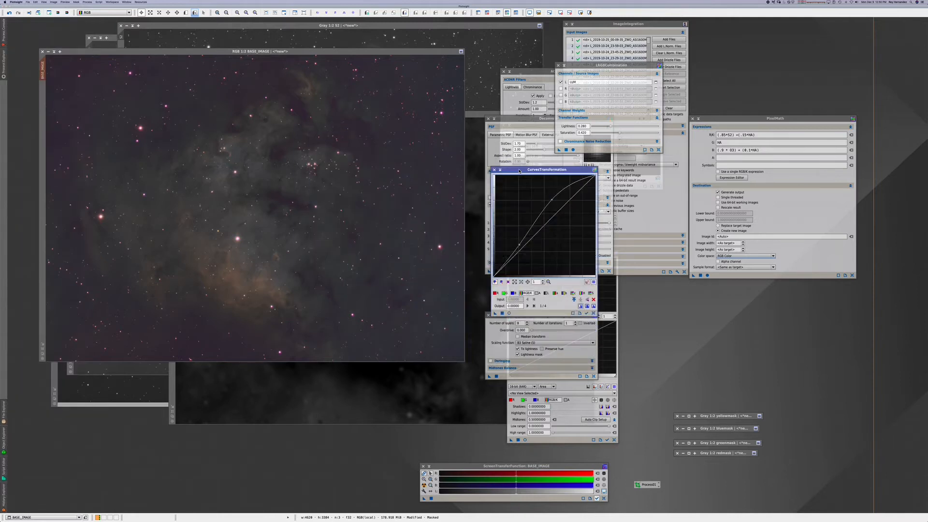
left_click(594, 314)
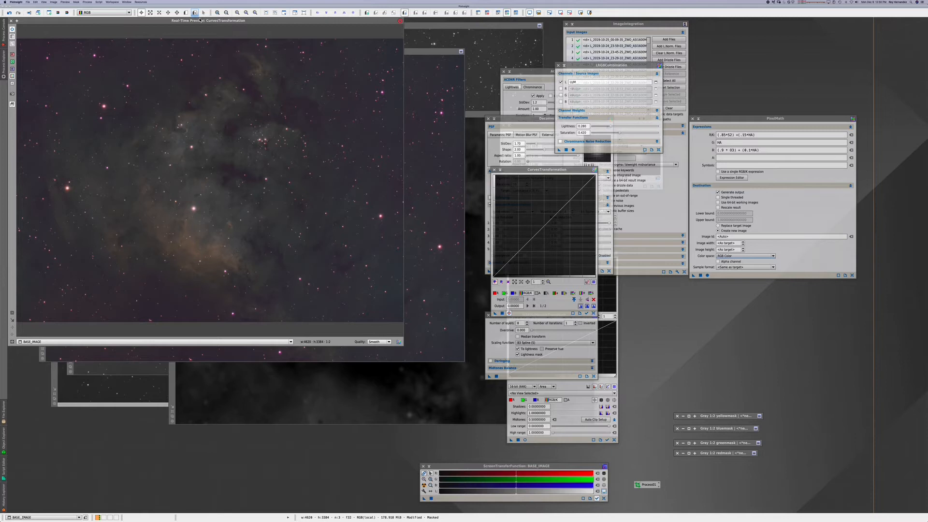
left_click_drag(198, 21, 245, 71)
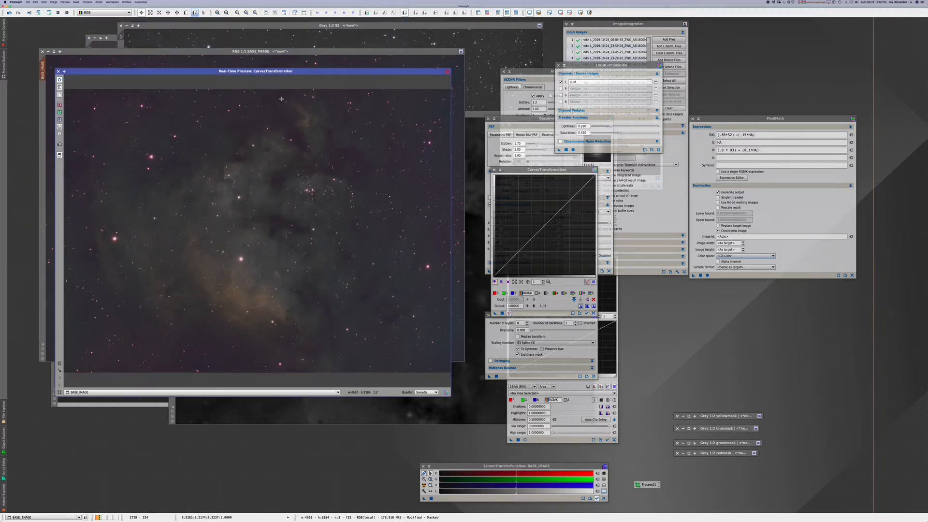
Step: Close the real-time preview and examine the magenta stars and background of BASE_IMAGE at several magnifications
left_click(218, 13)
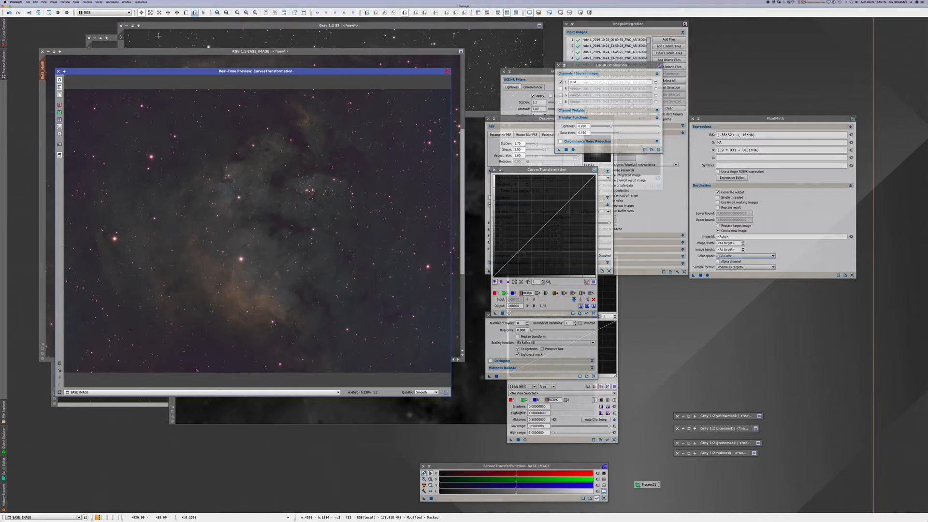
left_click(58, 72)
left_click(58, 72)
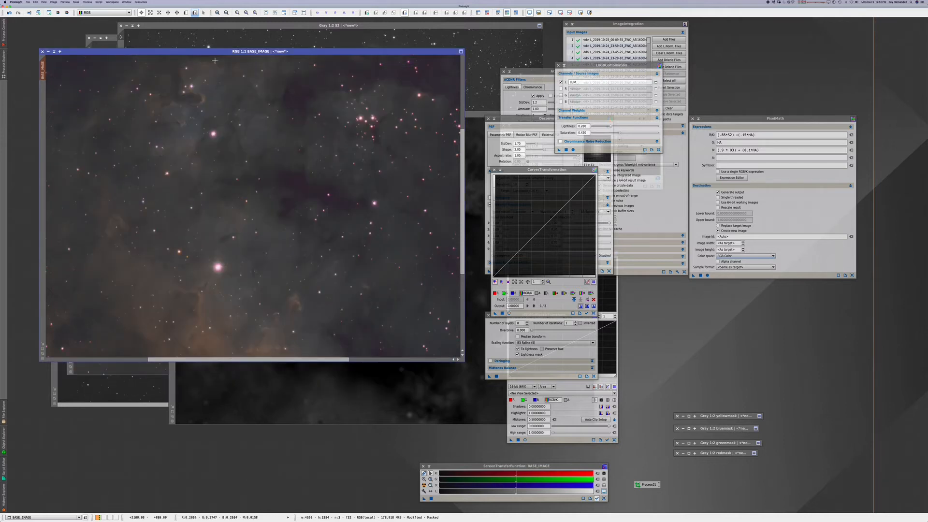
scroll(238, 92, "down", 1)
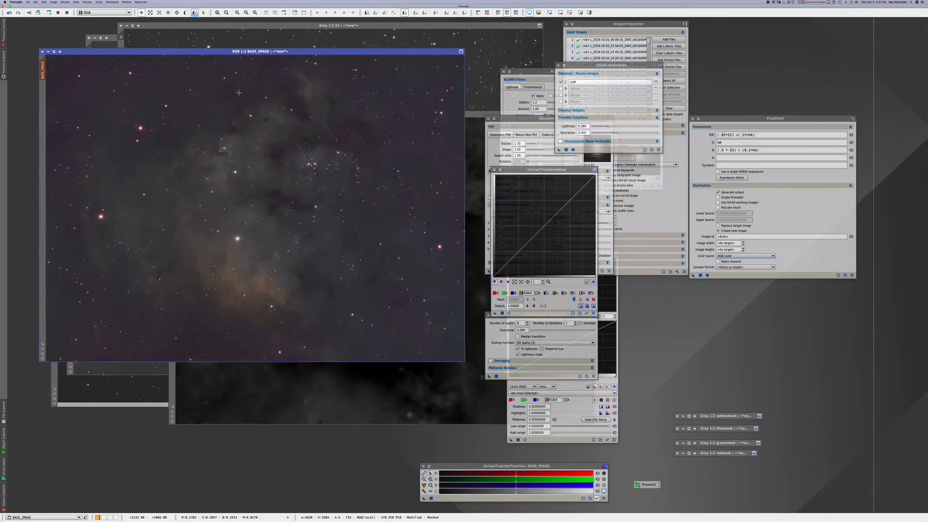
scroll(239, 93, "down", 5)
scroll(239, 92, "up", 4)
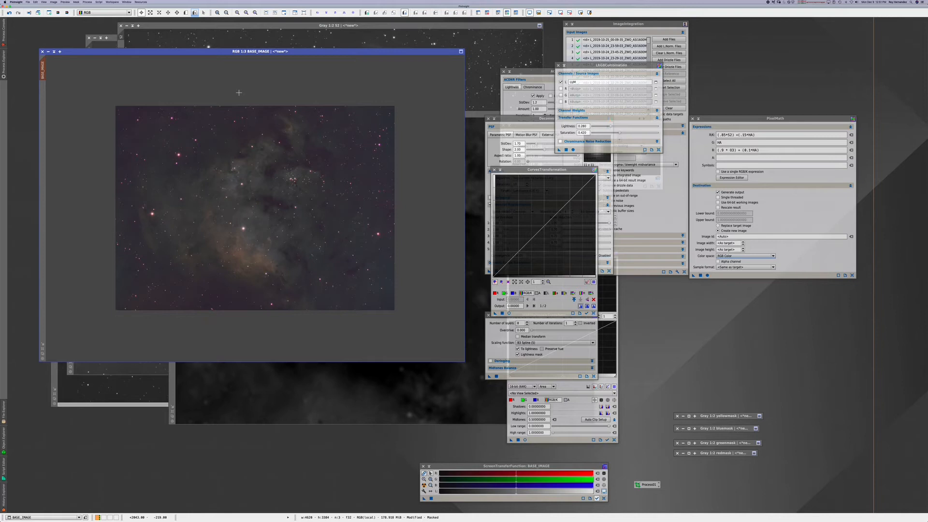
scroll(239, 92, "up", 3)
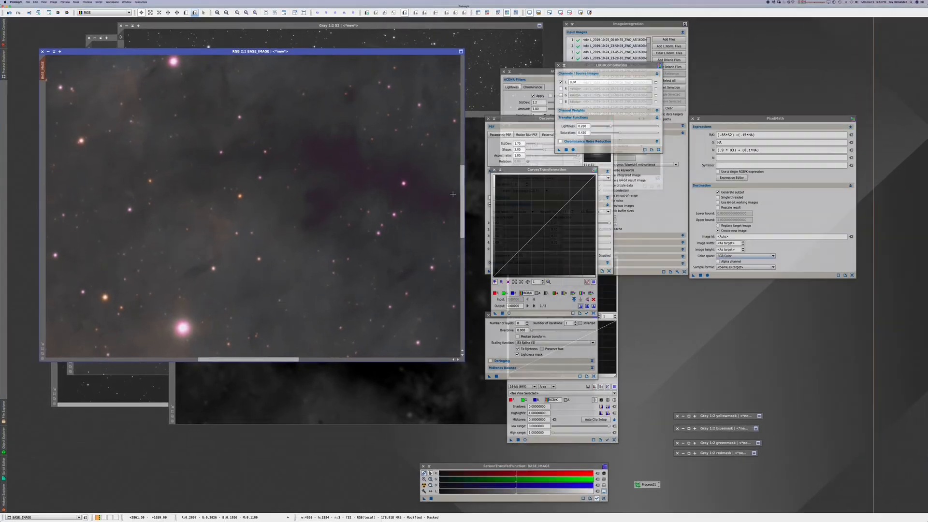
left_click_drag(463, 170, 462, 93)
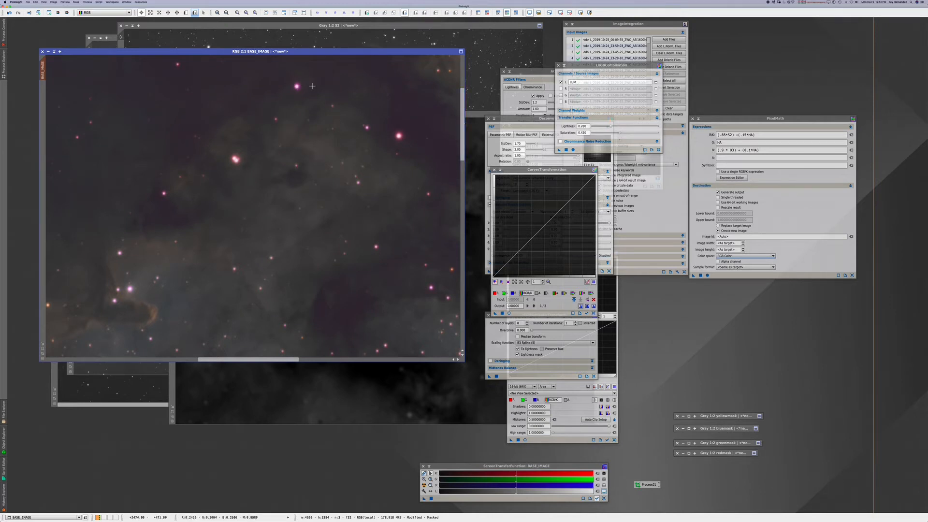
left_click(227, 13)
left_click(227, 13)
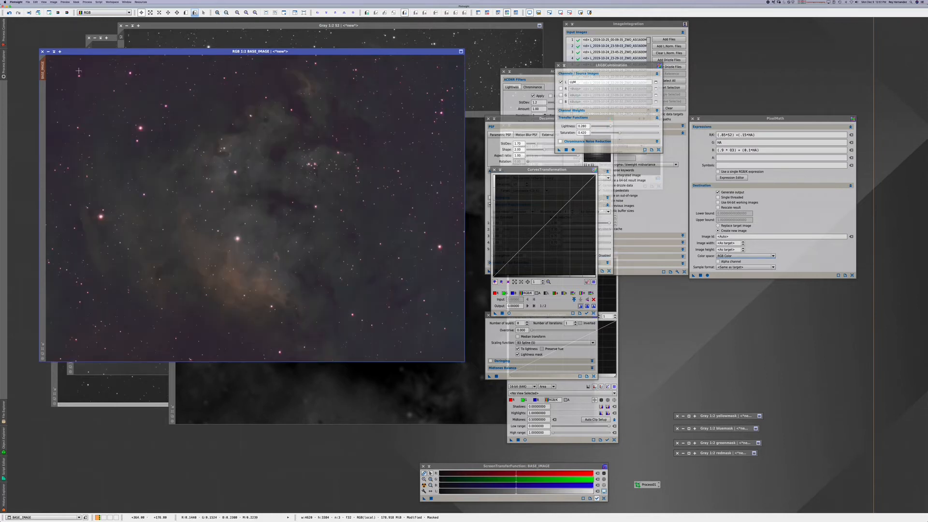
Step: With the real-time preview on, pull the upper end of the saturation curve down almost to zero and apply it to the masked BASE_IMAGE
left_click(509, 313)
left_click_drag(366, 73, 350, 46)
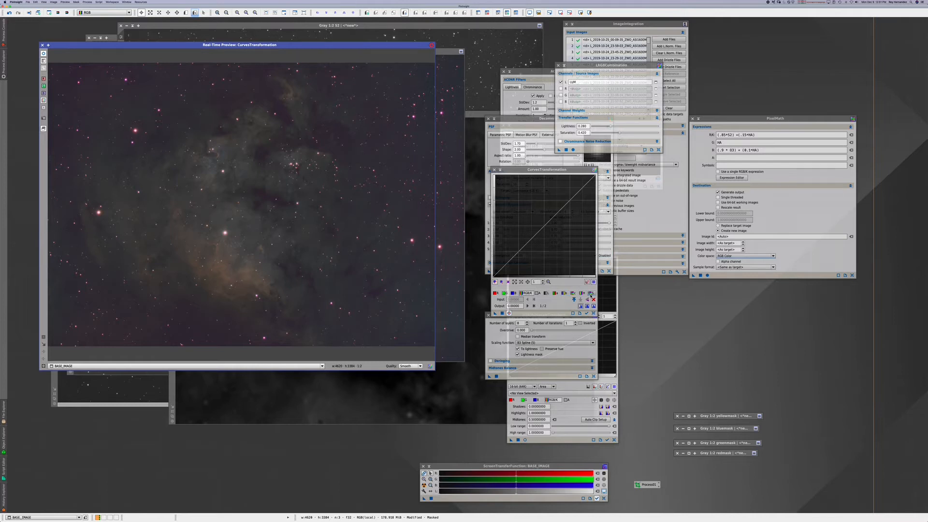
left_click(591, 294)
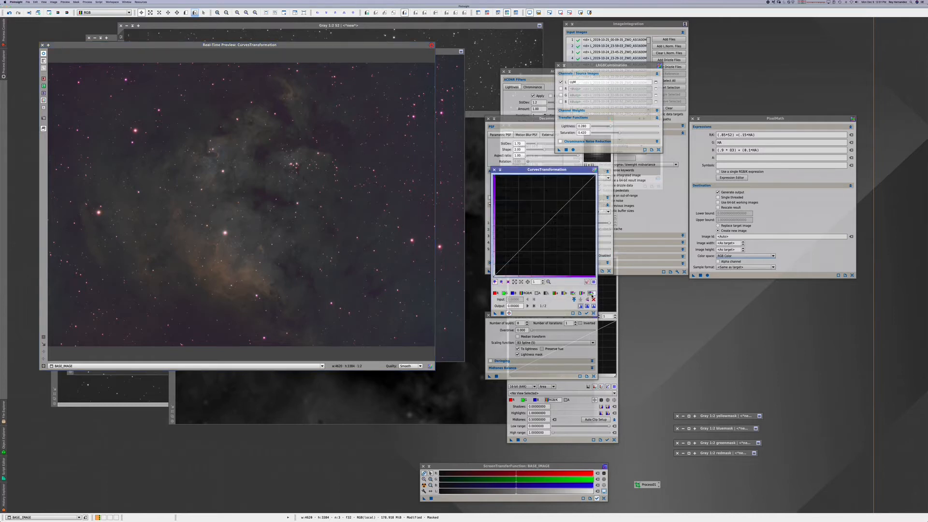
left_click_drag(539, 229, 601, 276)
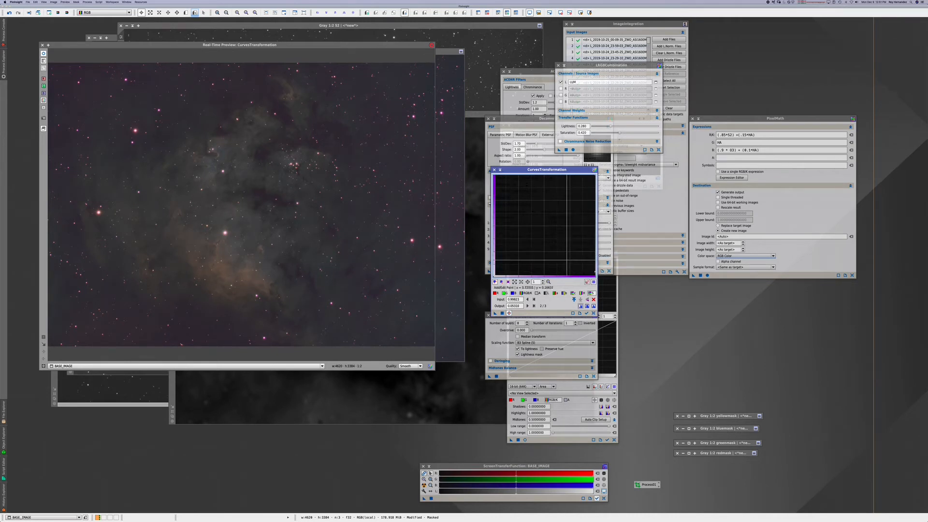
left_click(503, 314)
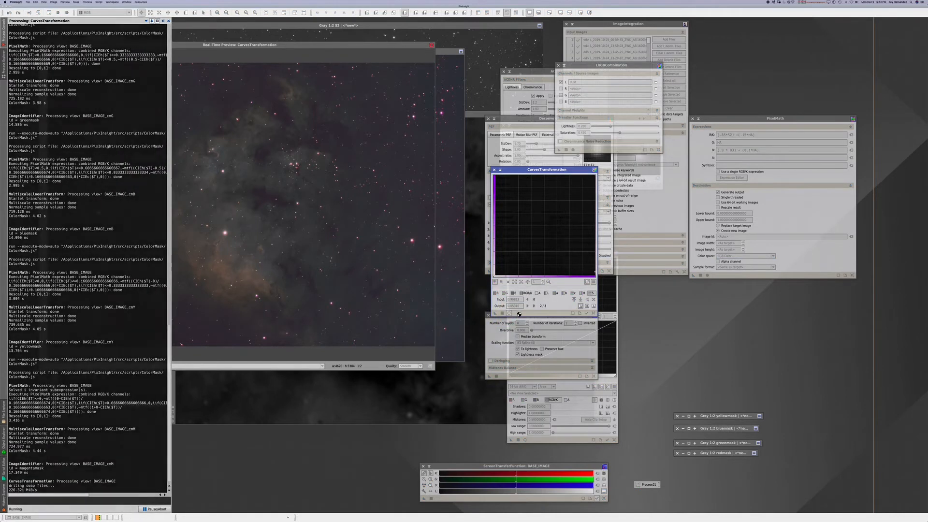
Step: Reset the curves, lower the upper end of the saturation curve to zero output and apply this second desaturation to BASE_IMAGE
left_click(594, 313)
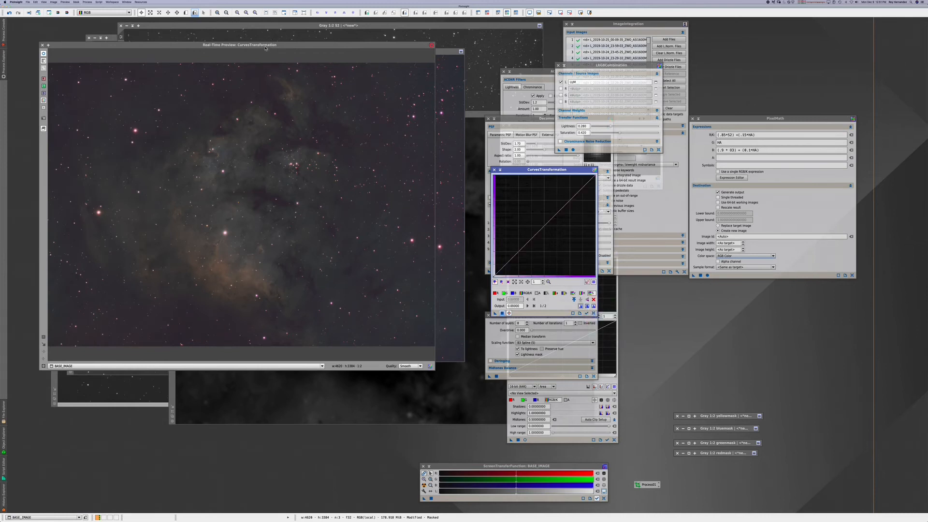
left_click_drag(264, 46, 274, 94)
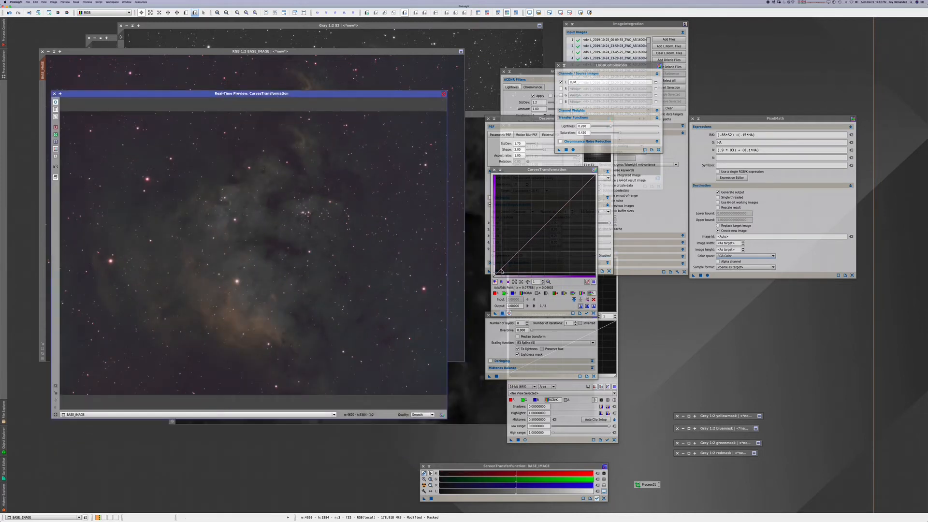
left_click_drag(556, 194, 615, 298)
left_click(504, 313)
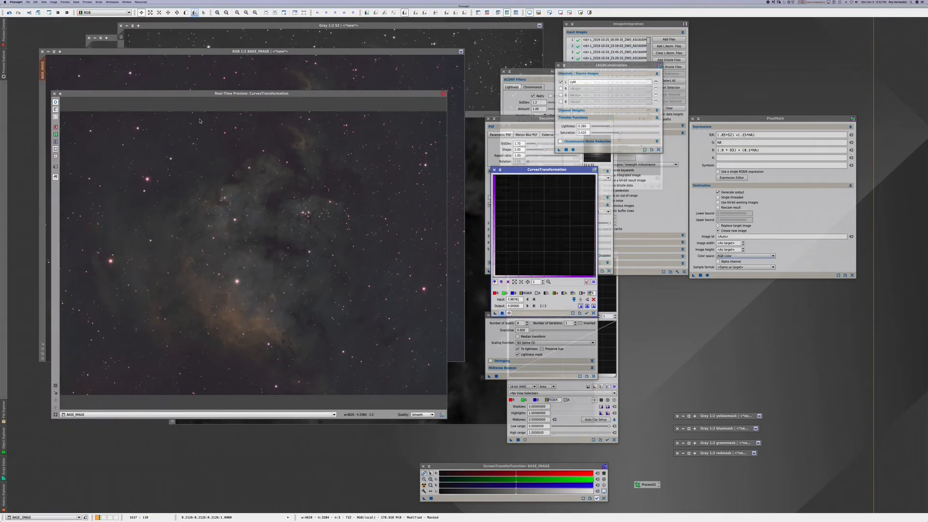
Step: Close the real-time preview and examine the desaturated stars in BASE_IMAGE up close
left_click(55, 94)
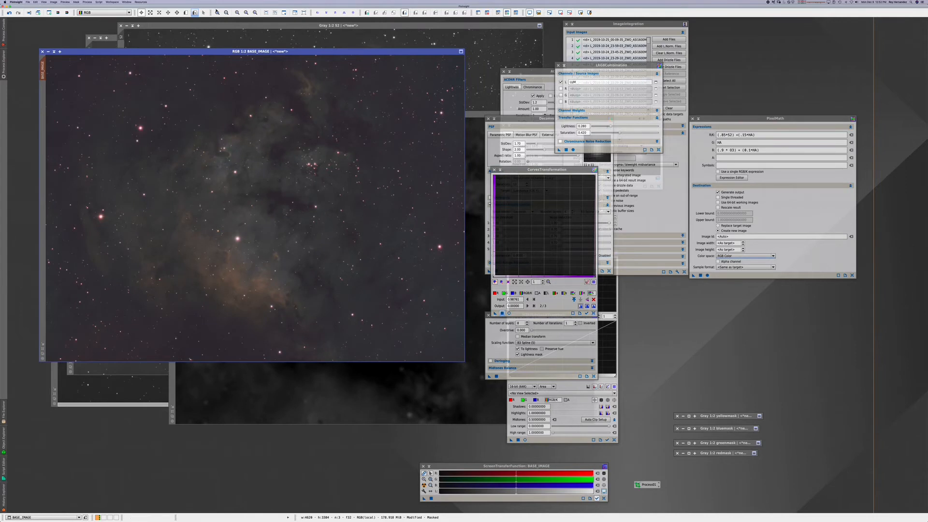
left_click(217, 12)
left_click(218, 13)
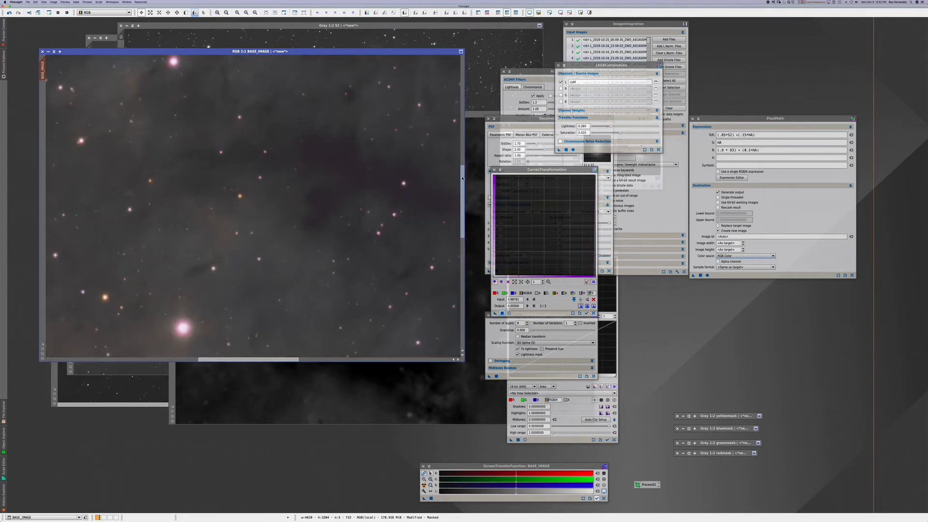
mouse_move(462, 186)
left_mouse_down()
mouse_move(464, 112)
mouse_move(464, 185)
left_mouse_up()
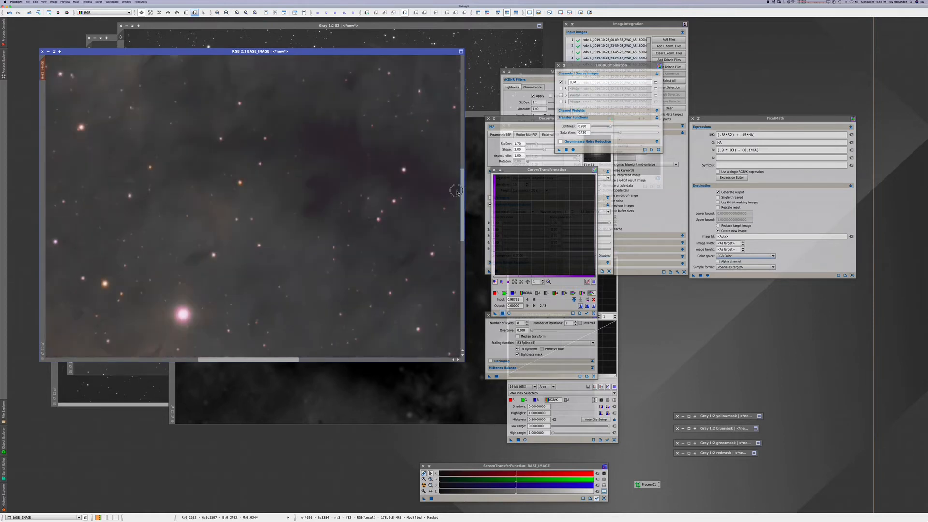
left_click(226, 13)
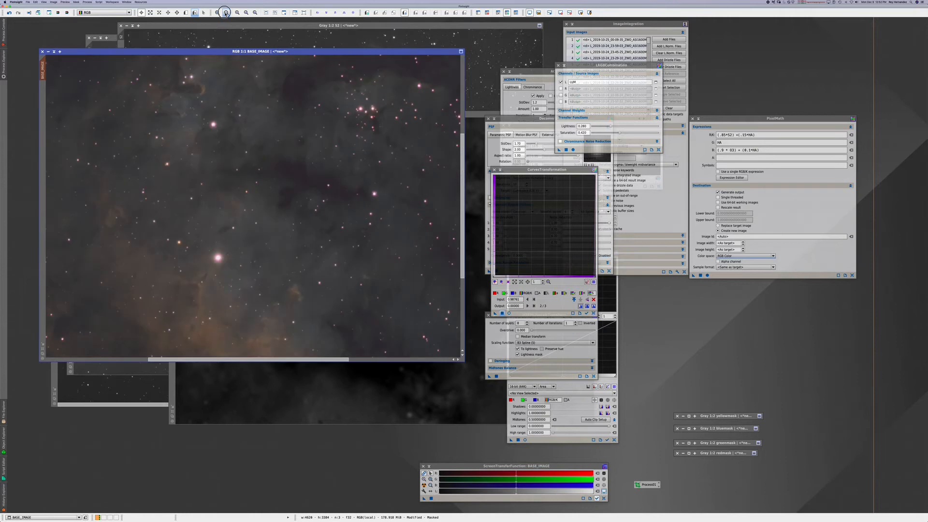
left_click(226, 13)
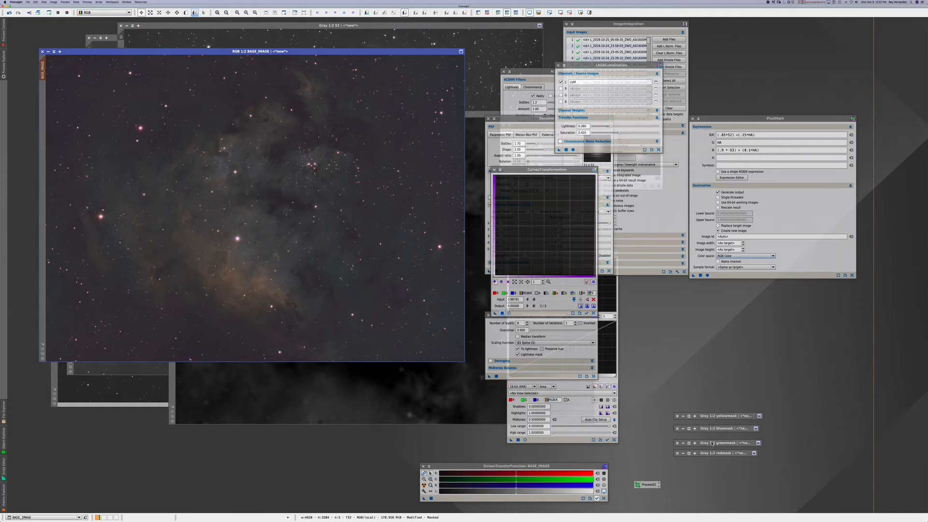
Step: Restore the minimized yellowmask image and apply it as the mask of BASE_IMAGE
double_click(717, 419)
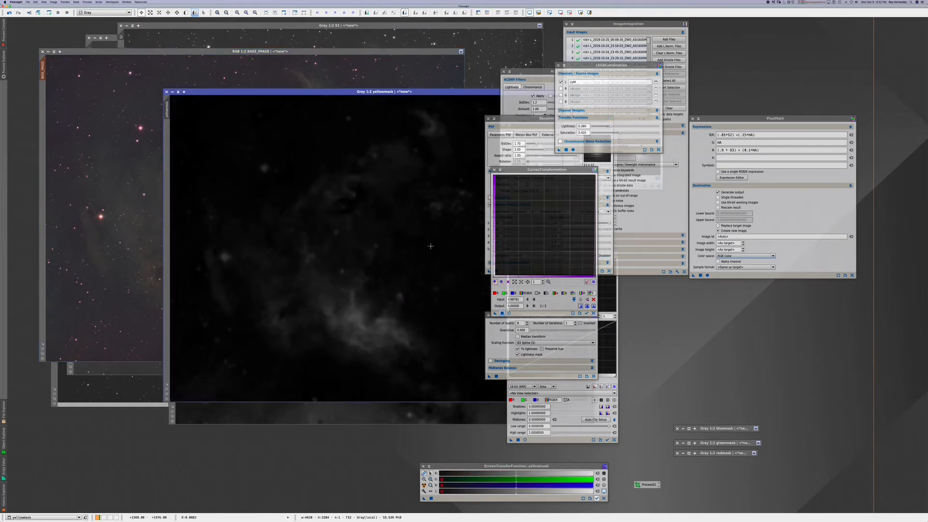
left_click_drag(327, 92, 291, 100)
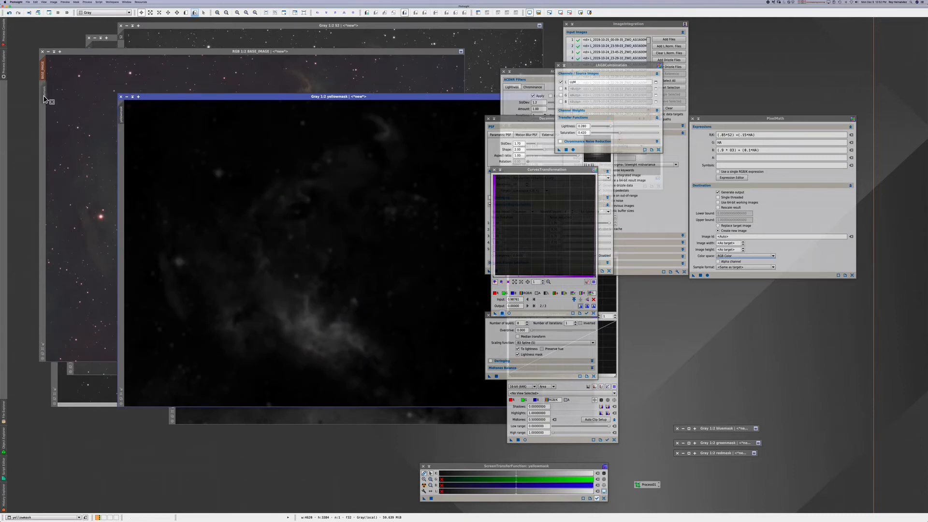
left_click(44, 99)
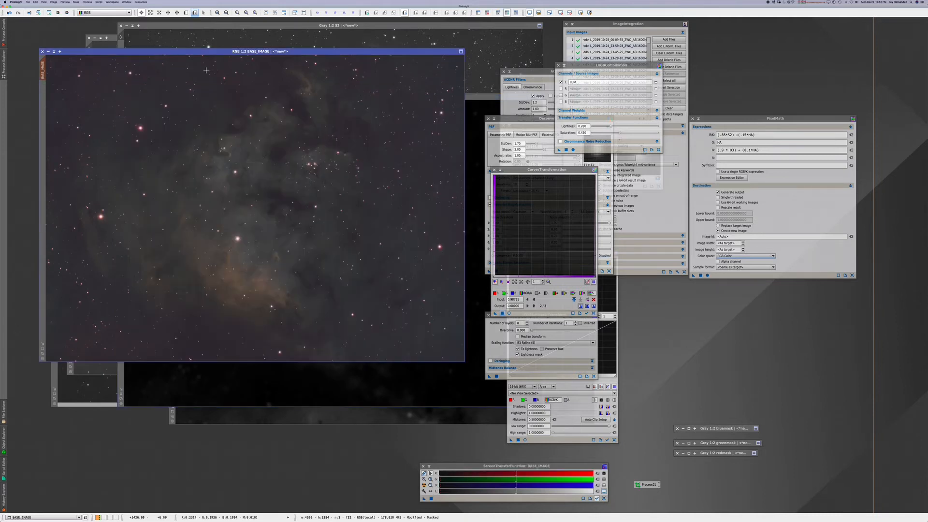
Step: Open the real-time preview, reset the curves and raise the CIE b* curve to about 0.62 at input 0.33
left_click(520, 174)
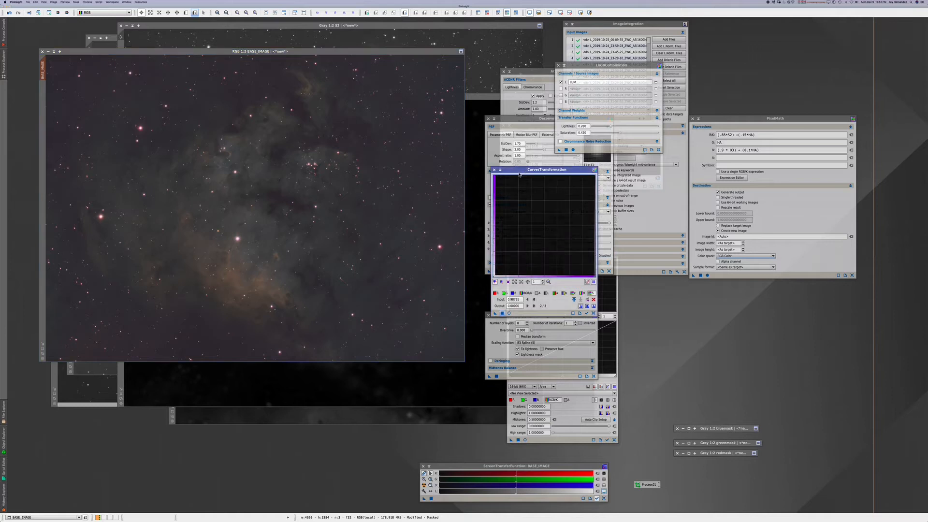
left_click(509, 314)
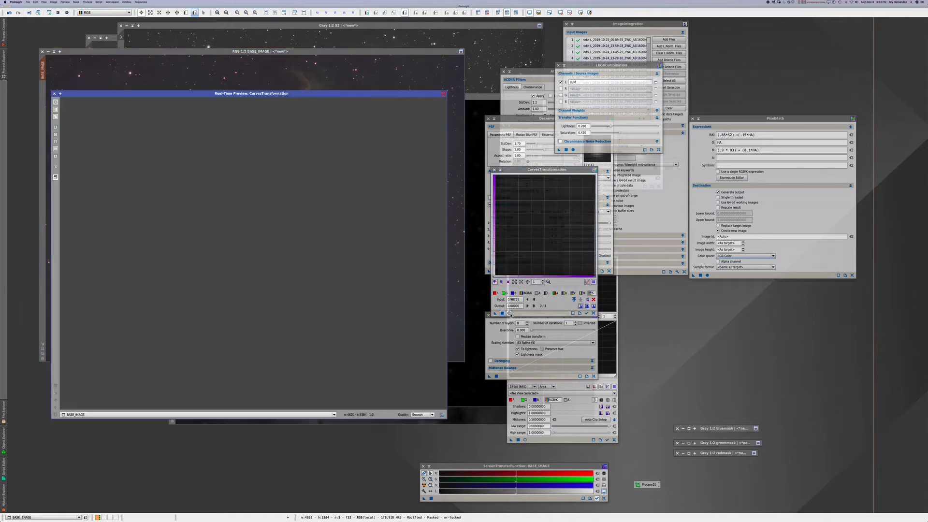
left_click(593, 313)
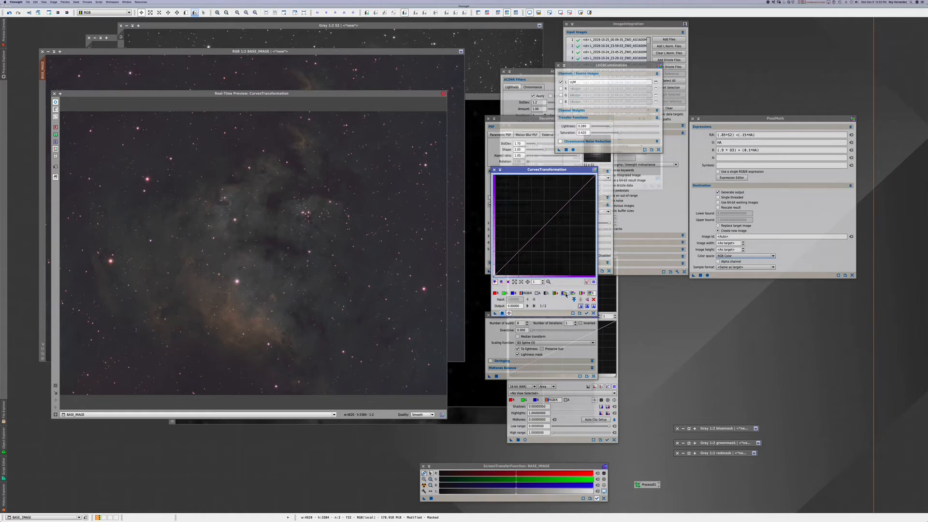
left_click(566, 294)
mouse_move(527, 216)
left_mouse_down()
mouse_move(545, 243)
mouse_move(554, 235)
mouse_move(526, 213)
left_mouse_up()
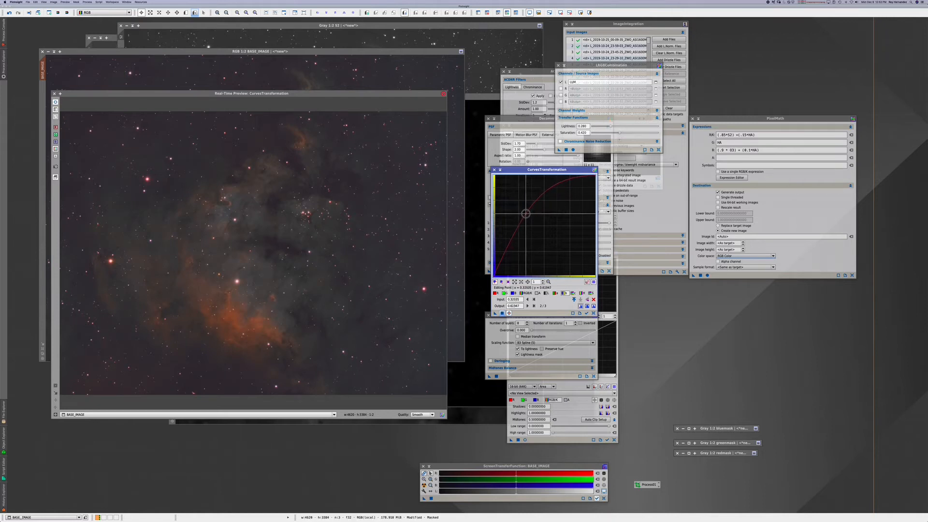
Step: Raise the RGB/K curve to about 0.62 at input 0.36, and bend the green curve into an S with its upper point at about 0.52/0.71
left_click(527, 296)
left_click(540, 217)
left_click_drag(539, 217, 531, 214)
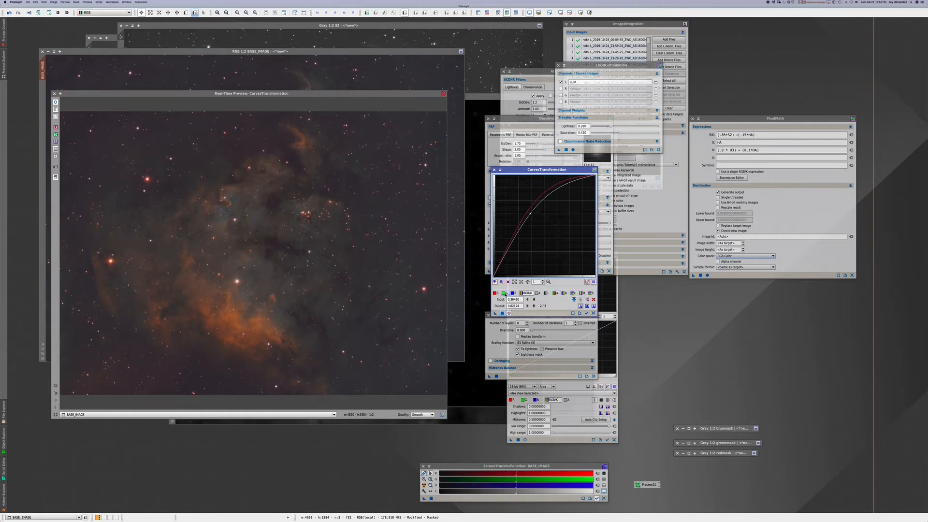
left_click(505, 294)
mouse_move(535, 237)
left_mouse_down()
mouse_move(534, 247)
mouse_move(520, 229)
mouse_move(525, 246)
left_mouse_up()
left_click(546, 205)
left_click_drag(547, 205, 546, 205)
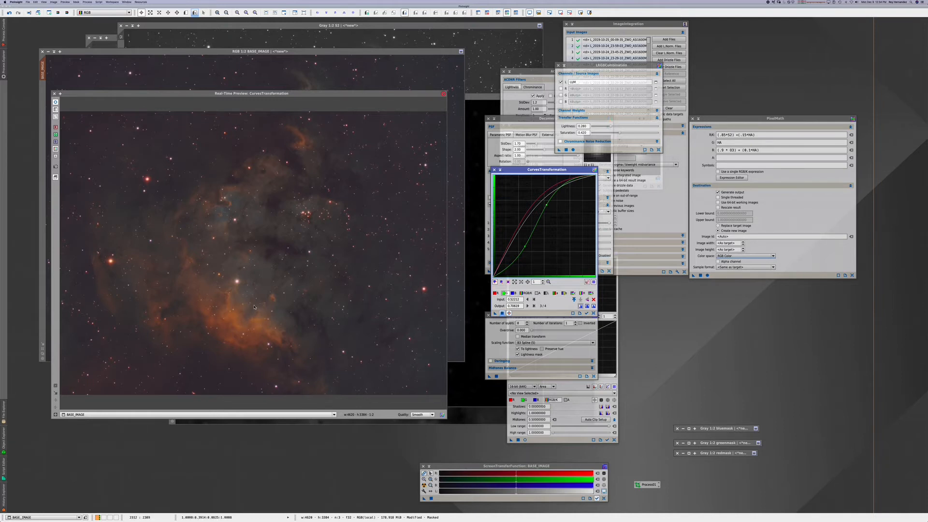
Step: Try reshaping the blue curve with a lower point and a pulled-down upper point, and reset the blue curve
left_click(514, 294)
left_click_drag(542, 228, 521, 245)
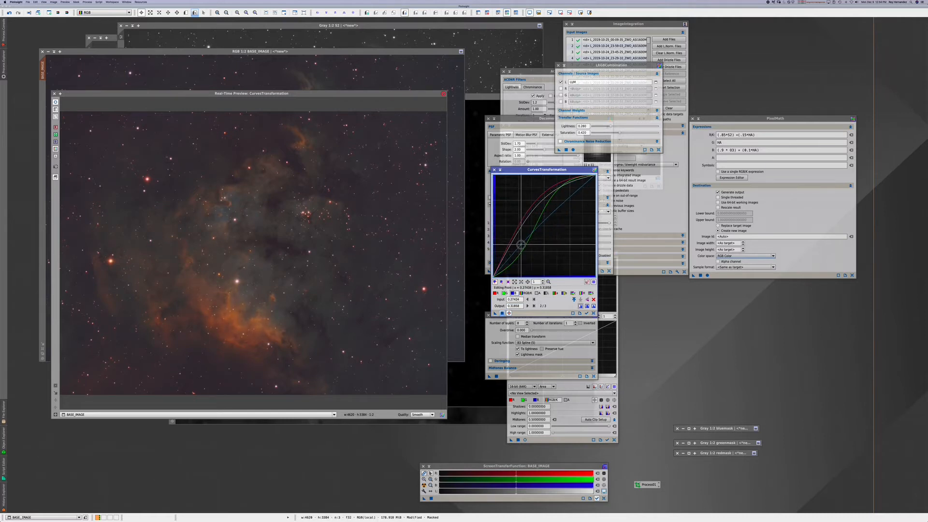
left_click(570, 227)
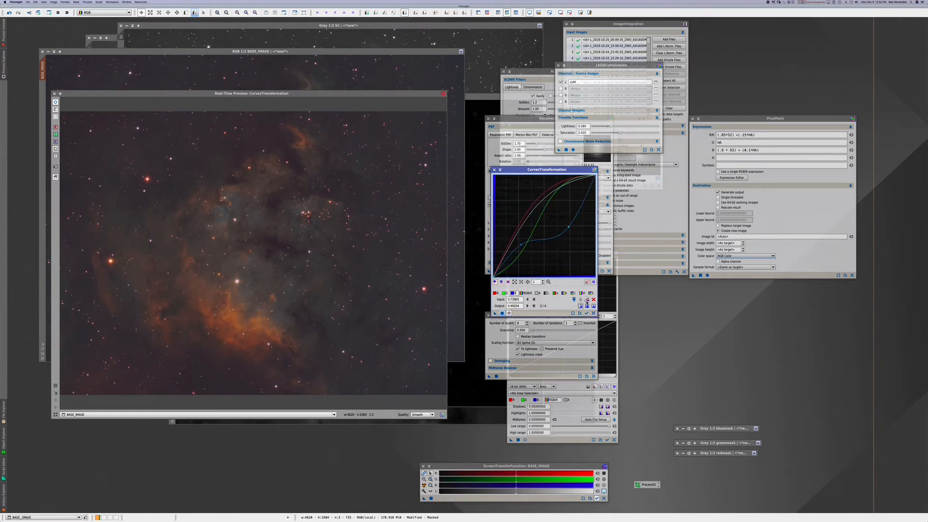
left_click(587, 300)
Step: Lower the upper part of the red curve and raise the CIE c* curve to about 0.60 at input 0.28
left_click(495, 293)
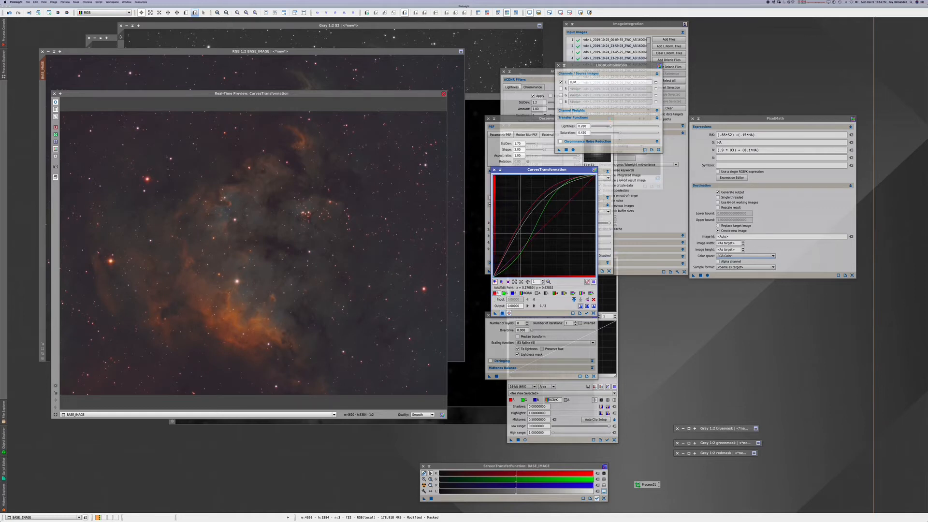
left_click(529, 240)
left_click_drag(554, 204, 522, 216)
left_click(574, 293)
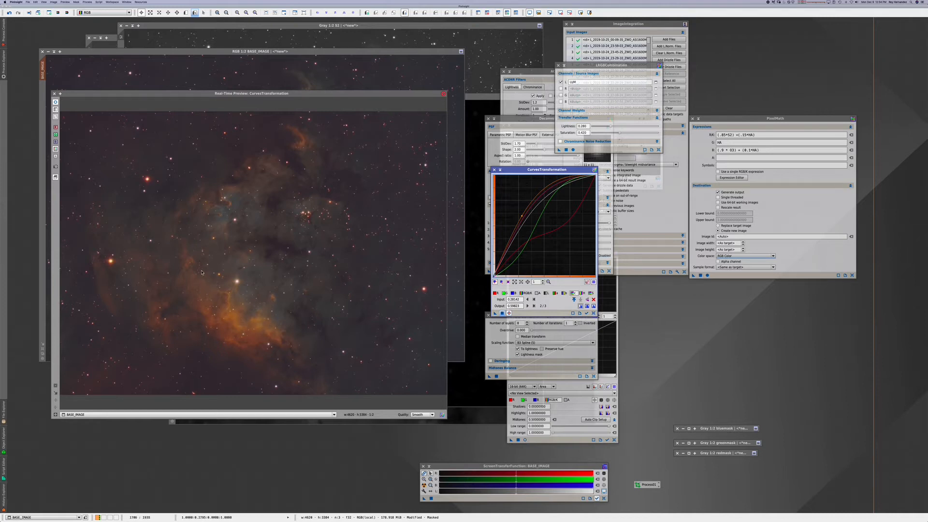
Step: Anchor the hue curve at about 0.33/0.35 and pull its upper part down to about 0.56 at input 0.69
left_click(582, 293)
mouse_move(535, 233)
left_mouse_down()
mouse_move(531, 225)
mouse_move(529, 240)
left_mouse_up()
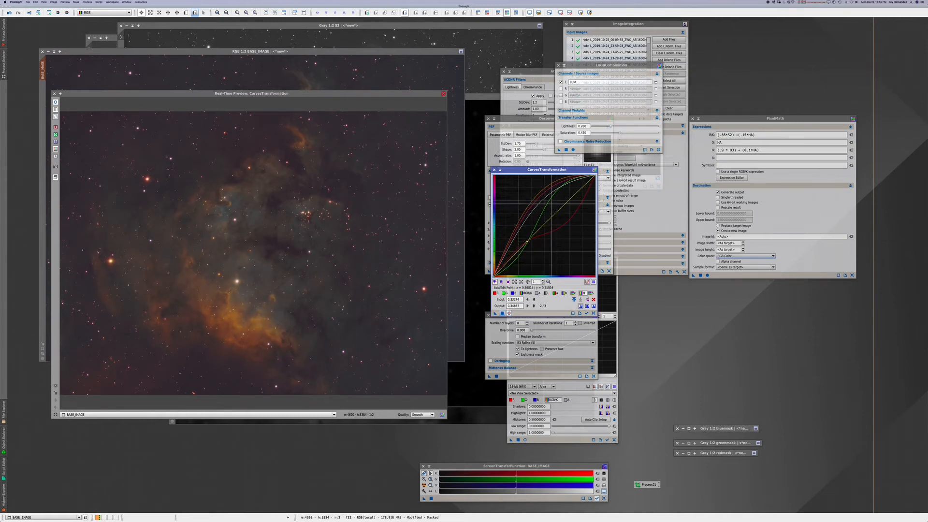
left_click(562, 218)
left_click_drag(561, 217, 564, 219)
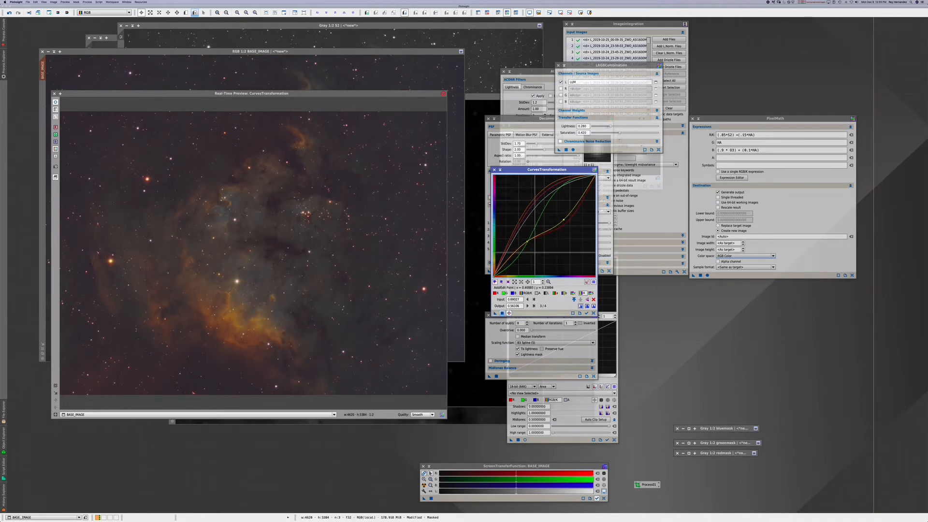
Step: Raise the saturation curve to about 0.65 at input 0.32, close the real-time preview and apply the curves to the yellow-masked BASE_IMAGE
left_click(591, 293)
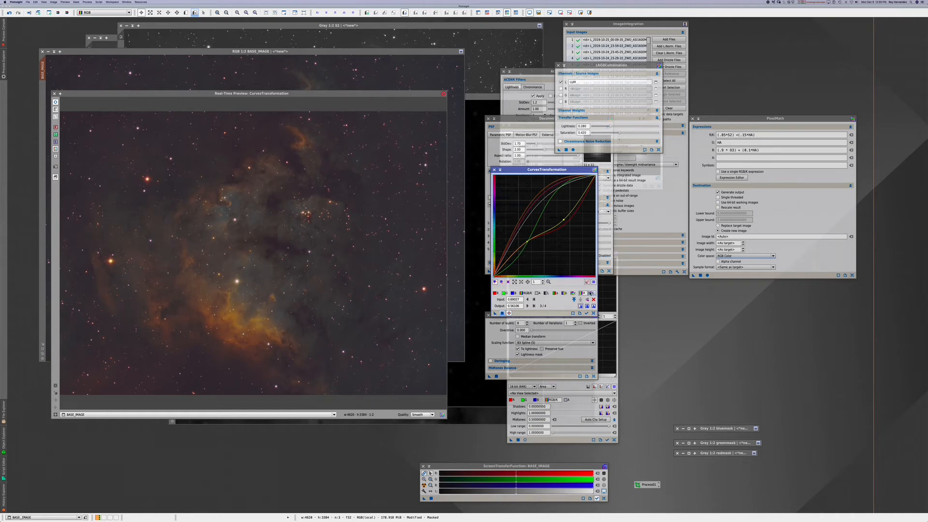
left_click(532, 214)
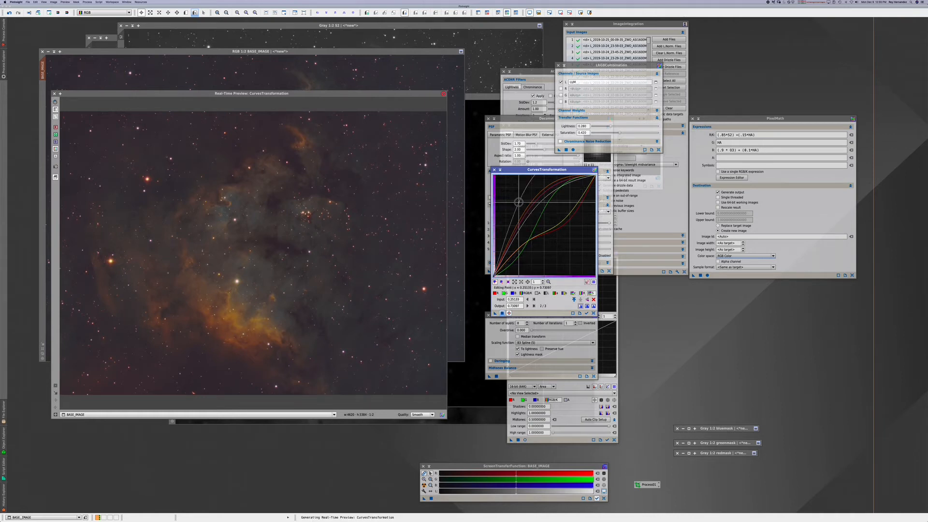
left_click_drag(532, 213, 526, 211)
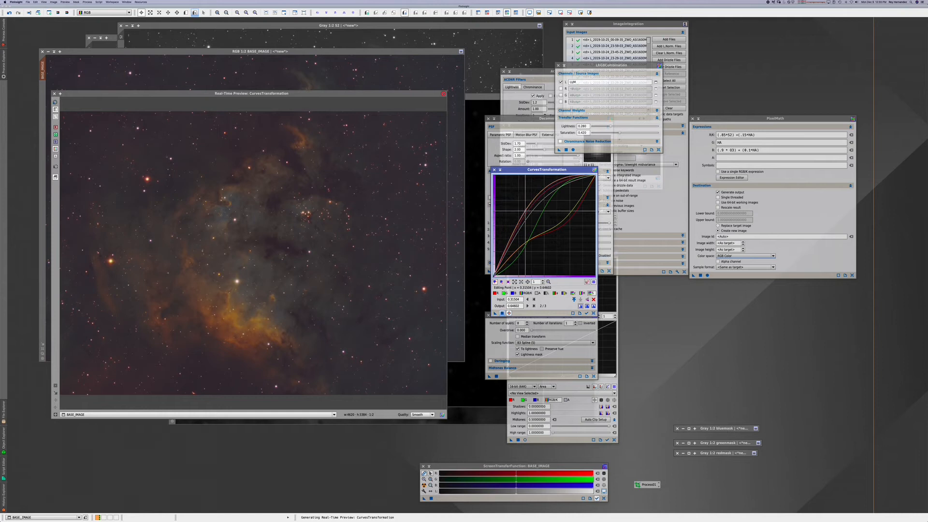
left_click(54, 94)
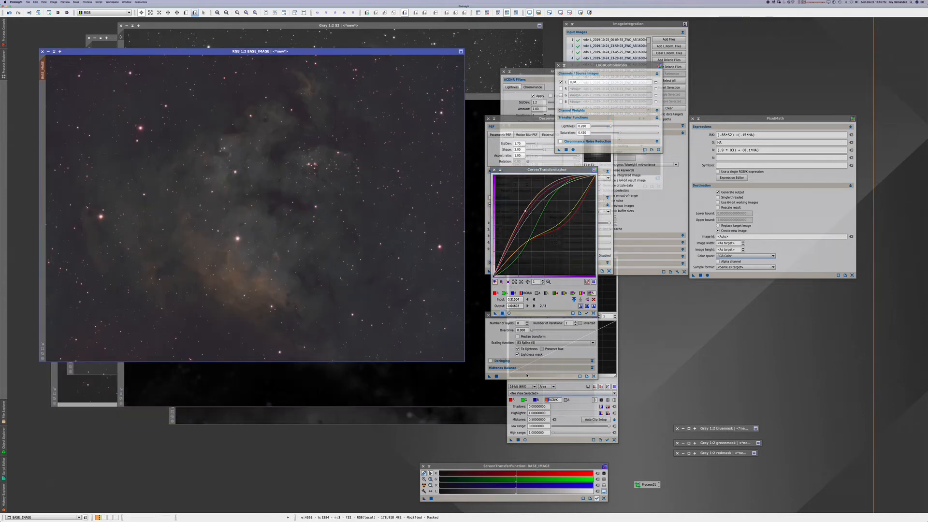
left_click(502, 314)
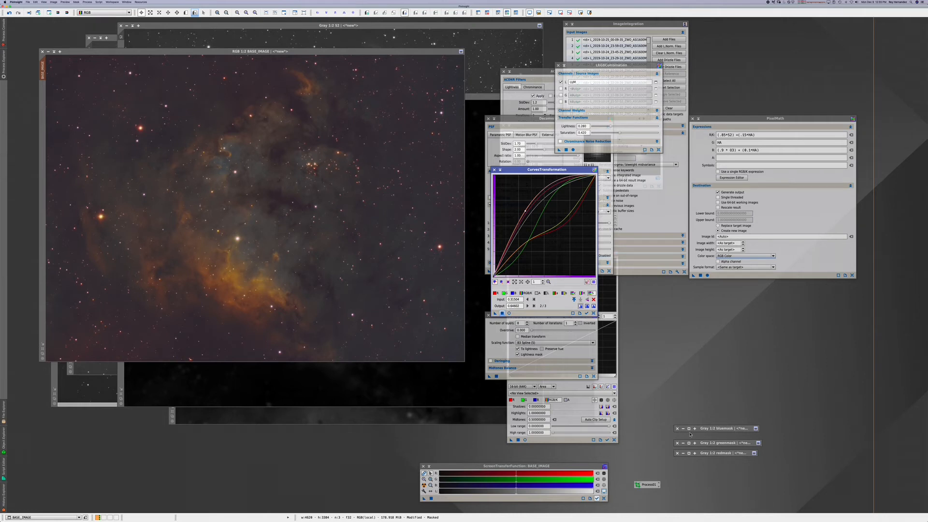
Step: Restore the minimized bluemask image and reposition it so that BASE_IMAGE stays reachable behind it
double_click(721, 428)
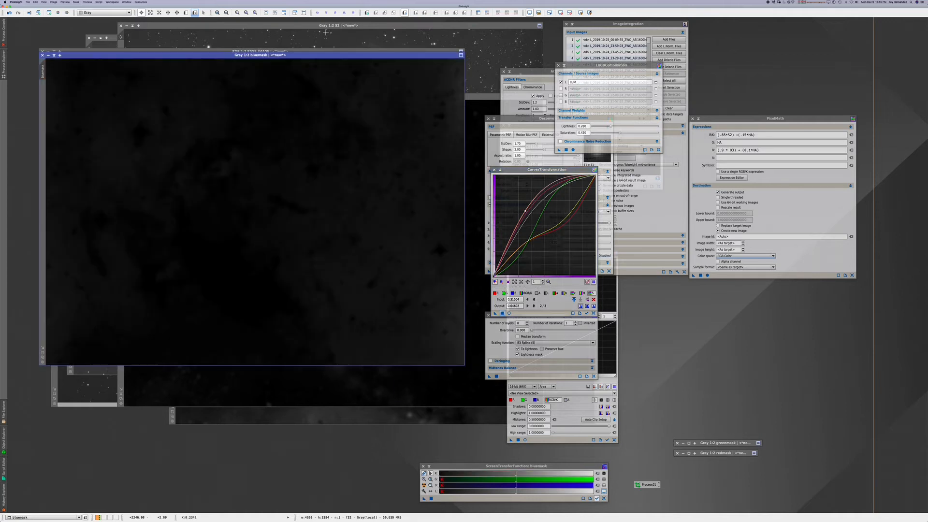
left_click_drag(321, 55, 481, 108)
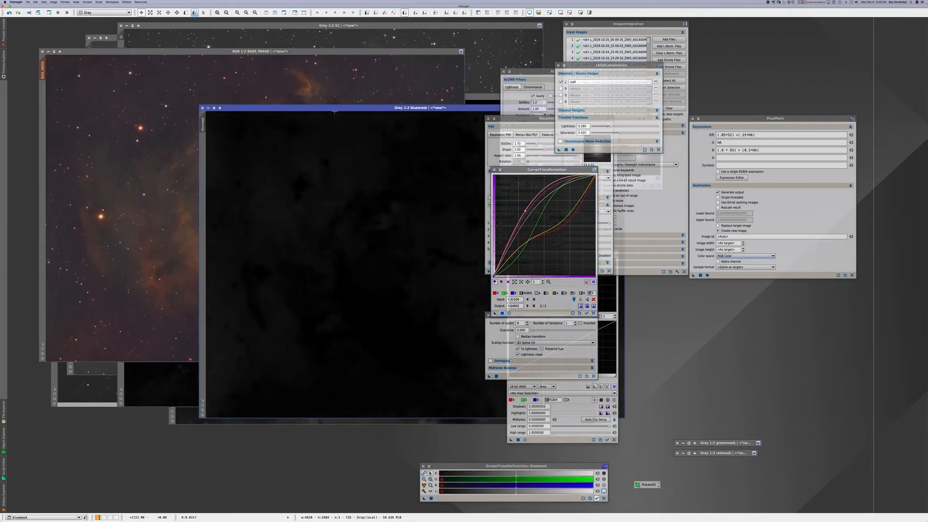
left_click(202, 108)
left_click_drag(185, 96, 138, 77)
left_click_drag(311, 75, 283, 73)
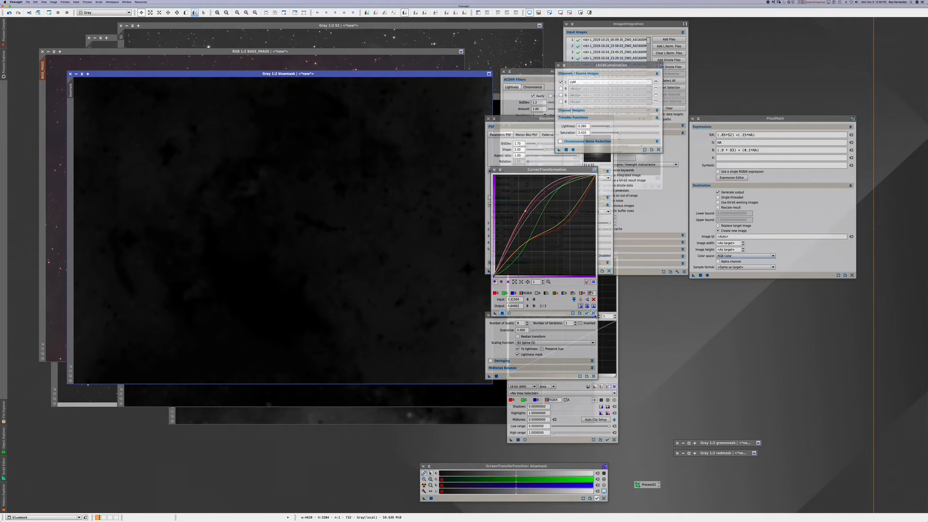
Step: Reset the curves, raise the RGB/K curve to about 0.40 at input 0.29 with the preview on, and apply it to bluemask
left_click(594, 314)
left_click(510, 314)
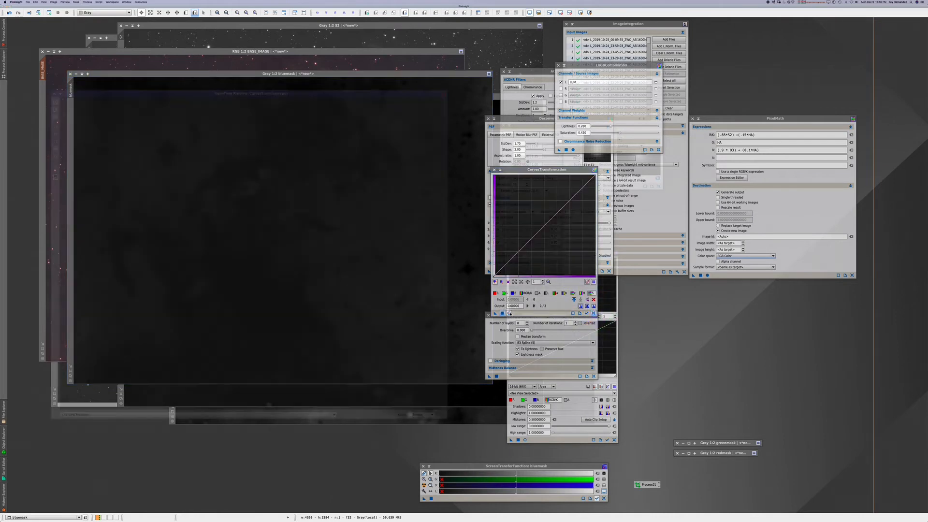
mouse_move(523, 247)
left_mouse_down()
mouse_move(523, 227)
mouse_move(522, 245)
mouse_move(523, 235)
left_mouse_up()
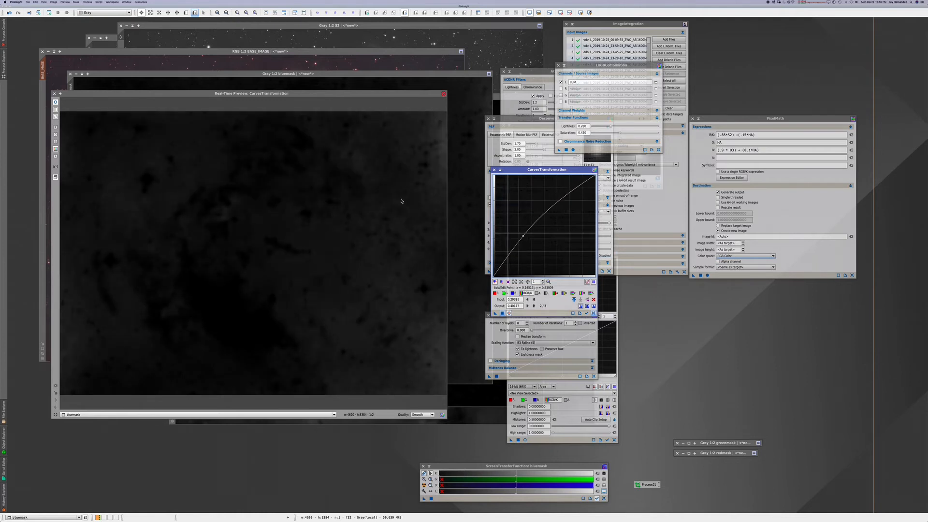
left_click(55, 94)
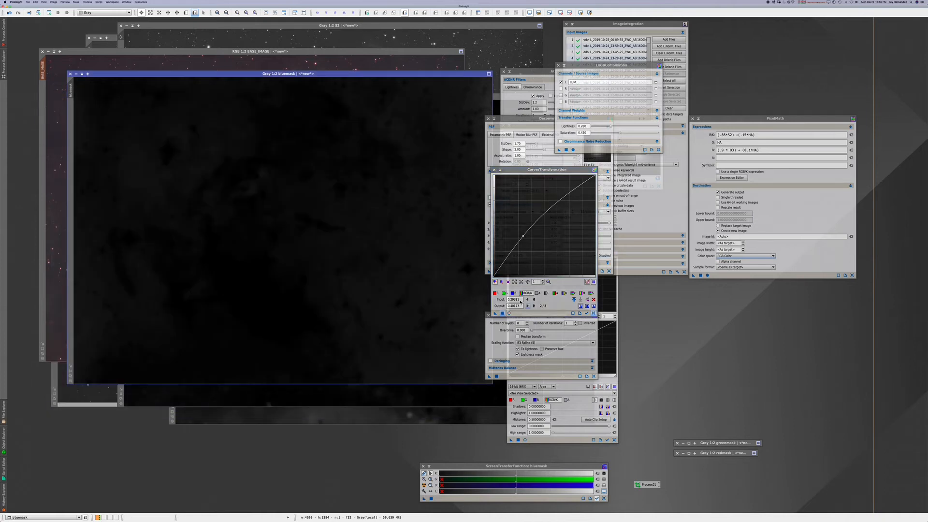
left_click(503, 313)
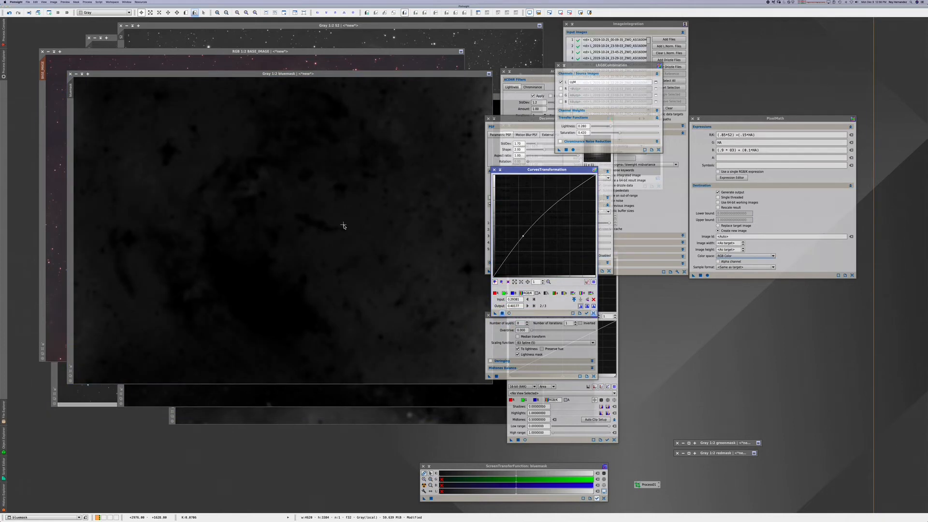
Step: Apply bluemask as the mask of BASE_IMAGE, and reset the curves with the real-time preview open on BASE_IMAGE
left_click(72, 88)
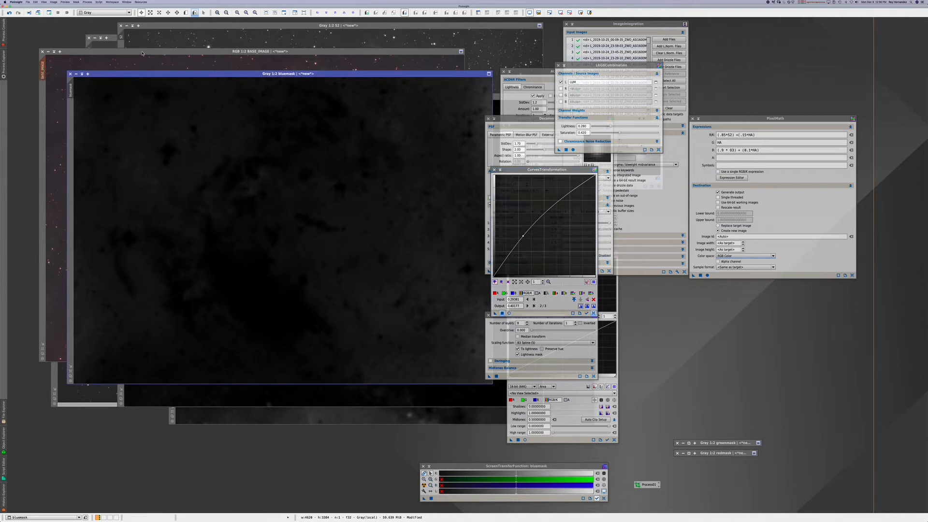
left_click(137, 66)
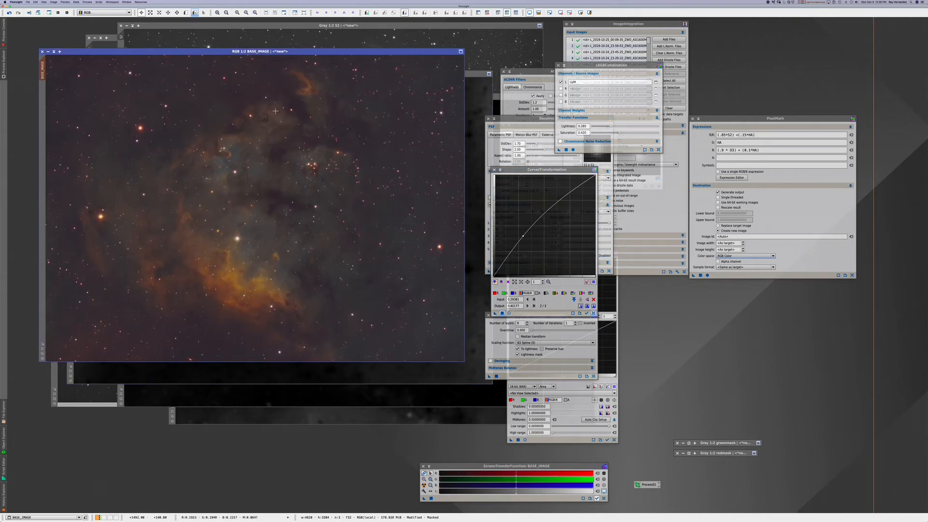
left_click(594, 313)
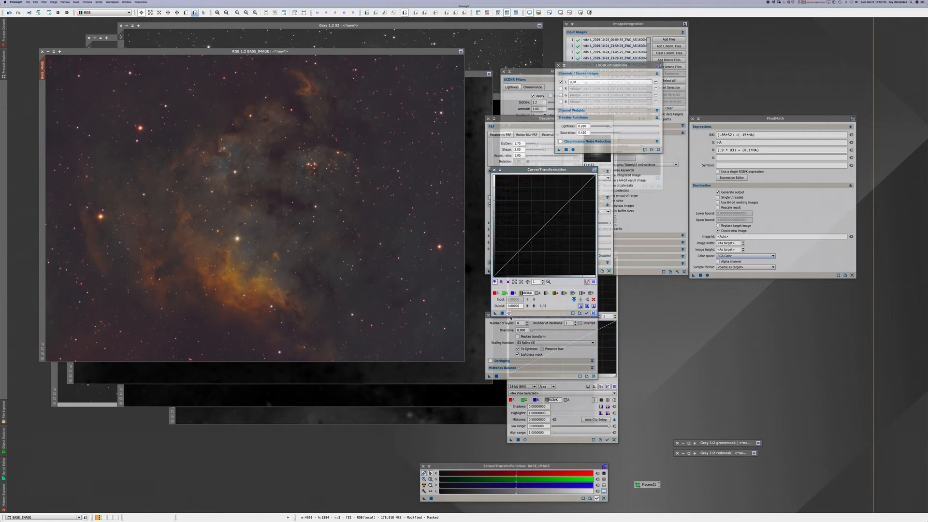
left_click(509, 313)
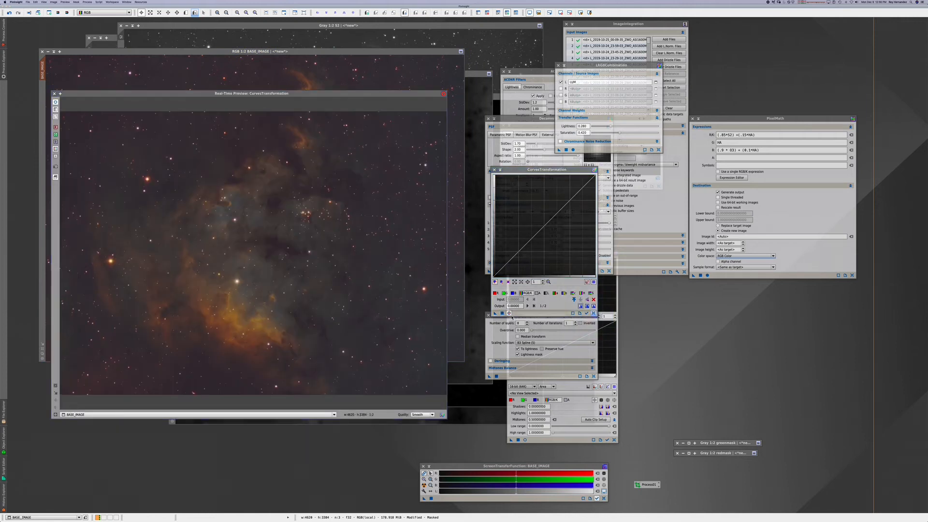
Step: Bend the CIE b* curve into an S with points at about 0.48/0.32 and 0.68/0.64 to bring out the blues
left_click(564, 293)
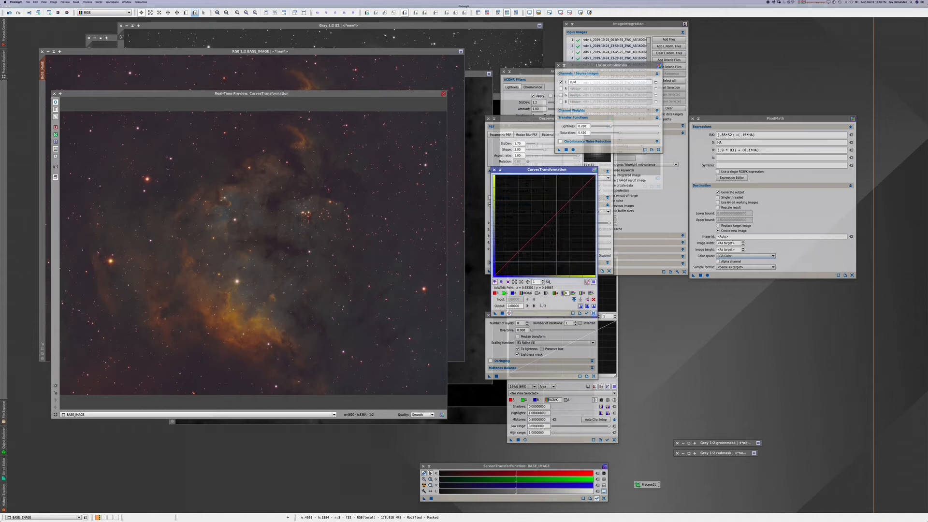
mouse_move(535, 234)
left_mouse_down()
mouse_move(552, 251)
mouse_move(543, 246)
left_mouse_up()
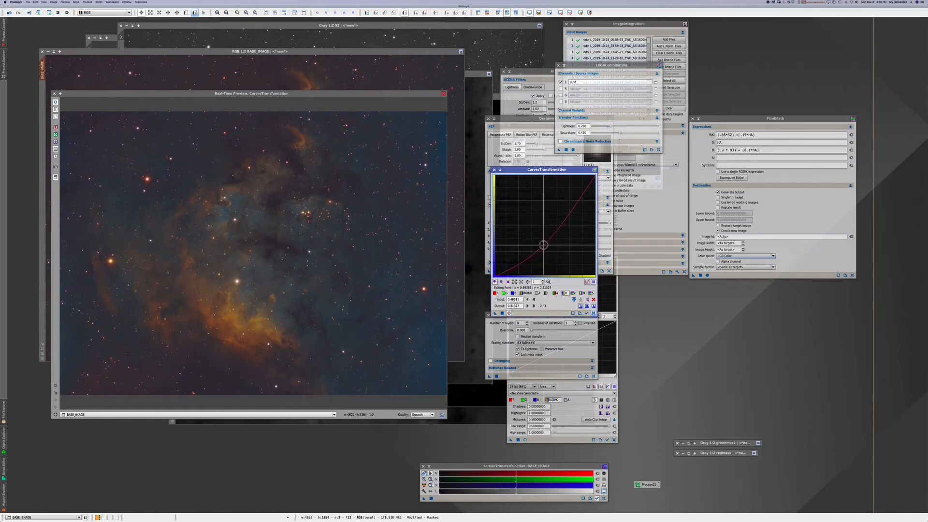
left_click(558, 206)
mouse_move(559, 206)
left_mouse_down()
mouse_move(574, 224)
mouse_move(562, 210)
left_mouse_up()
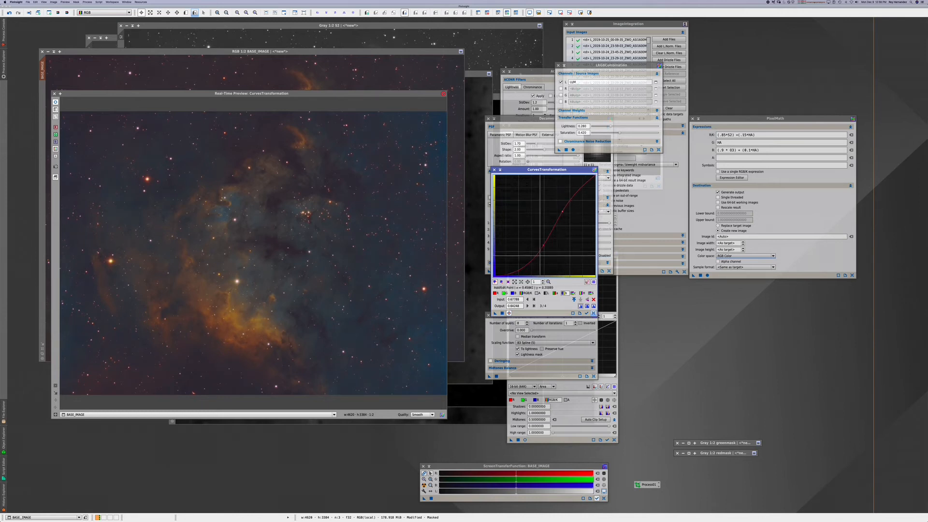
left_click_drag(544, 246, 542, 244)
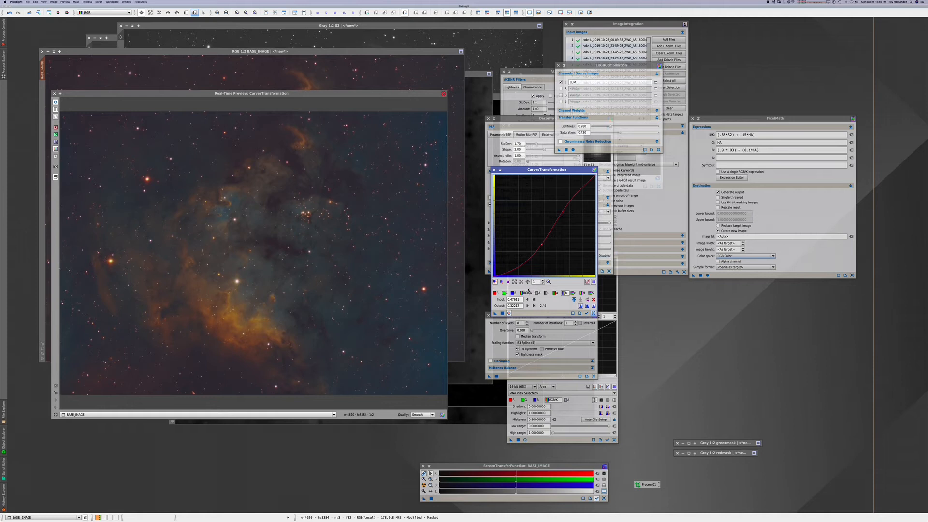
Step: Raise the midtones of the RGB/K curve for the blue-masked BASE_IMAGE
left_click(523, 293)
left_click(523, 219)
left_click_drag(522, 219, 558, 204)
Step: Try reshaping the midtones of the green curve, and reset the green curve
left_click(504, 293)
left_click(522, 222)
left_click_drag(522, 223, 535, 237)
left_click(594, 299)
Step: Raise the saturation curve to about 0.62 at input 0.35 and close the real-time preview
left_click(592, 294)
left_click(532, 214)
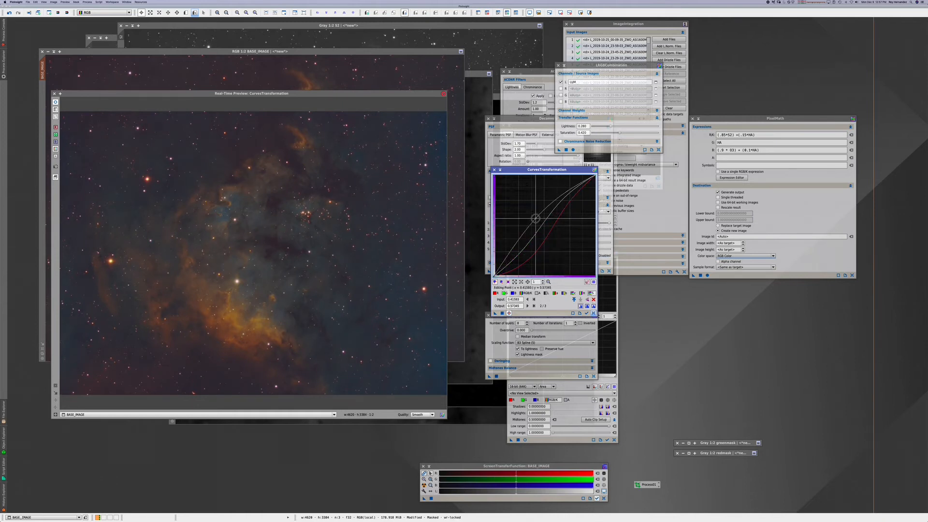
left_click_drag(532, 214, 530, 213)
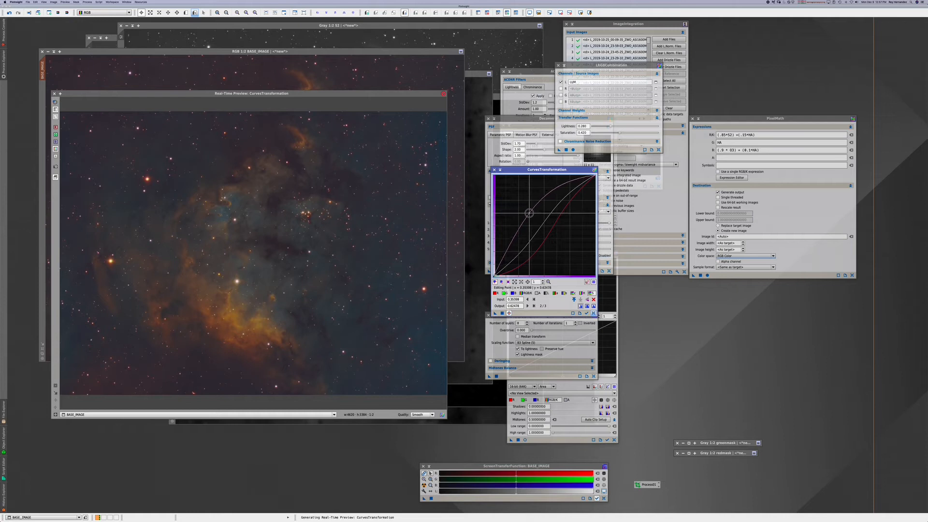
left_click(54, 94)
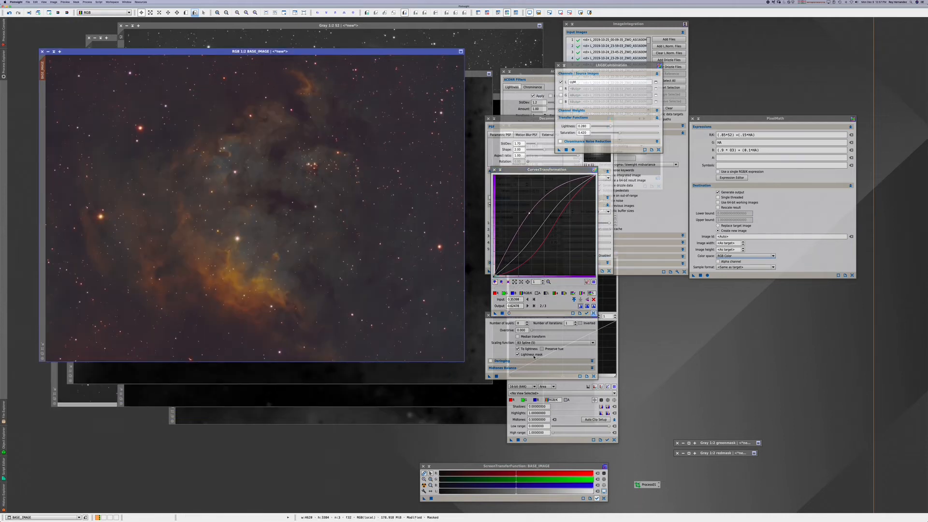
Step: Apply the curves to the blue-masked BASE_IMAGE and compare the yellowmask and greenmask images
left_click(502, 314)
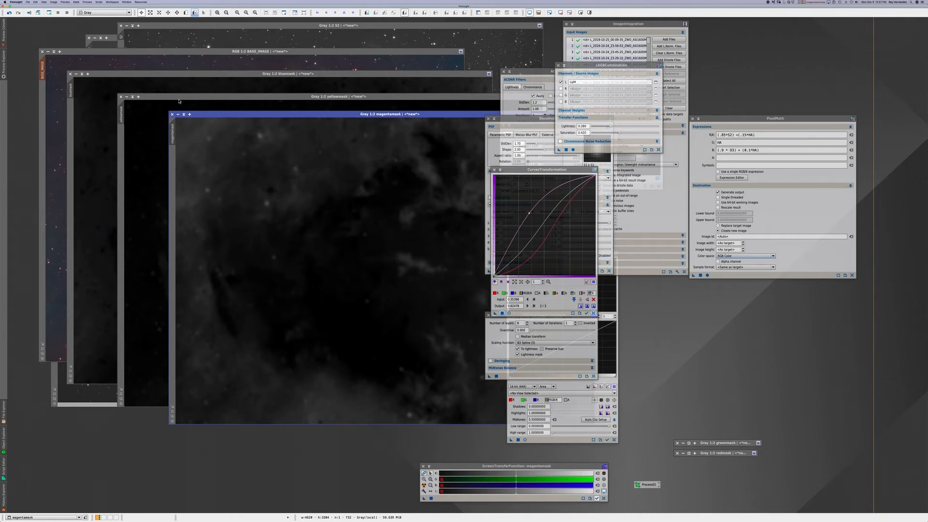
left_click(178, 101)
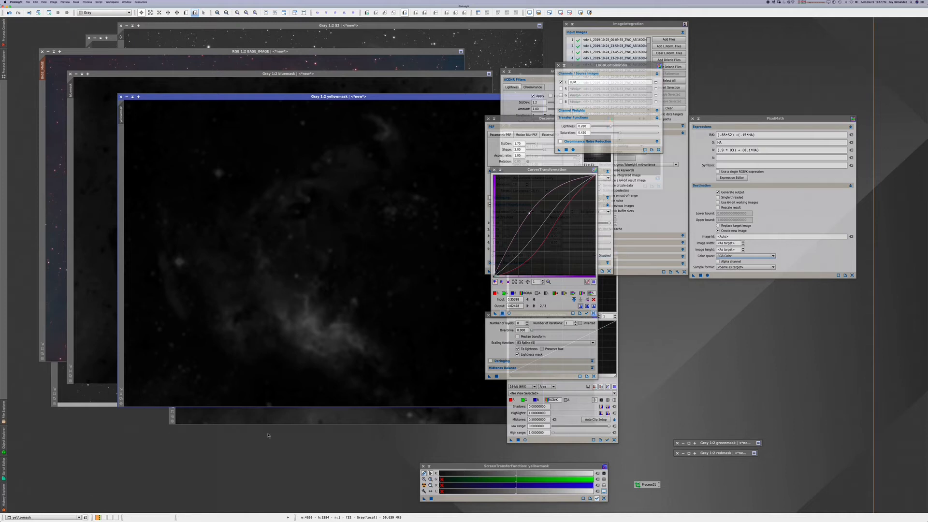
double_click(713, 444)
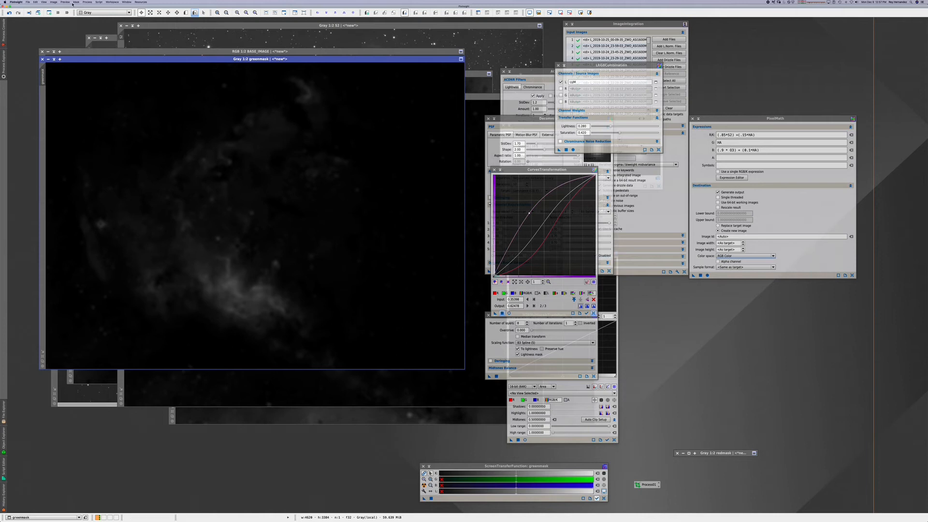
left_click(48, 60)
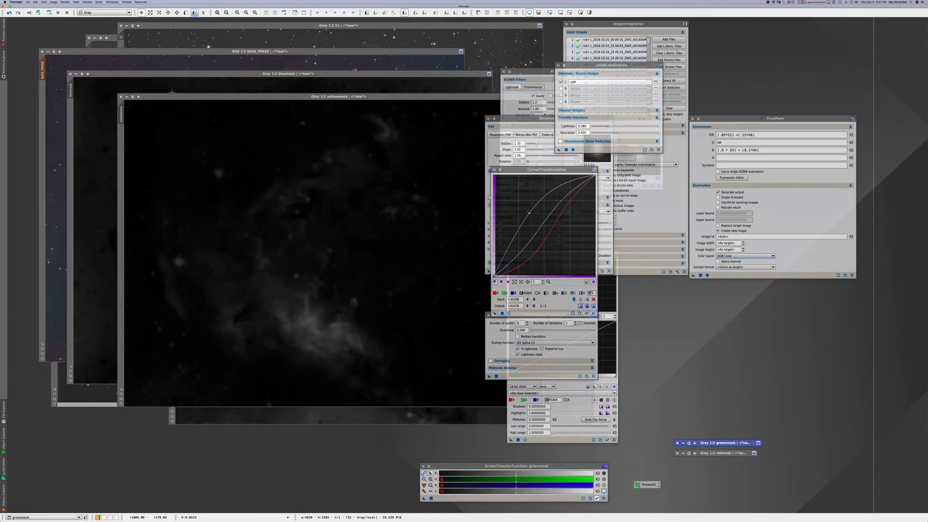
Step: Minimize bluemask and reposition the yellowmask window below the title bar of BASE_IMAGE
left_click_drag(172, 97, 121, 115)
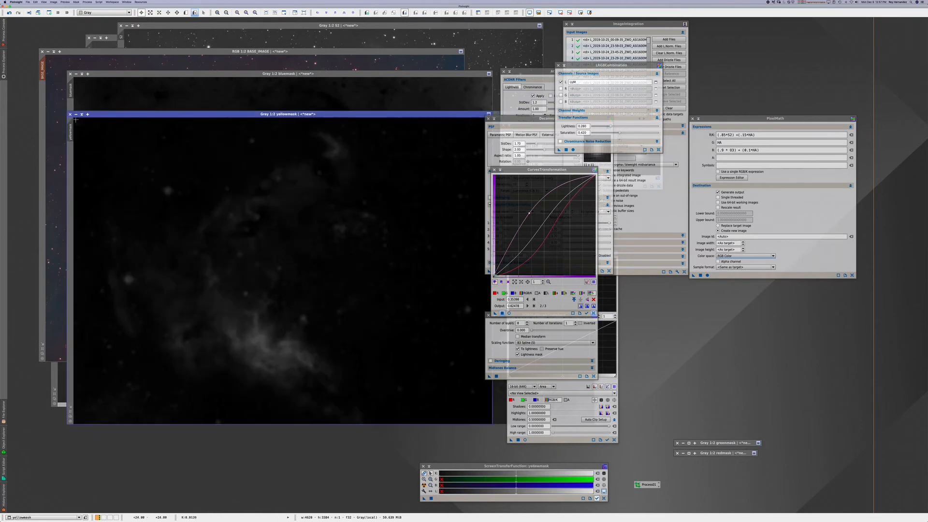
left_click(129, 76)
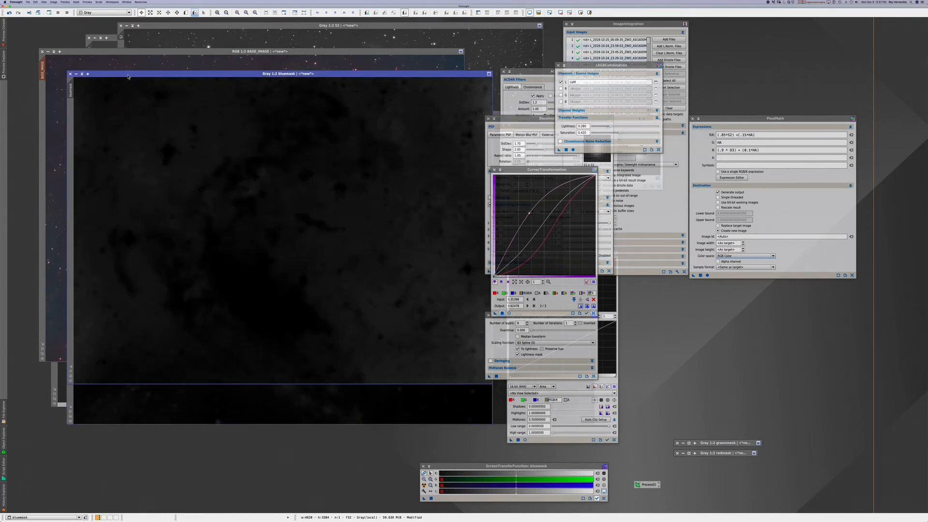
left_click(76, 74)
left_click(209, 72)
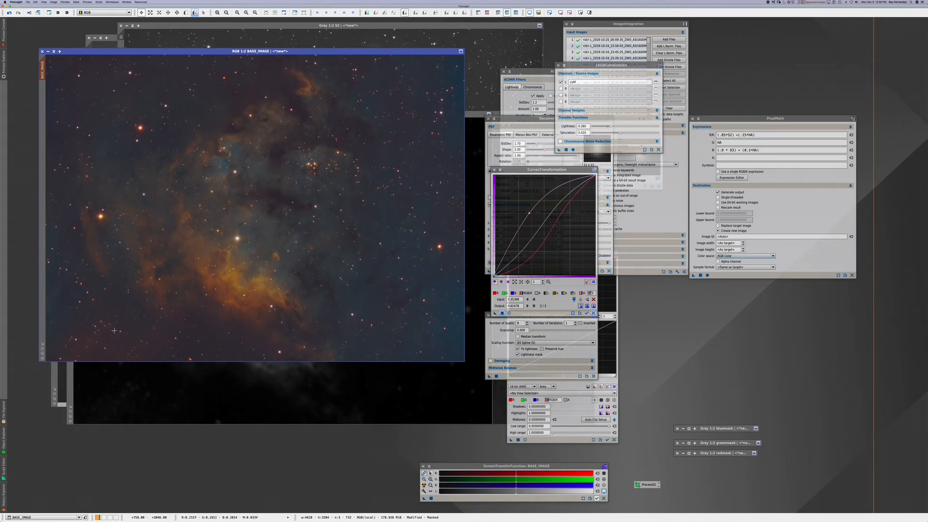
left_click(76, 373)
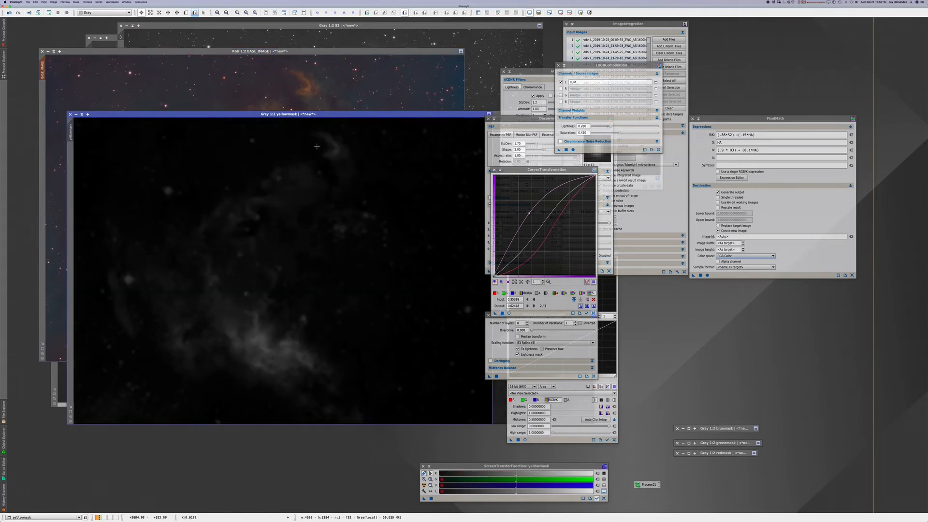
left_click_drag(316, 118, 317, 94)
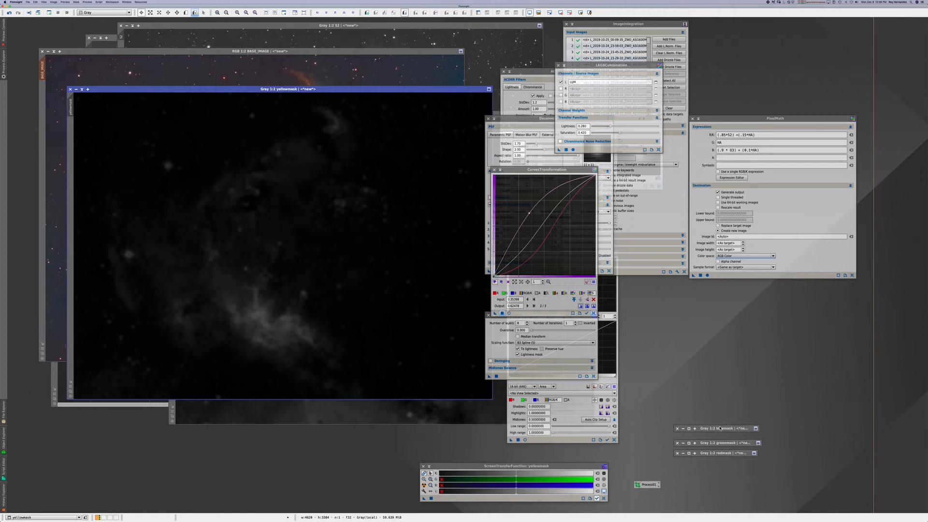
Step: Darken greenmask with a fresh S-shaped RGB/K curve using points at about 0.32/0.16 and 0.62/0.60, and apply it
double_click(724, 442)
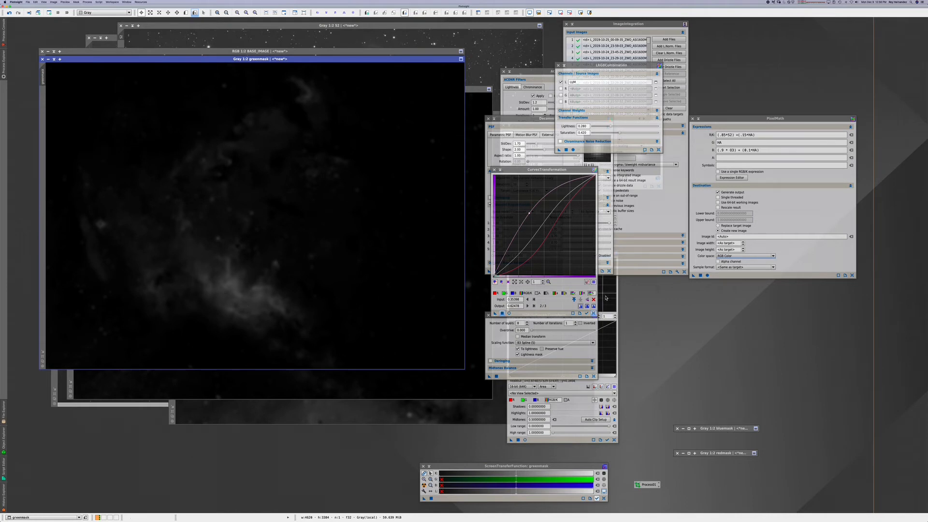
left_click(595, 313)
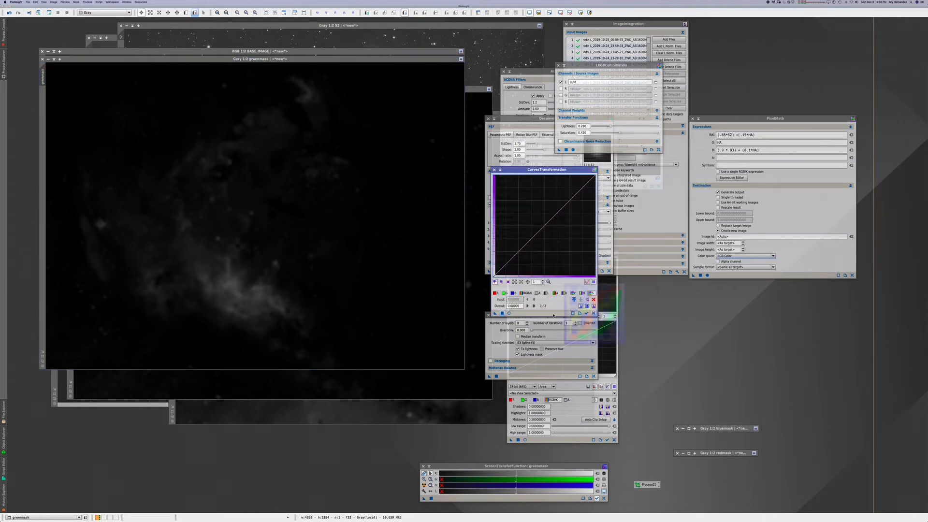
left_click(509, 313)
left_click_drag(525, 245, 529, 263)
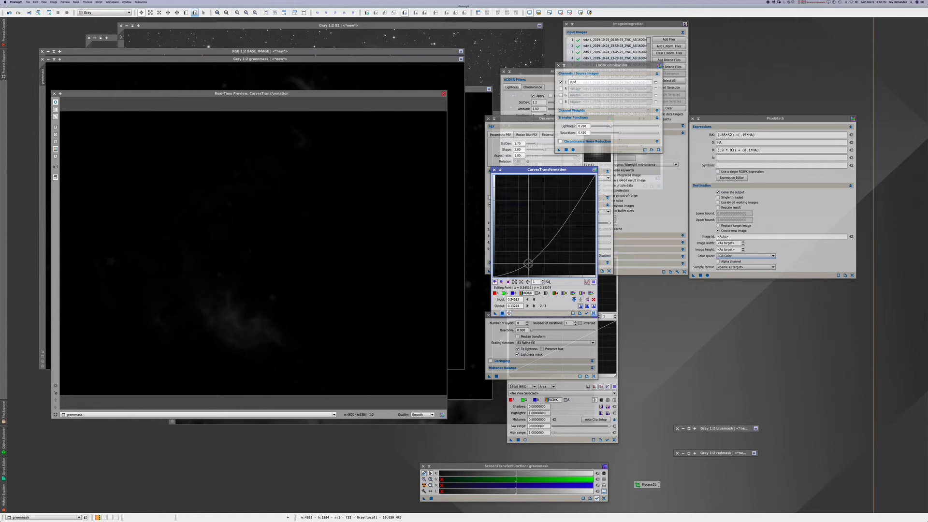
left_click(543, 198)
left_click_drag(543, 199, 557, 216)
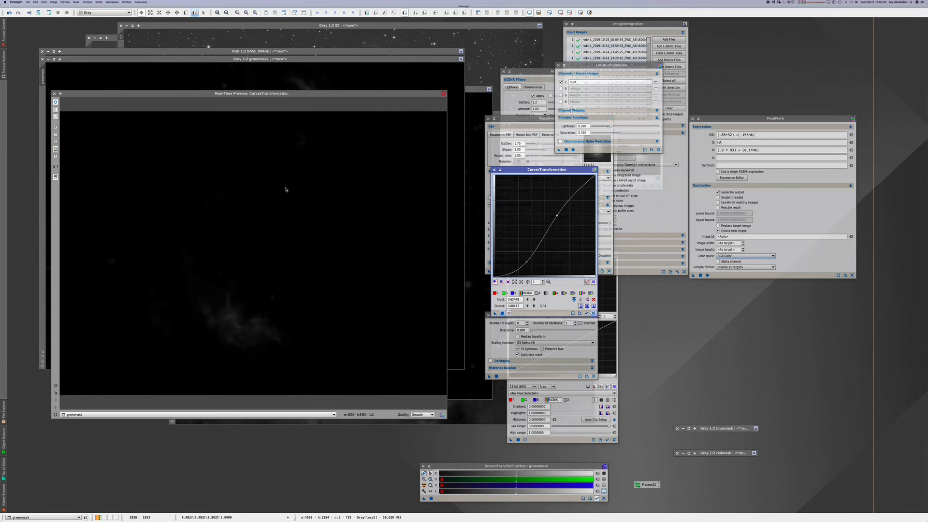
left_click(526, 260)
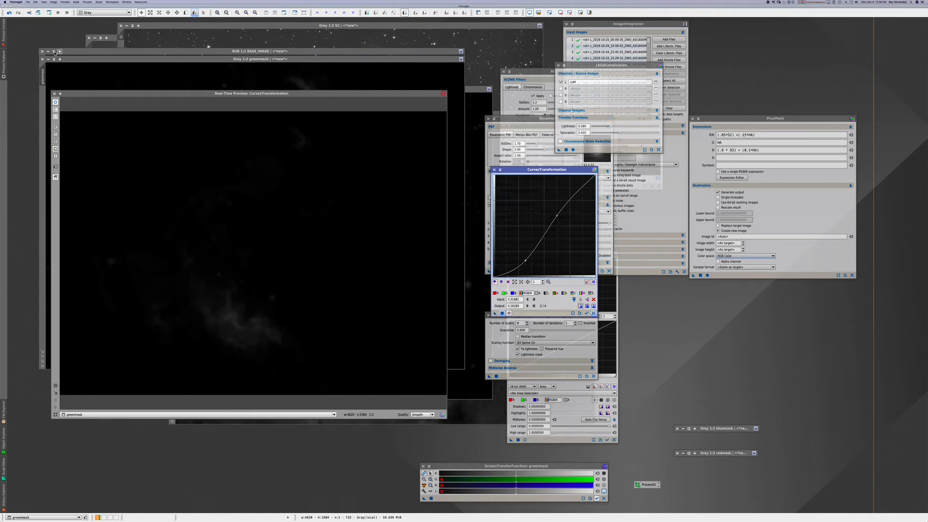
left_click(54, 94)
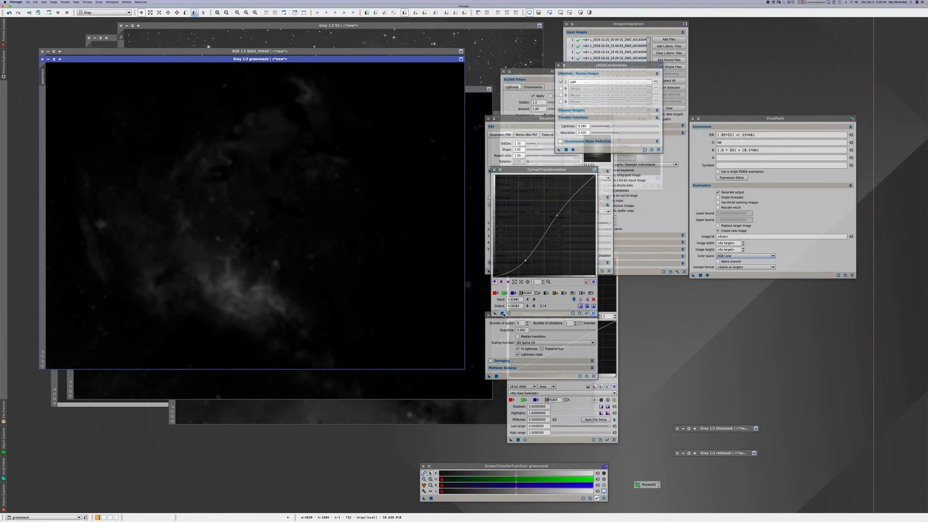
left_click(503, 314)
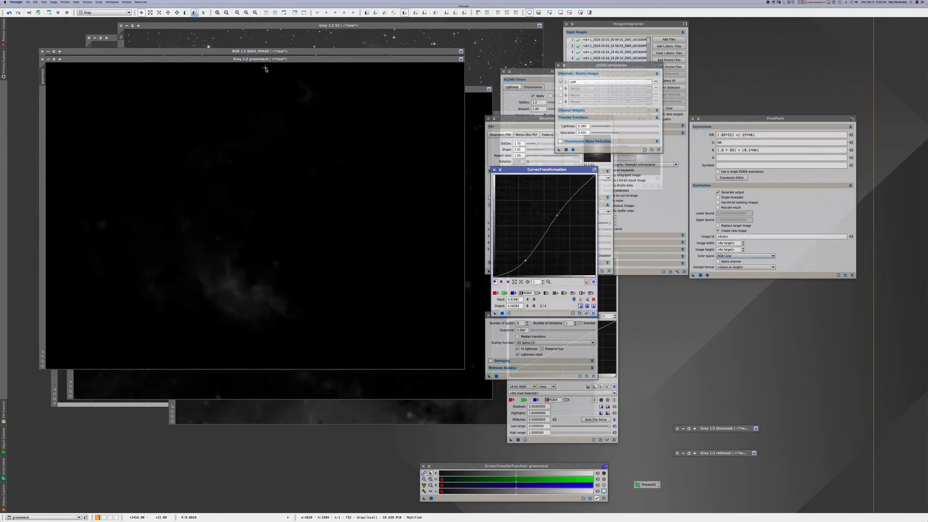
Step: Mask BASE_IMAGE with greenmask, reset all the curves and open the real-time preview on BASE_IMAGE
left_click_drag(261, 65, 331, 106)
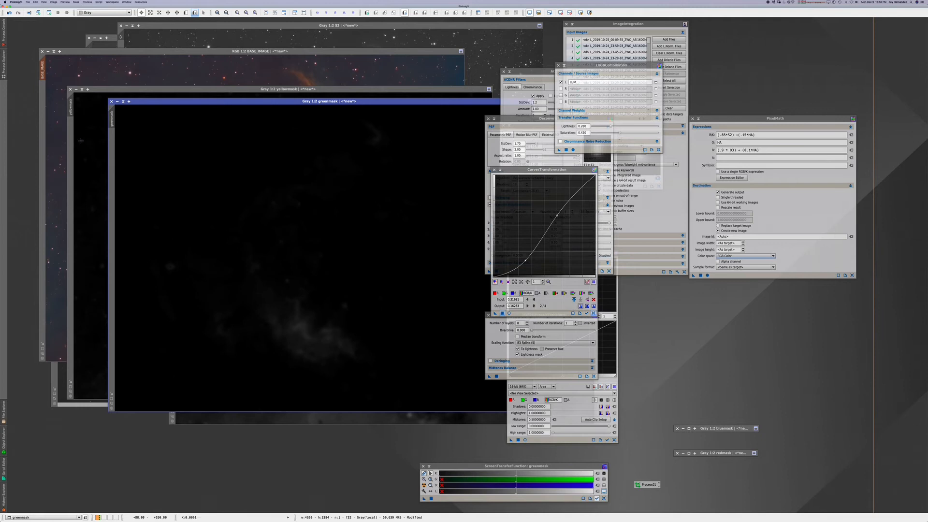
left_click_drag(114, 119, 42, 112)
left_click(127, 57)
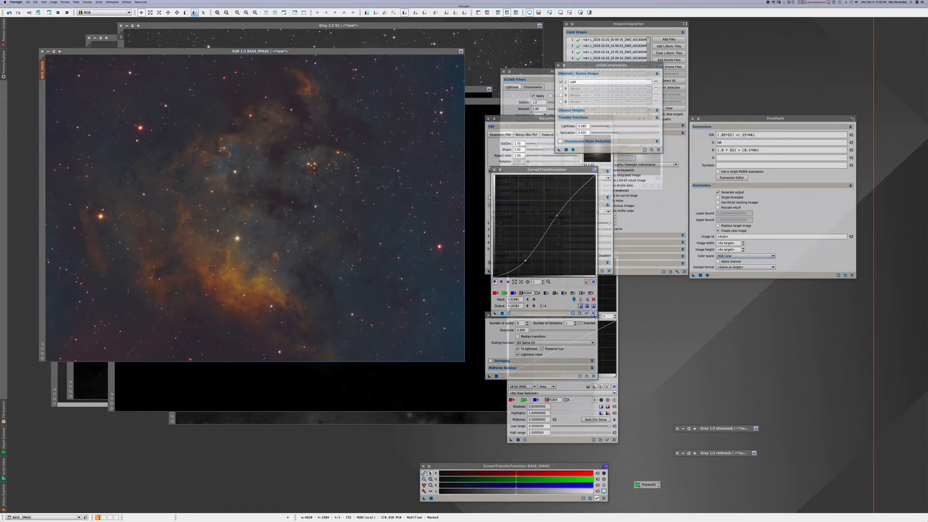
left_click(593, 313)
left_click(509, 313)
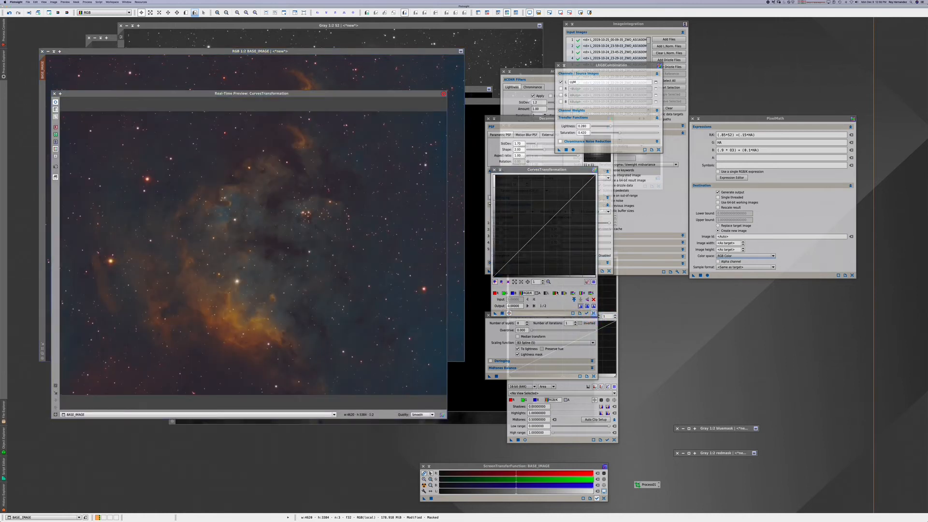
Step: Anchor the CIE a* curve at about 0.29/0.31 and pull down its upper part, and raise the red curve to about 0.45 at input 0.23
left_click(525, 241)
mouse_move(525, 240)
left_mouse_down()
mouse_move(531, 255)
mouse_move(507, 225)
mouse_move(523, 245)
left_mouse_up()
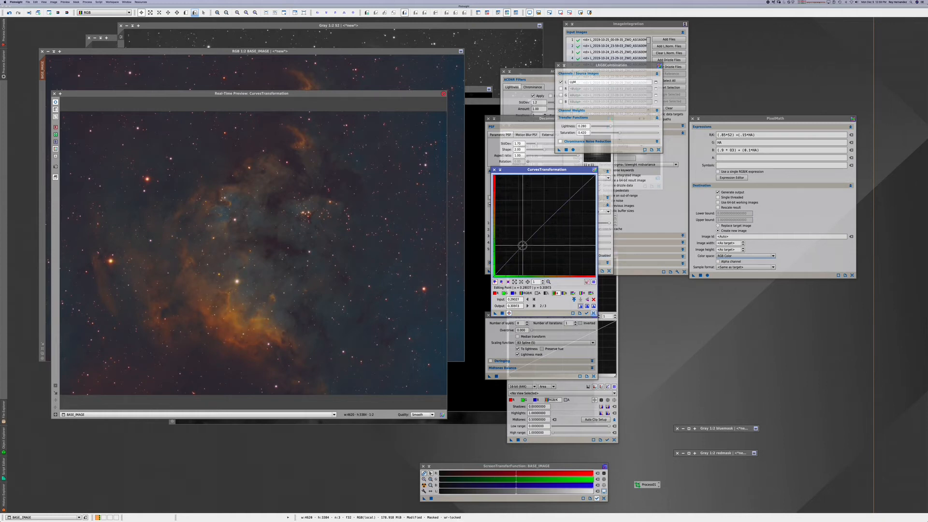
left_click_drag(557, 213, 574, 222)
left_click(497, 294)
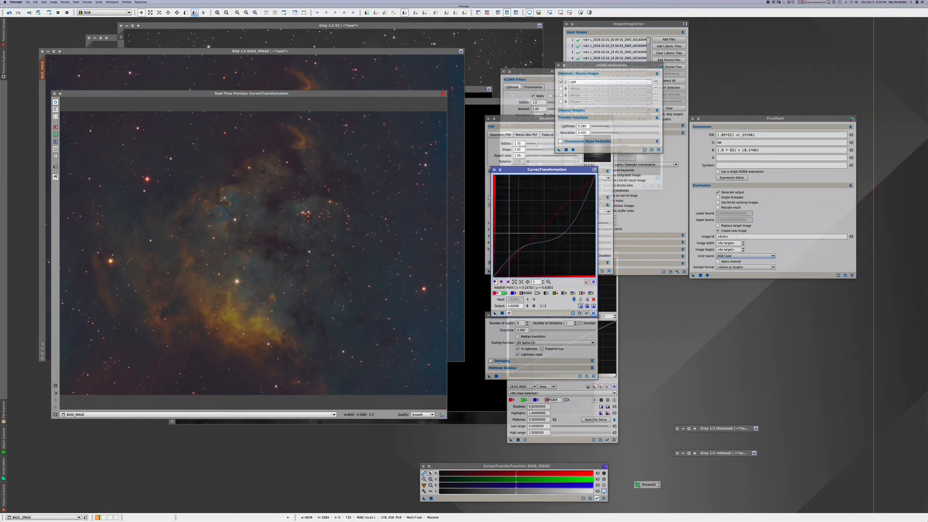
mouse_move(514, 233)
left_mouse_down()
mouse_move(503, 218)
mouse_move(516, 231)
left_mouse_up()
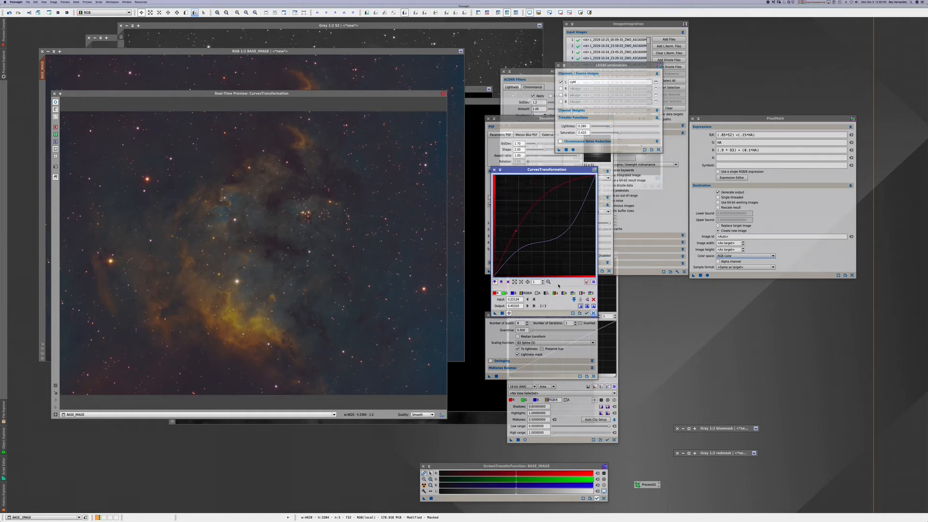
Step: Raise the midtones of the CIE b* curve and slightly adjust the CIE c* curve near its middle
left_click(556, 295)
left_click(564, 294)
left_click(539, 238)
left_click_drag(539, 237, 522, 223)
left_click(574, 293)
left_click(542, 231)
mouse_move(542, 231)
left_mouse_down()
mouse_move(531, 235)
mouse_move(523, 204)
mouse_move(554, 238)
mouse_move(544, 229)
mouse_move(532, 239)
left_mouse_up()
left_click(582, 294)
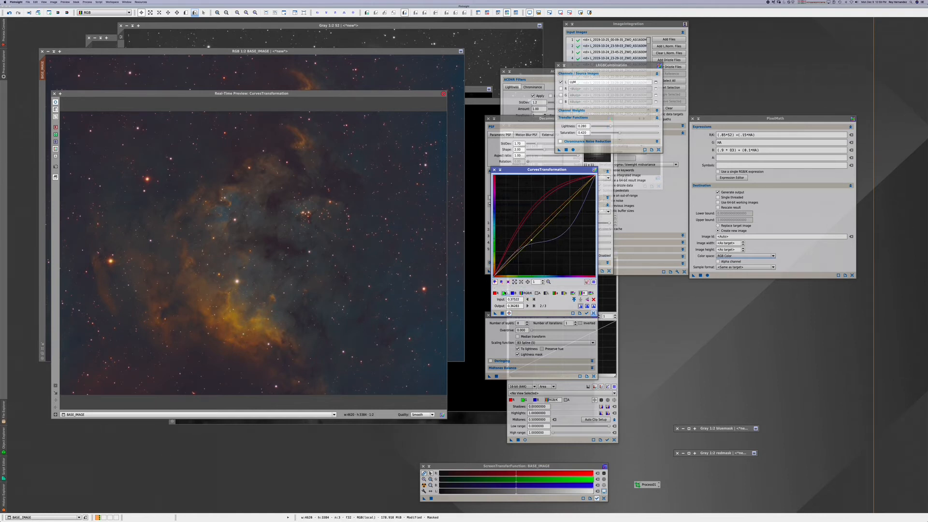
Step: Add another point to the CIE b* curve and move it to about 0.57 at input 0.22
left_click(556, 293)
left_click(565, 293)
left_click(533, 217)
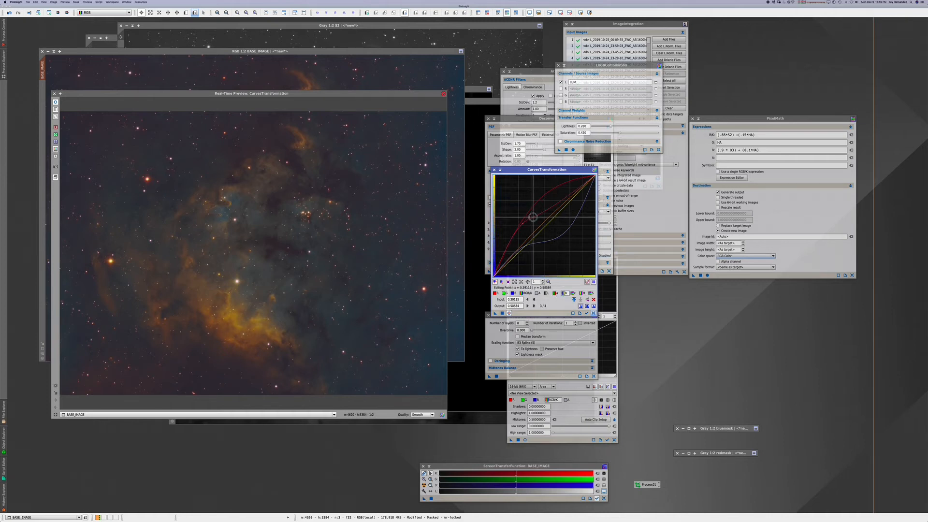
mouse_move(533, 217)
left_mouse_down()
mouse_move(536, 203)
mouse_move(522, 224)
mouse_move(516, 218)
left_mouse_up()
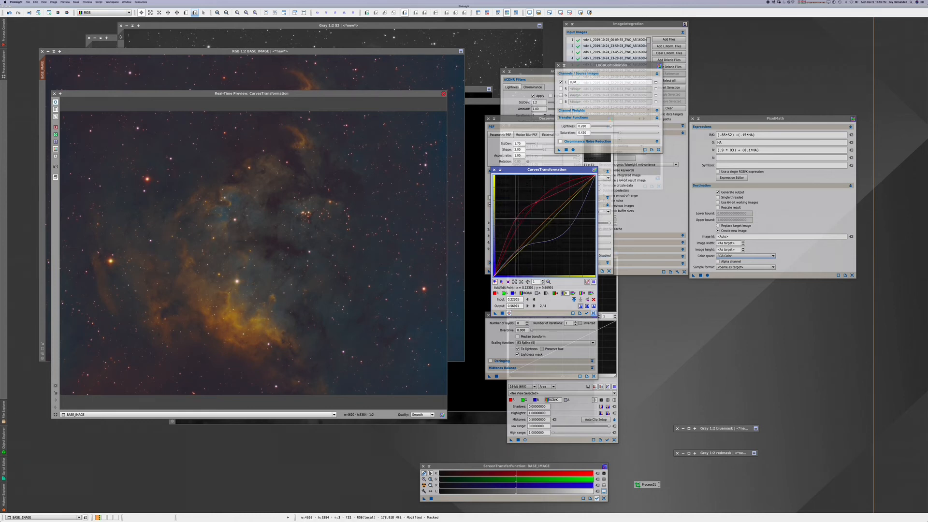
left_click(77, 2)
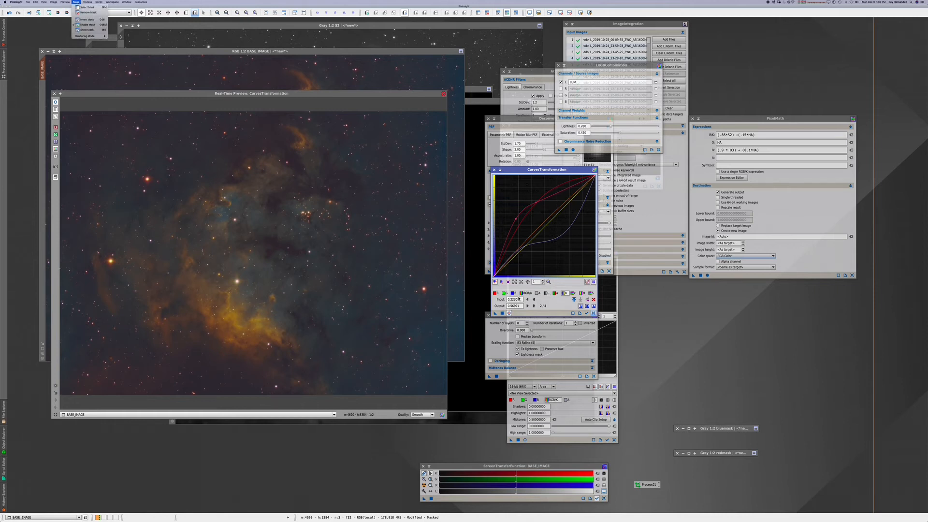
Step: Raise the lightness curve to about 0.56 at input 0.25, close the preview and apply the curves to BASE_IMAGE
left_click(515, 294)
left_click(515, 293)
left_click_drag(526, 242, 520, 220)
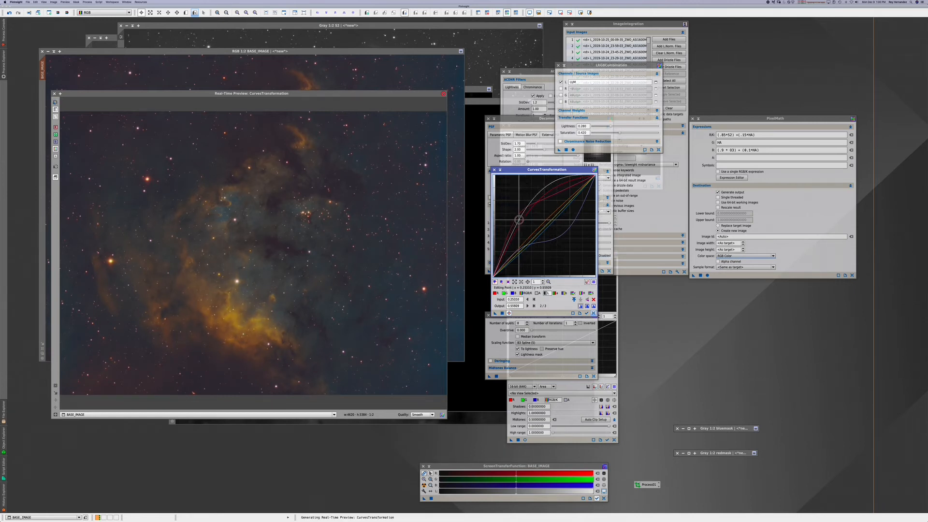
left_click(54, 94)
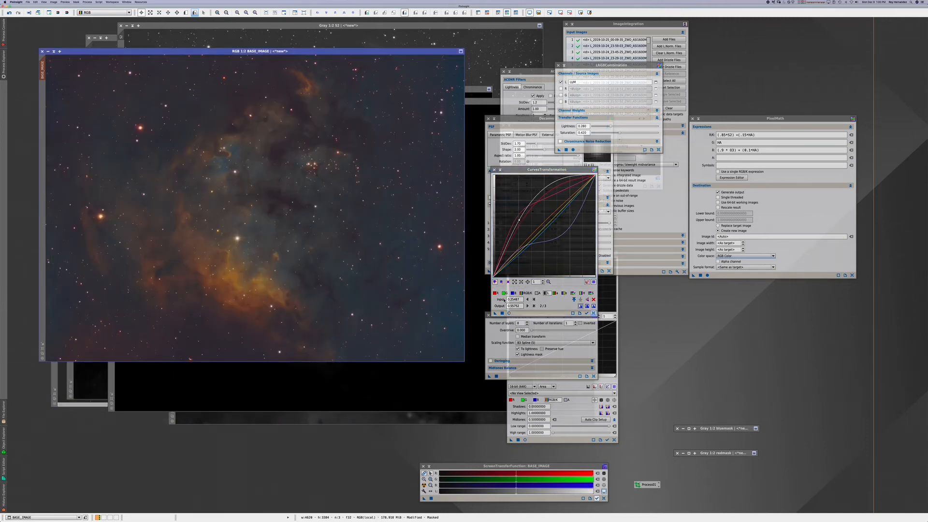
left_click(502, 314)
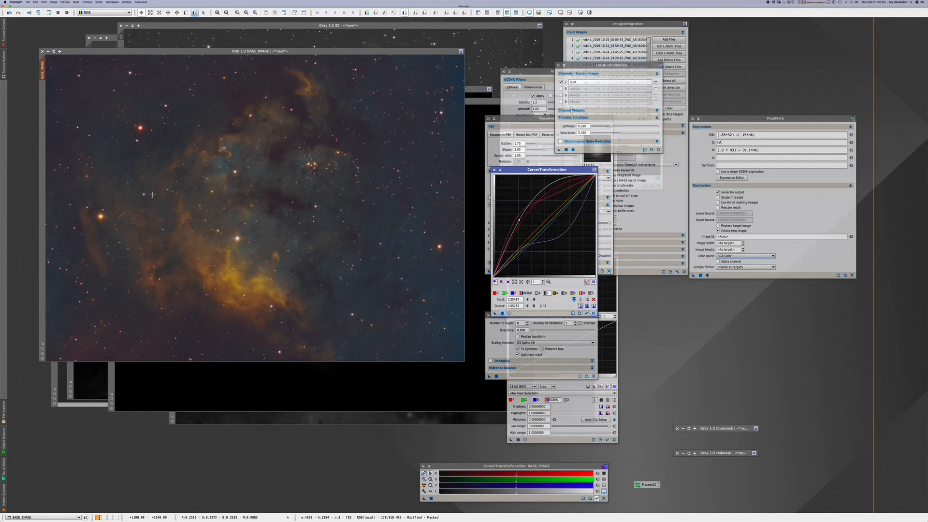
Step: Rearrange the BASE_IMAGE and yellowmask windows so both are reachable, and bring BASE_IMAGE back to the front
left_click_drag(160, 62, 207, 152)
left_click(123, 96)
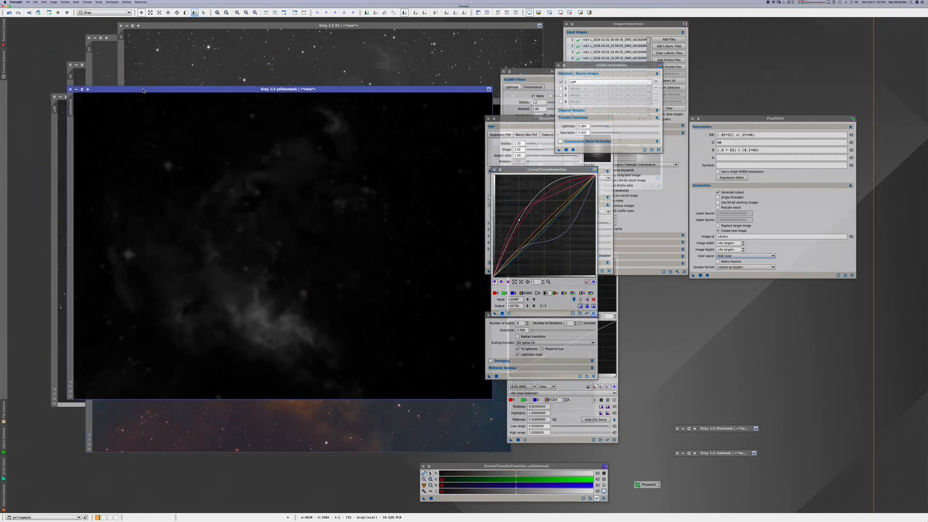
left_click_drag(102, 92, 160, 68)
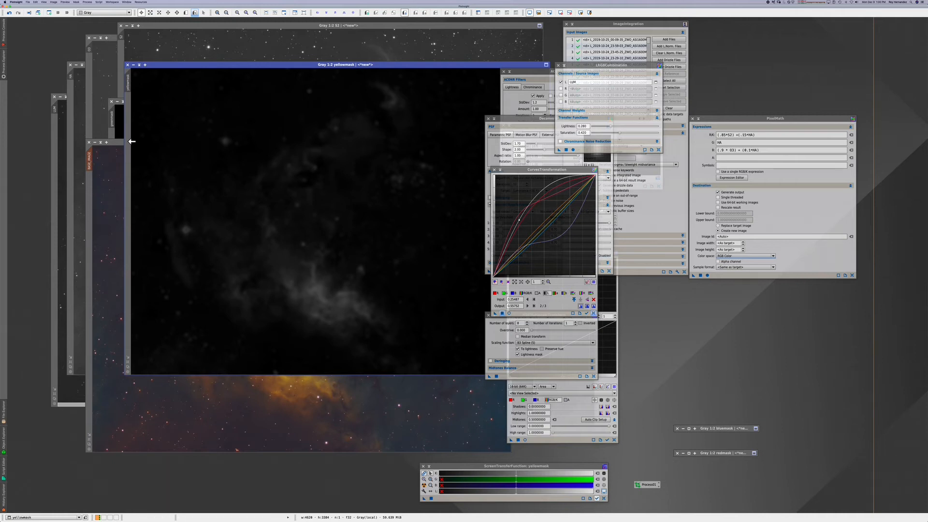
left_click(120, 144)
left_click_drag(287, 143, 234, 88)
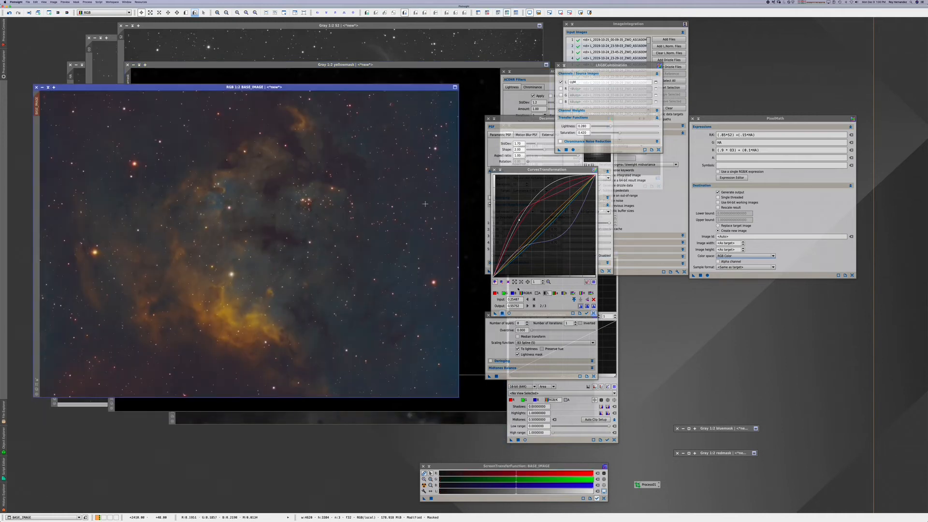
Step: Reset the curves, open the real-time preview and bend the CIE b* curve upward with a low anchor and a raised upper midpoint
left_click(593, 313)
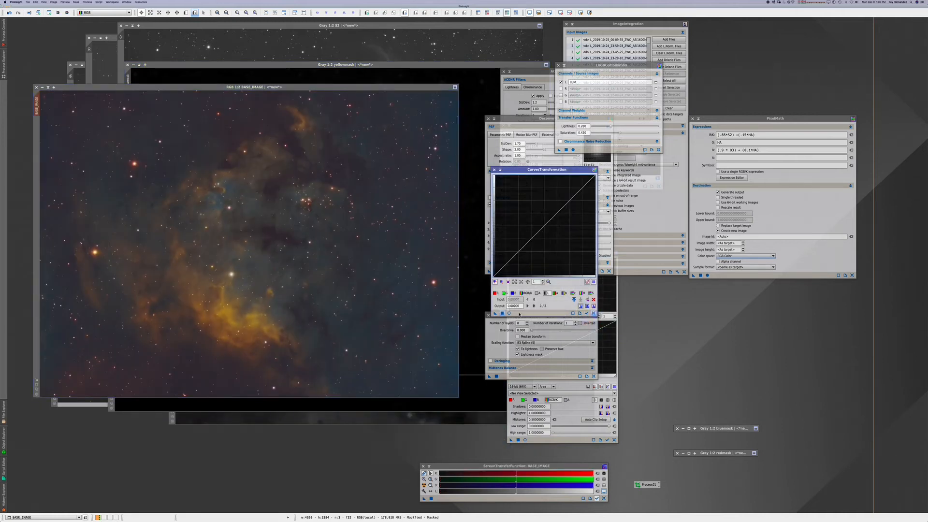
left_click(509, 313)
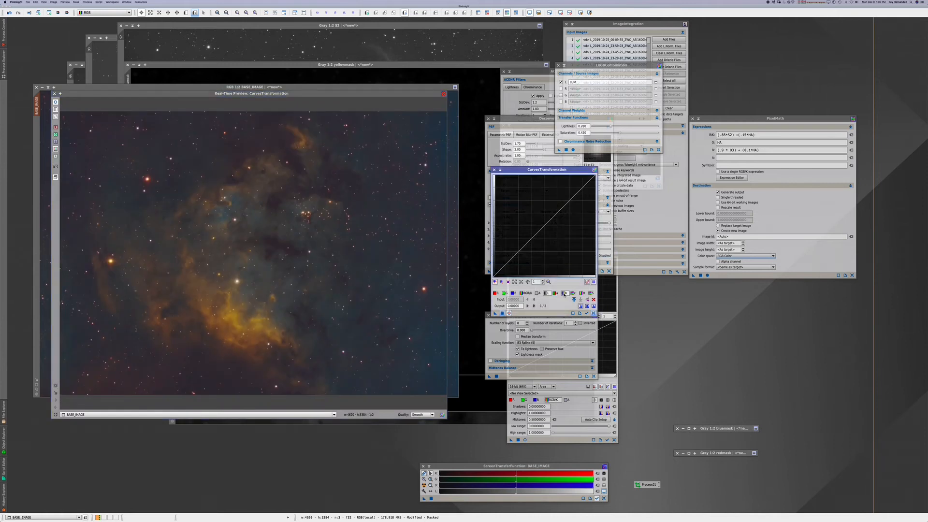
left_click(521, 212)
left_click_drag(512, 204, 520, 250)
left_click_drag(542, 207, 548, 206)
Step: Bend the RGB/K curve into an S with lowered shadows and an upper point at about 0.64/0.69
left_click(525, 293)
left_click_drag(524, 246, 522, 261)
left_click(558, 205)
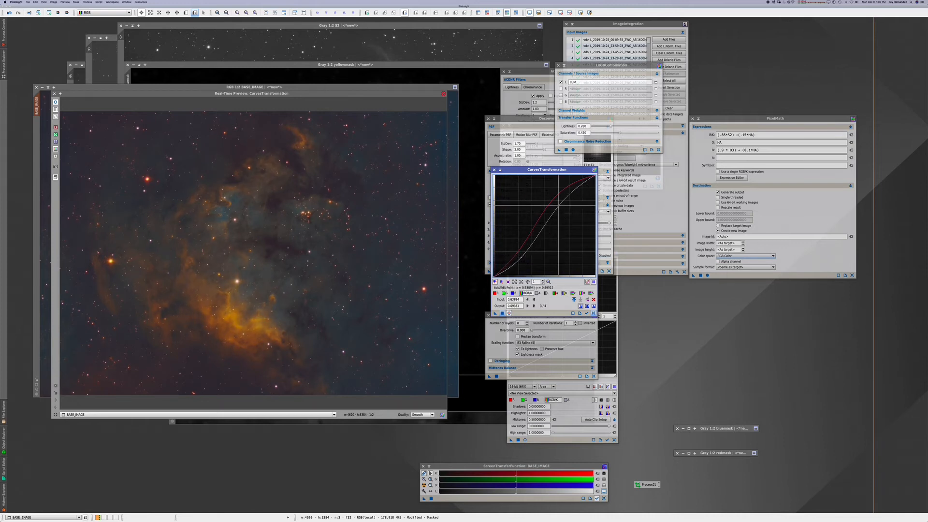
Step: Raise the upper point of the RGB/K curve slightly and adjust the lightness curve
left_click_drag(558, 205, 557, 200)
left_click(547, 293)
mouse_move(531, 236)
left_mouse_down()
mouse_move(535, 221)
mouse_move(526, 241)
left_mouse_up()
Step: Bend the CIE a* curve into an S with a low point at about 0.29/0.25 and a raised upper point at about 0.58/0.74
left_click(557, 293)
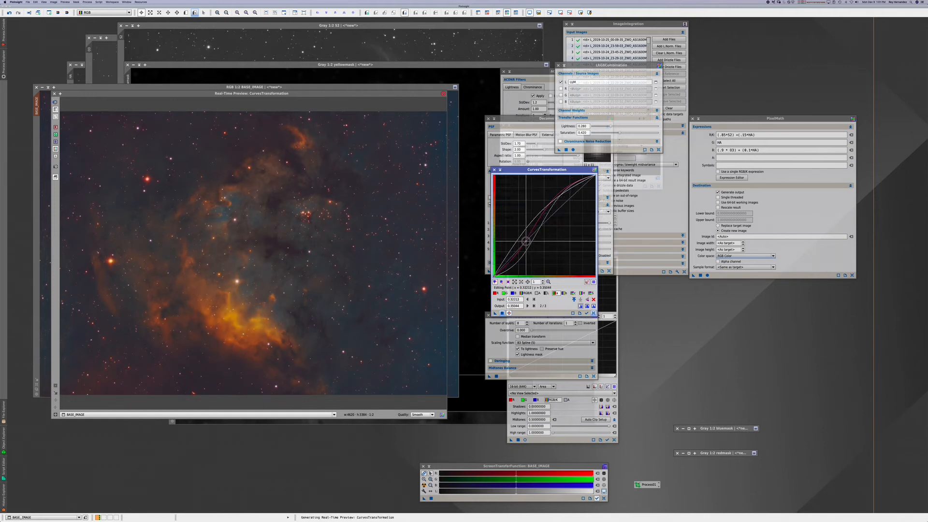
left_click(551, 201)
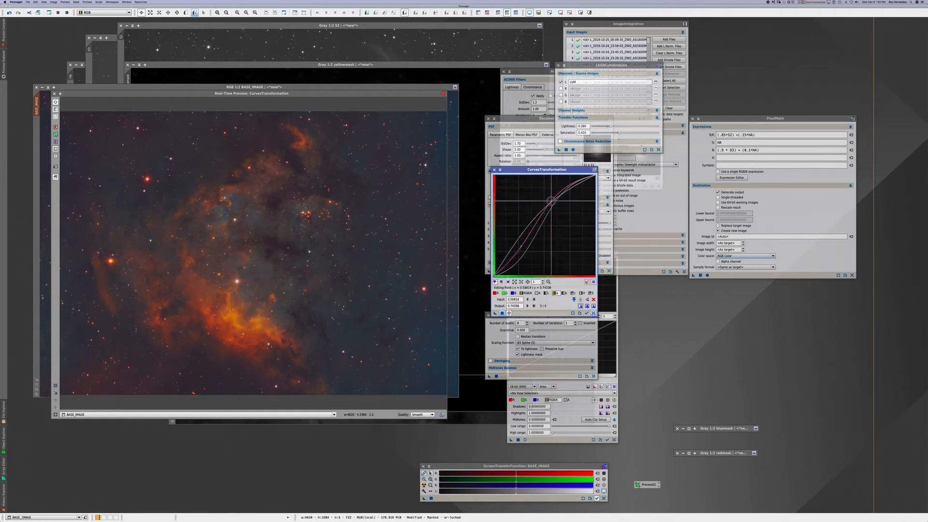
left_click_drag(551, 200, 552, 200)
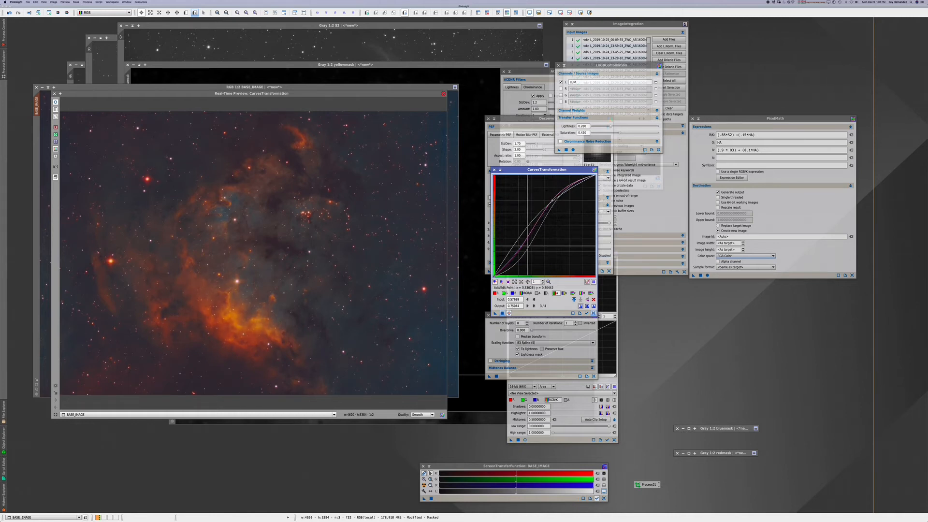
left_click(522, 251)
left_click_drag(523, 251, 523, 251)
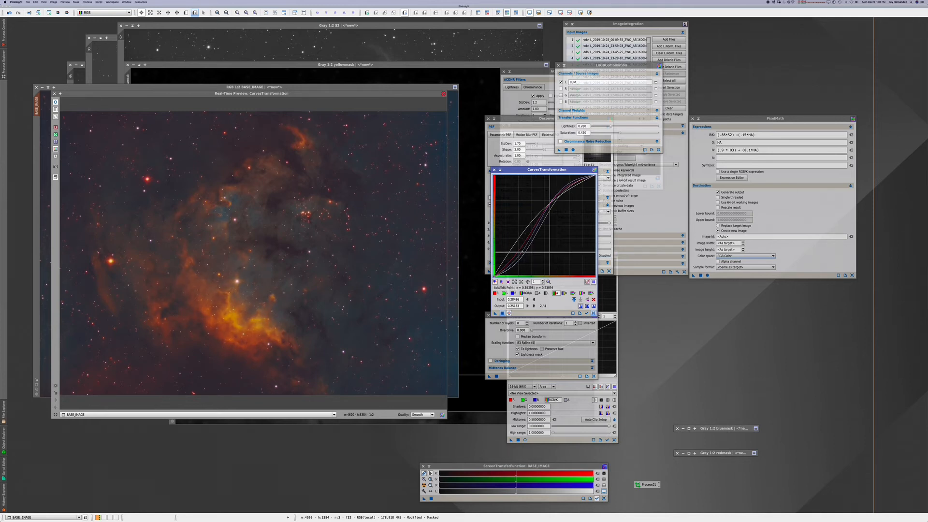
left_click(565, 294)
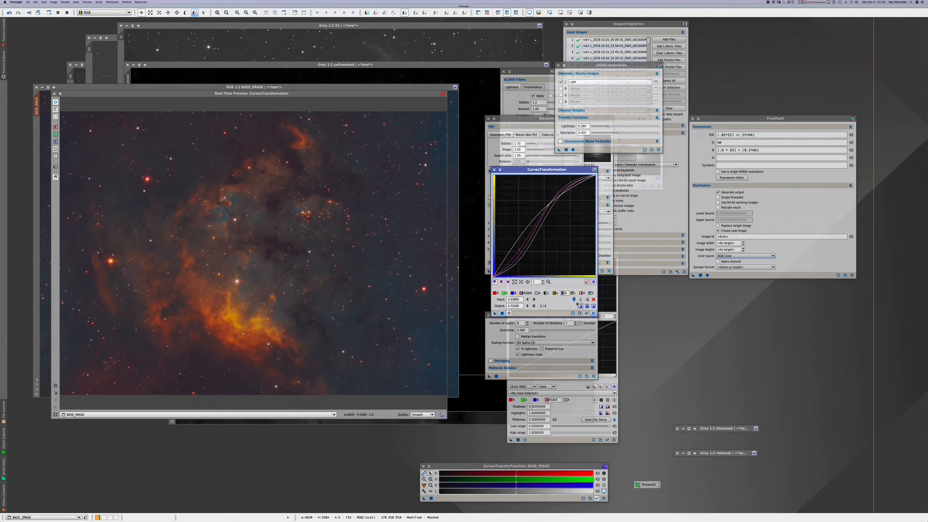
left_click(582, 293)
mouse_move(542, 229)
left_mouse_down()
mouse_move(531, 213)
mouse_move(550, 228)
left_mouse_up()
left_click(594, 300)
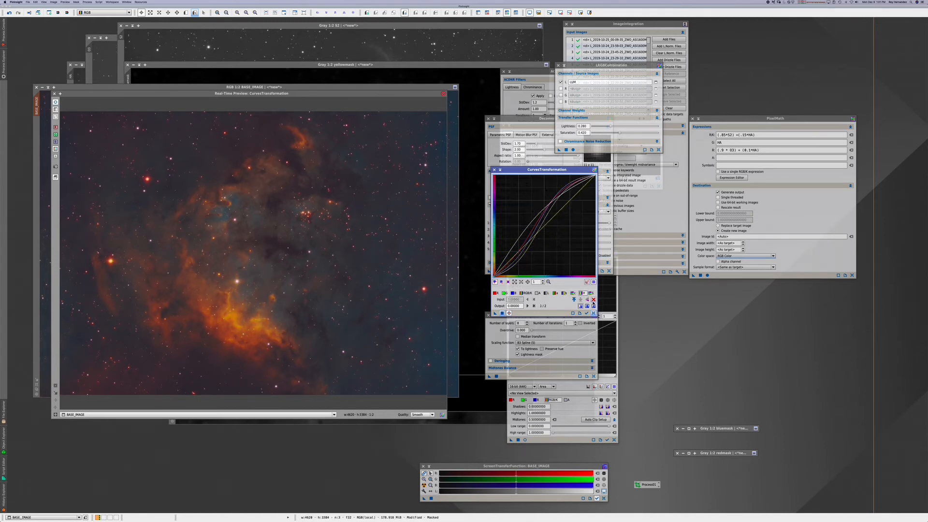
Step: Lower the saturation curve with a point at about 0.67/0.41
left_click(591, 293)
left_click(557, 238)
mouse_move(557, 237)
left_mouse_down()
mouse_move(551, 231)
mouse_move(562, 235)
left_mouse_up()
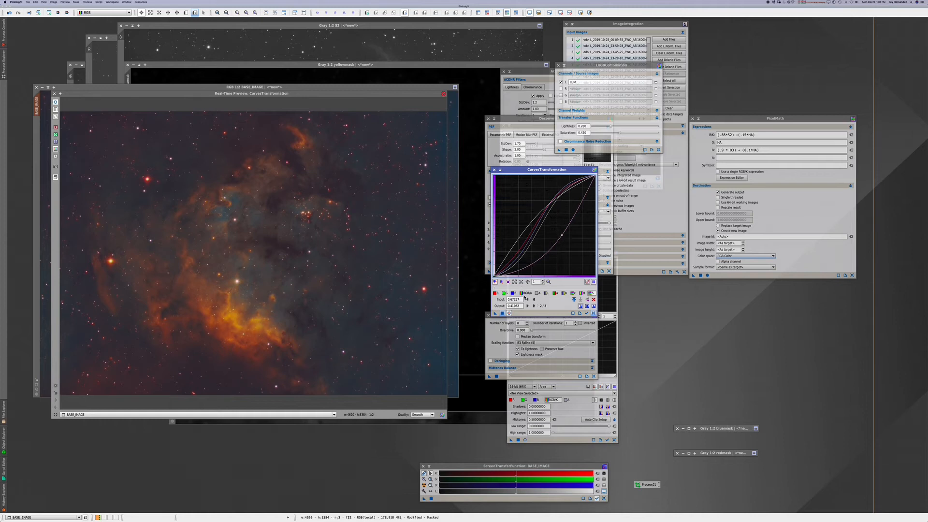
Step: Bend the blue curve downward with a low point at about 0.34/0.27 and a lowered upper point
left_click(512, 293)
left_click(526, 202)
left_click_drag(526, 202, 528, 250)
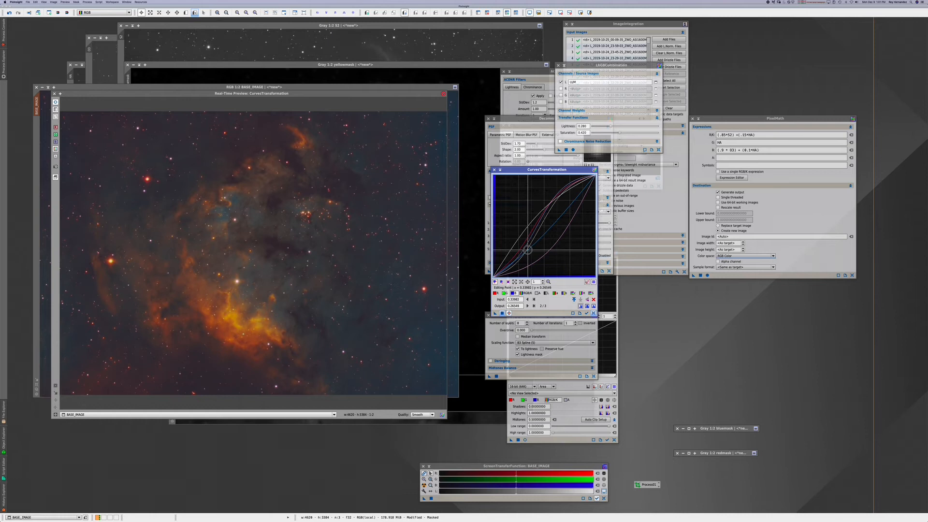
left_click(566, 210)
mouse_move(566, 211)
left_mouse_down()
mouse_move(574, 224)
mouse_move(570, 217)
mouse_move(530, 236)
mouse_move(536, 252)
mouse_move(552, 204)
mouse_move(562, 214)
left_mouse_up()
Step: Reset the green curve and bend the red curve with a midtone anchor and a lowered upper point at about 0.69/0.55
left_click(505, 293)
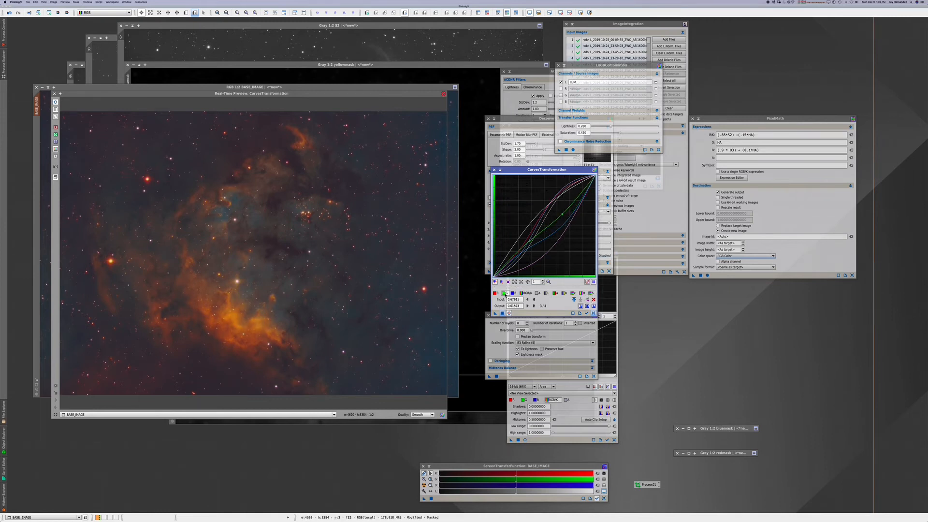
left_click(593, 299)
left_click(496, 294)
left_click(532, 221)
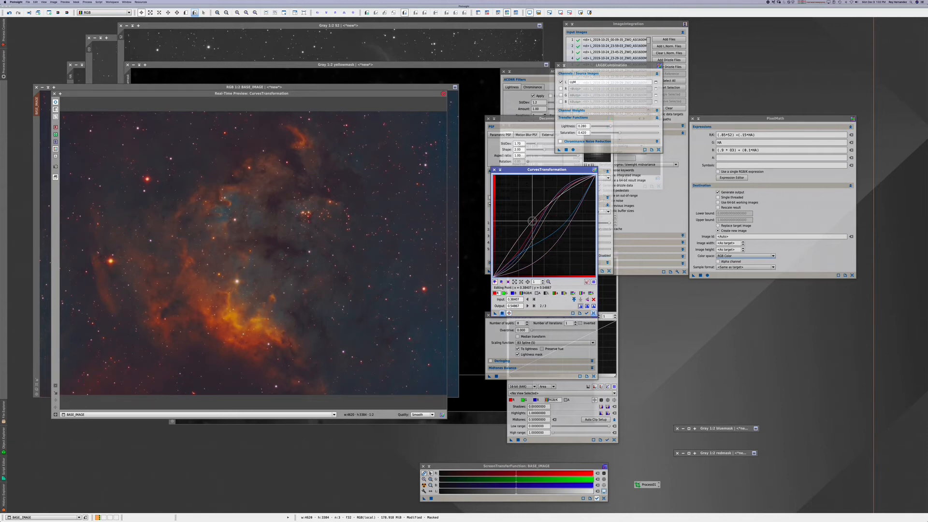
mouse_move(532, 221)
left_mouse_down()
mouse_move(543, 235)
mouse_move(530, 228)
mouse_move(535, 235)
left_mouse_up()
left_click(544, 202)
left_click_drag(544, 202, 564, 221)
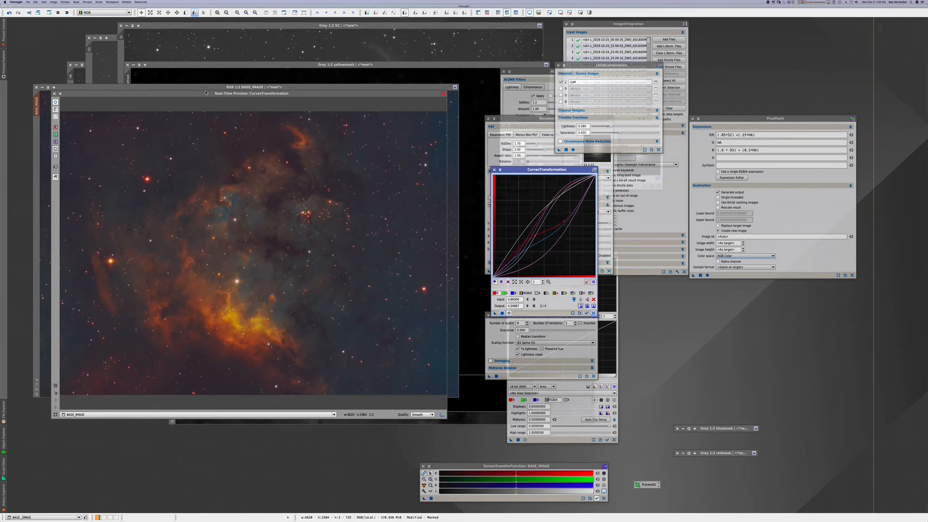
Step: Close the real-time preview, apply the curves to BASE_IMAGE and reposition its window
left_click(54, 94)
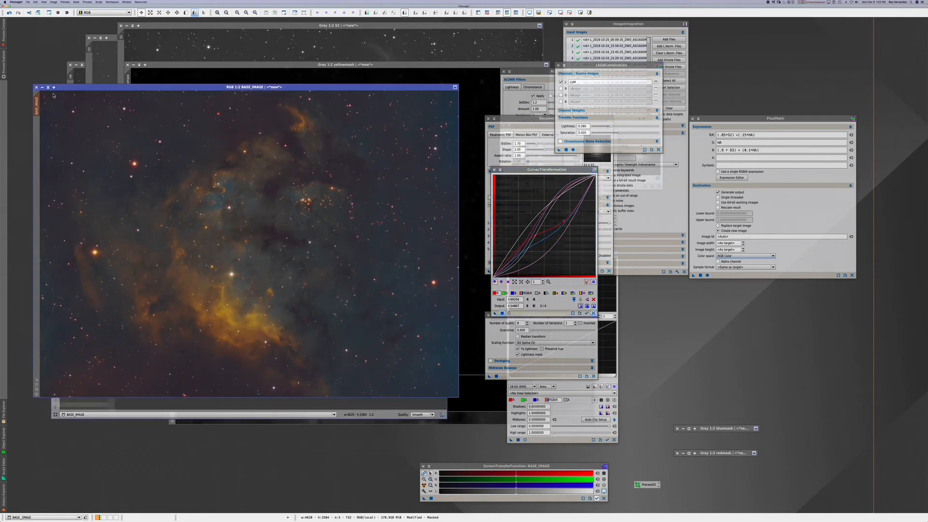
left_click(502, 313)
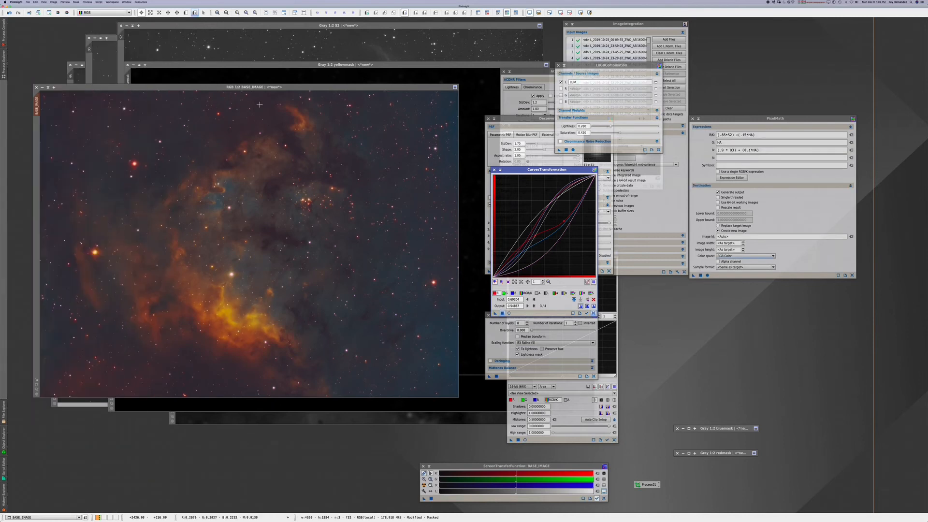
left_click_drag(241, 91, 244, 66)
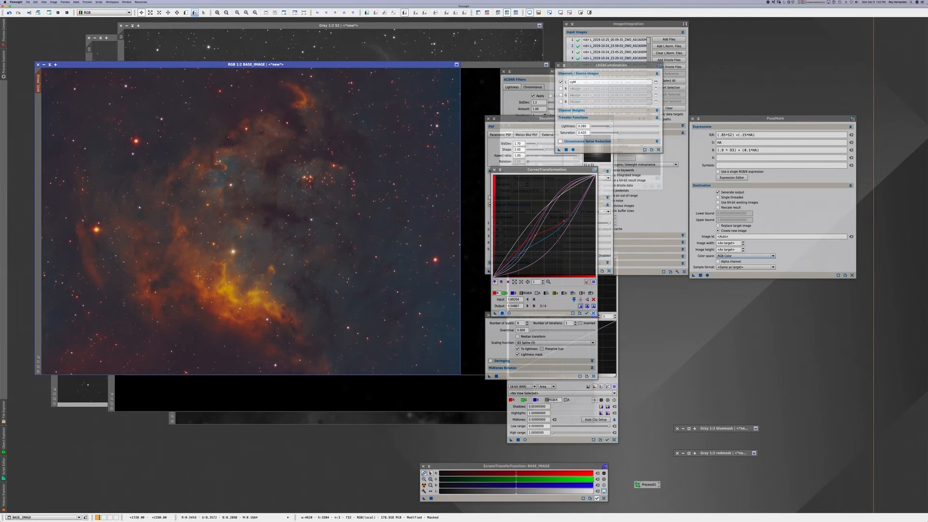
Step: Bring up bluemask, move it clear of BASE_IMAGE and assign it as the mask of BASE_IMAGE
left_click(70, 517)
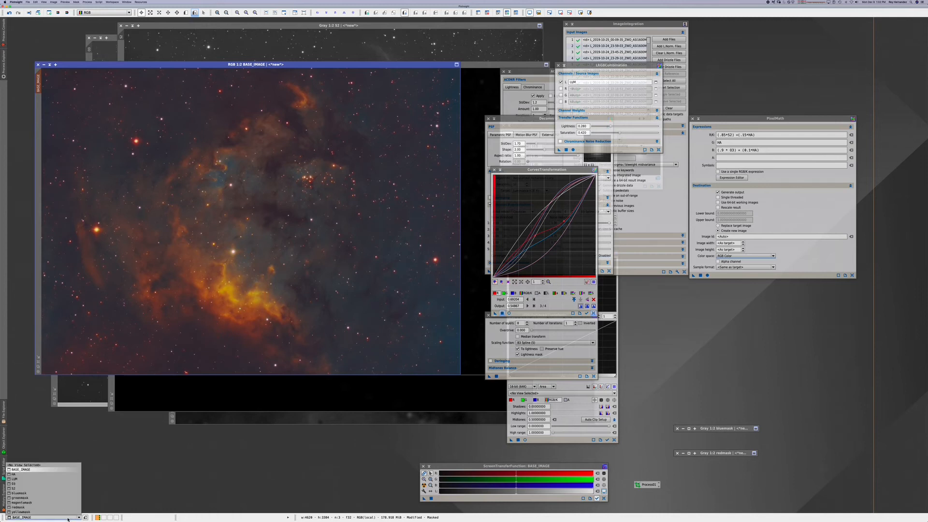
left_click(33, 493)
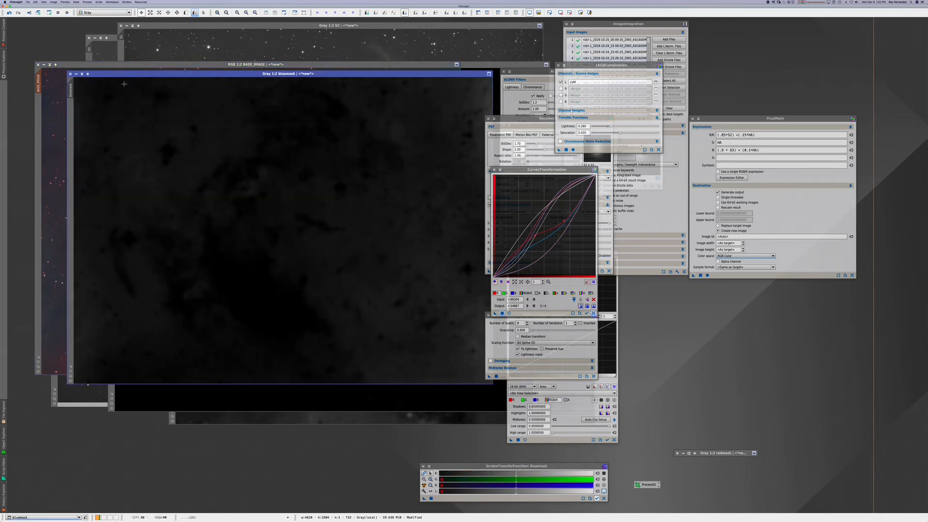
left_click_drag(115, 78, 199, 165)
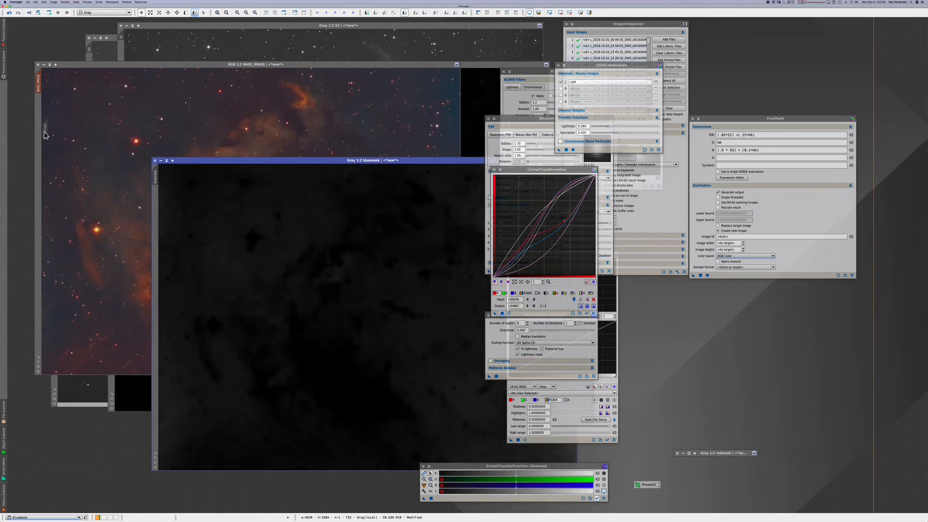
left_click(161, 64)
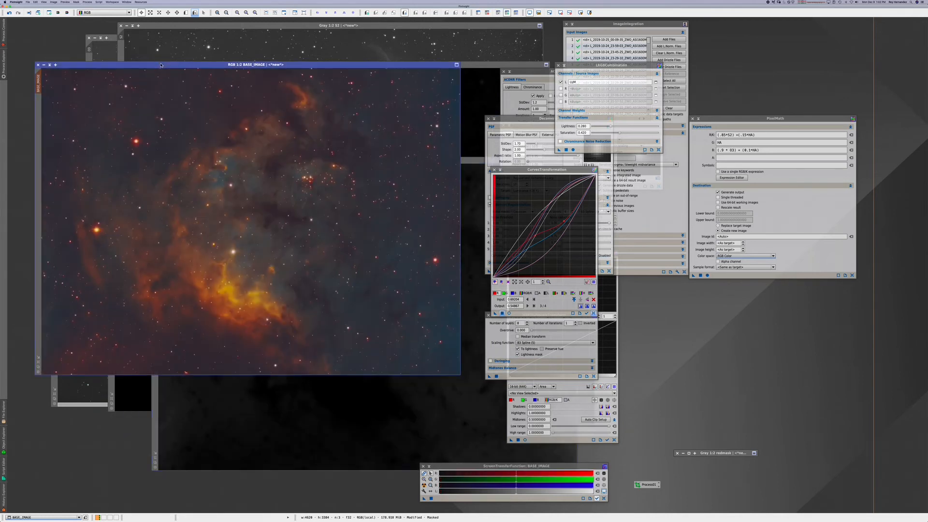
Step: Reset all curves, open the real-time preview and switch to the CIE b* curve
left_click(594, 313)
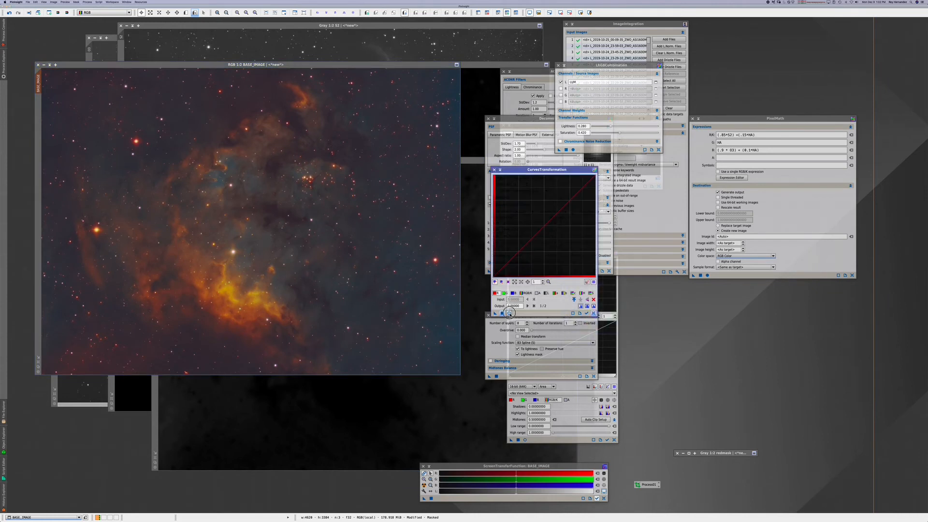
left_click(509, 313)
left_click(563, 294)
left_click(530, 228)
mouse_move(530, 229)
left_mouse_down()
mouse_move(518, 218)
mouse_move(533, 235)
left_mouse_up()
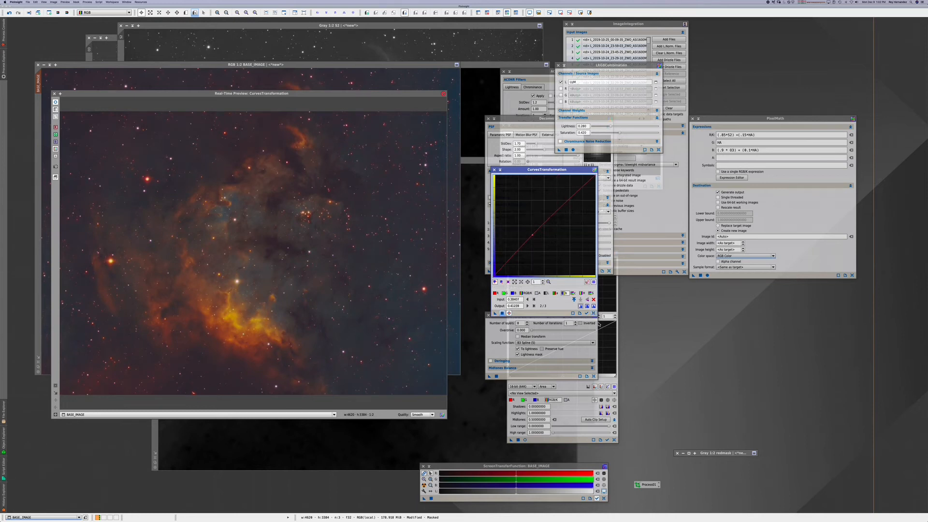
left_click(594, 300)
left_click(75, 2)
left_click(133, 100)
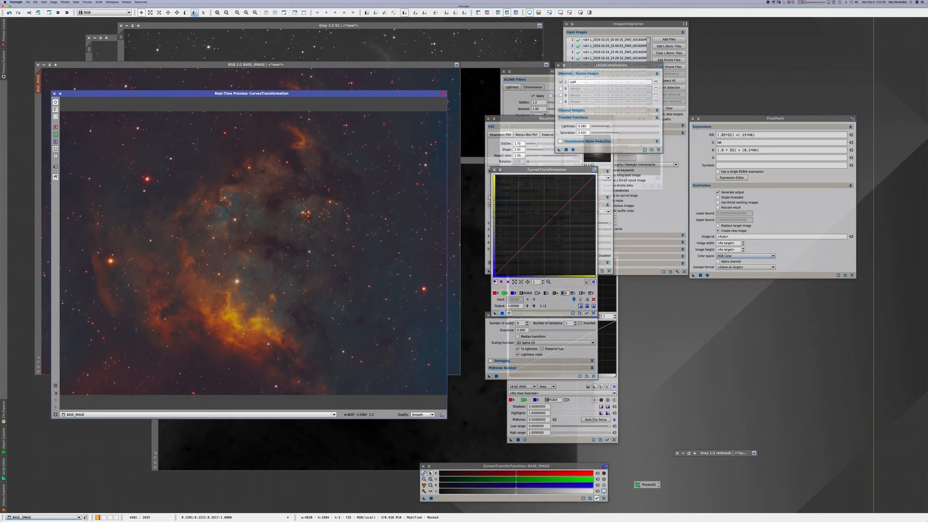
left_click_drag(517, 204, 527, 218)
left_click(547, 250)
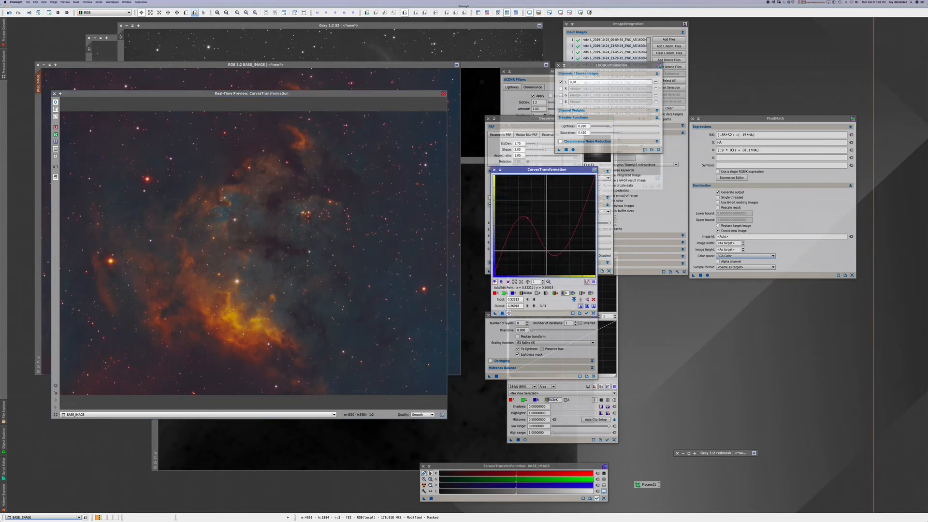
left_click(594, 300)
Step: Bend the CIE b* curve with an anchored low point and lowered upper midtones
left_click_drag(547, 257, 531, 247)
left_click_drag(567, 215, 526, 245)
left_click(528, 294)
left_click_drag(525, 244, 542, 234)
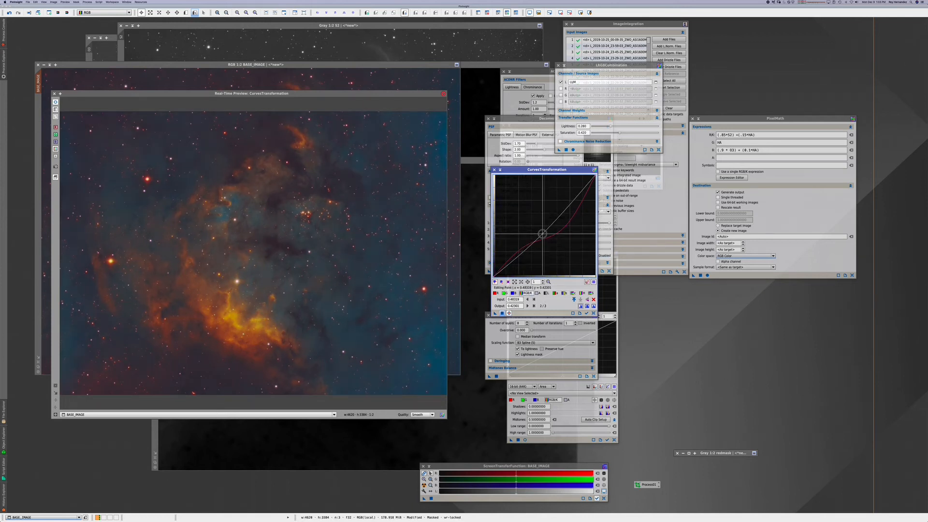
left_click(593, 300)
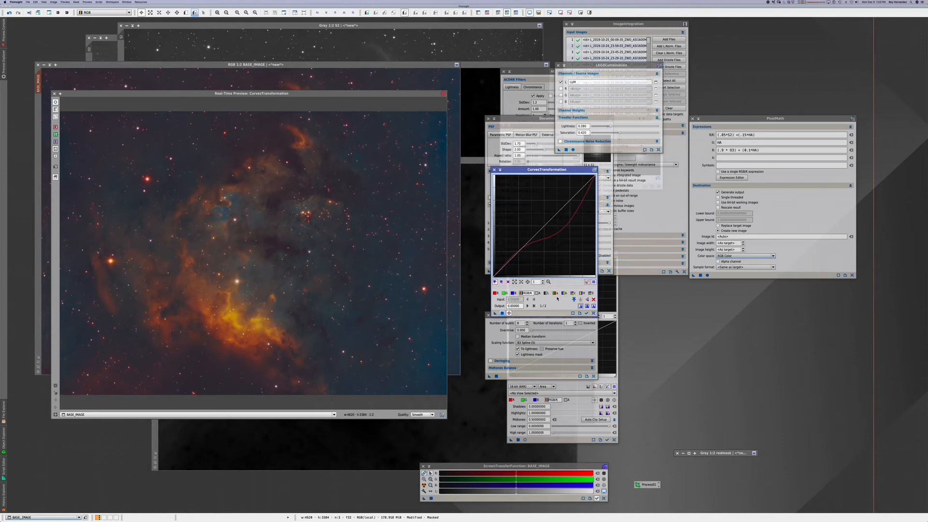
Step: Darken the lightness curve slightly with one lowered point in the shadows and another in the upper midtones
left_click(547, 294)
left_click(527, 243)
mouse_move(526, 243)
left_mouse_down()
mouse_move(527, 226)
mouse_move(544, 250)
mouse_move(533, 251)
left_mouse_up()
left_click(556, 203)
left_click_drag(555, 204, 566, 213)
Step: Lower the green curve's upper point to about 0.72/0.55 and raise the saturation curve to about 0.35/0.56
left_click(505, 293)
left_click(526, 213)
left_click_drag(525, 213, 568, 221)
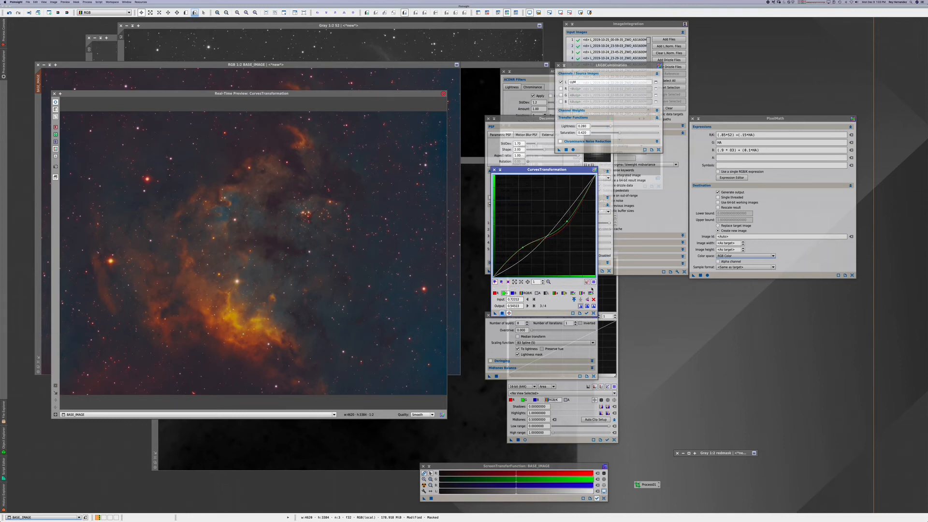
left_click(591, 293)
left_click_drag(527, 219, 527, 220)
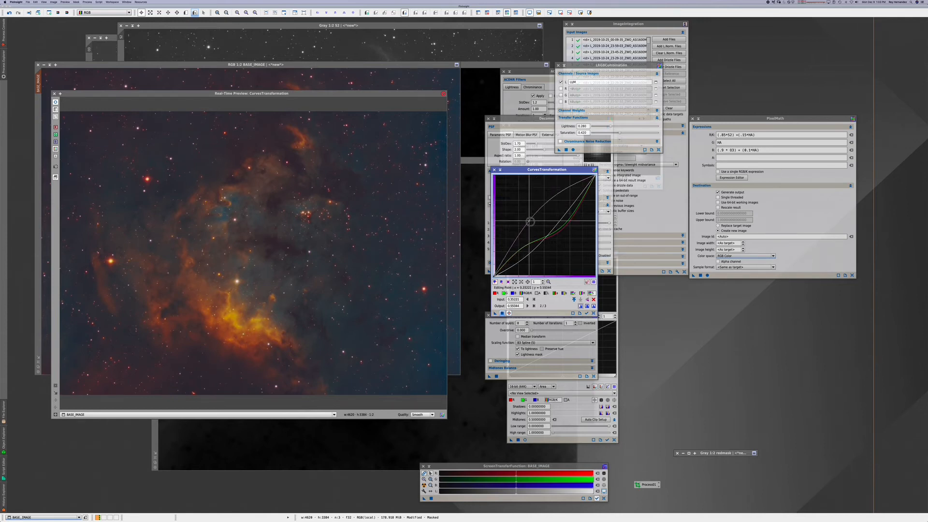
Step: Lower the CIE b* curve's low point to about 0.37/0.25, close the preview and apply the curves to BASE_IMAGE
left_click(564, 293)
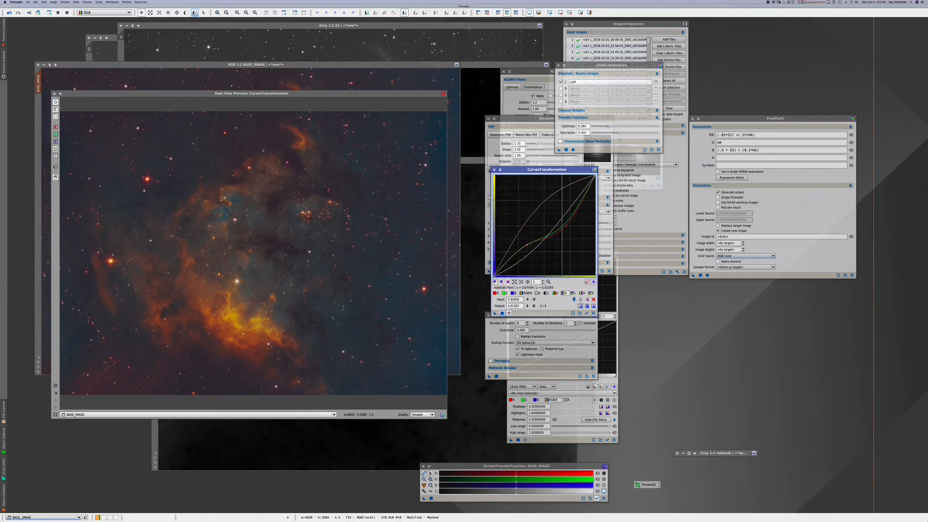
left_click_drag(527, 244, 533, 254)
left_click_drag(532, 253, 530, 250)
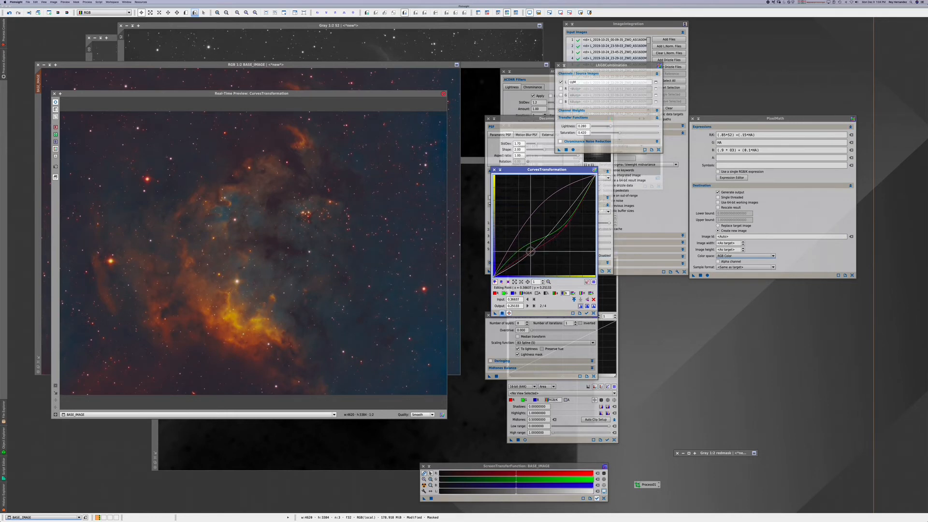
left_click(54, 94)
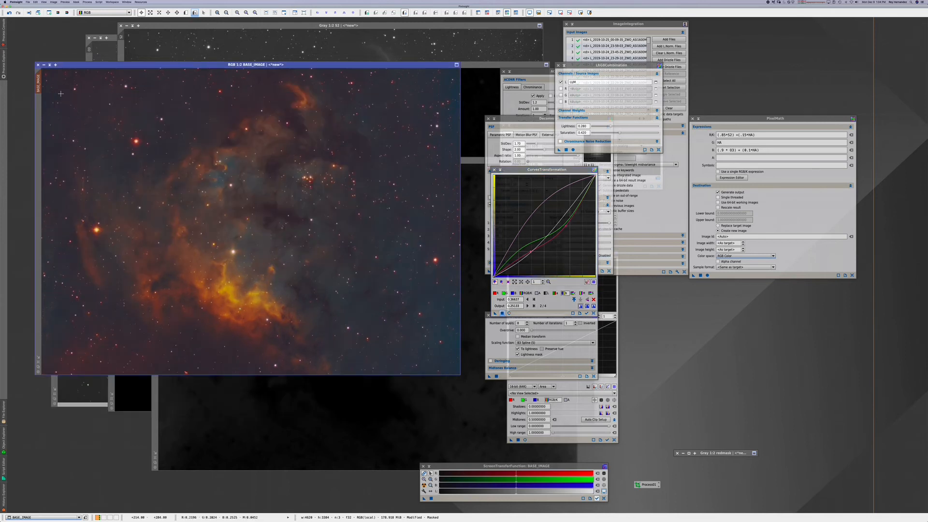
left_click(502, 313)
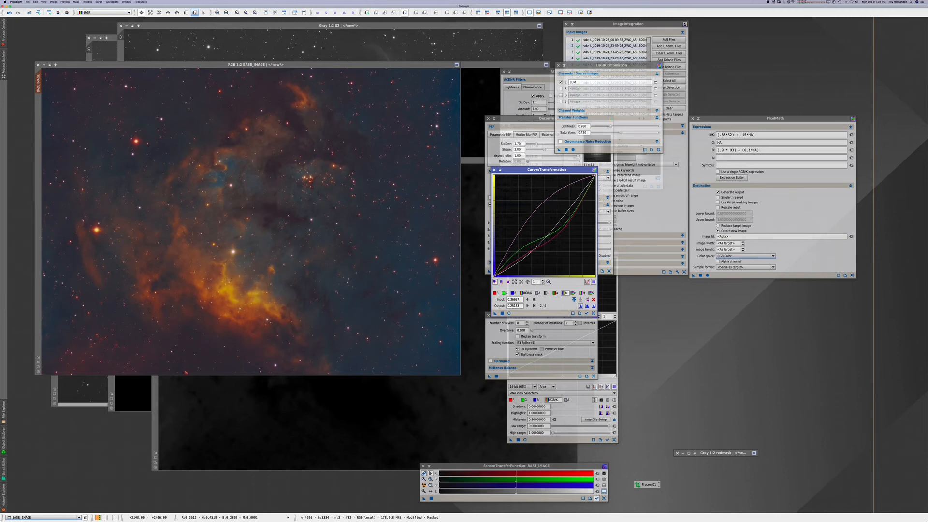
Step: Move BASE_IMAGE out of the way to bring the LUM image forward, and reset the curves
left_click_drag(293, 65, 298, 49)
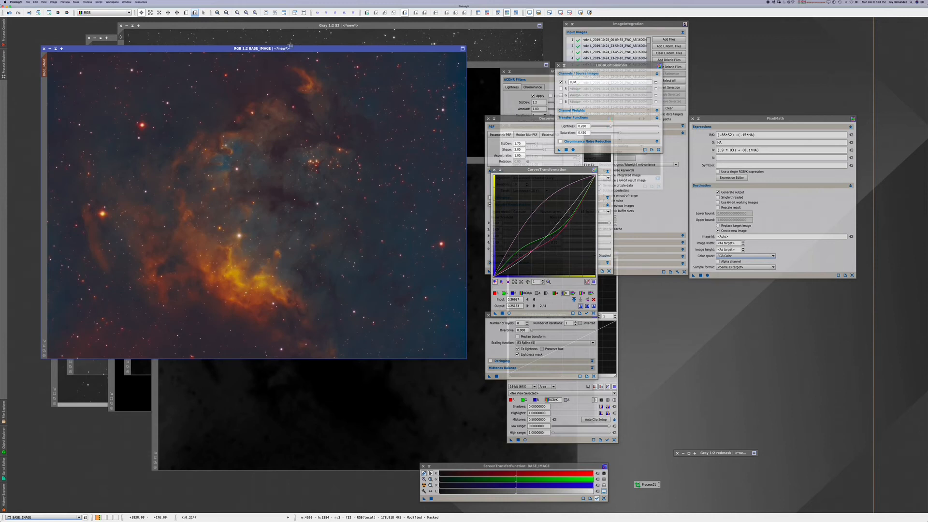
left_click_drag(288, 50, 274, 93)
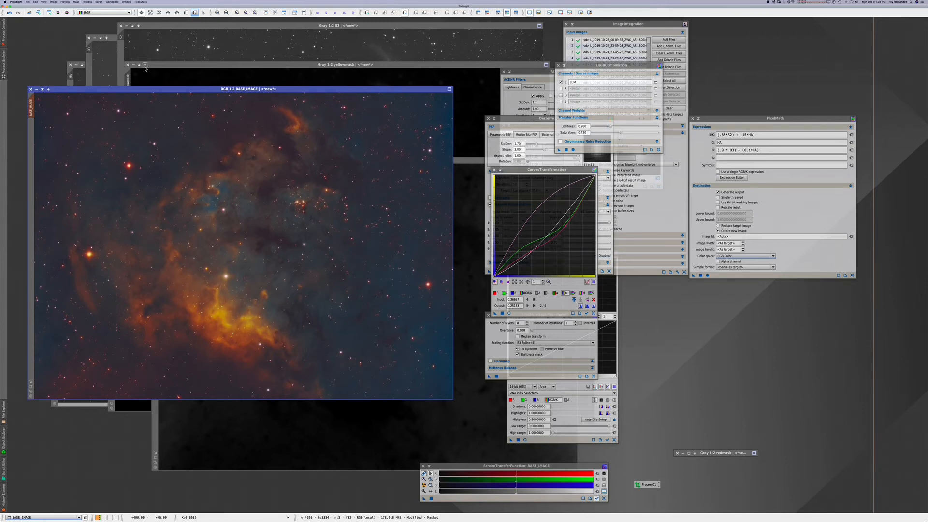
left_click_drag(145, 92, 146, 132)
left_click(56, 120)
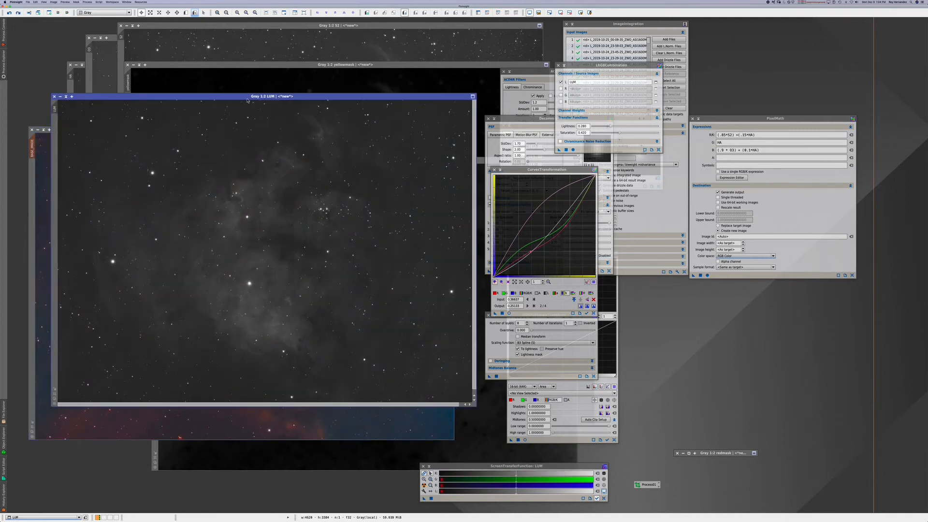
left_click_drag(289, 99, 289, 69)
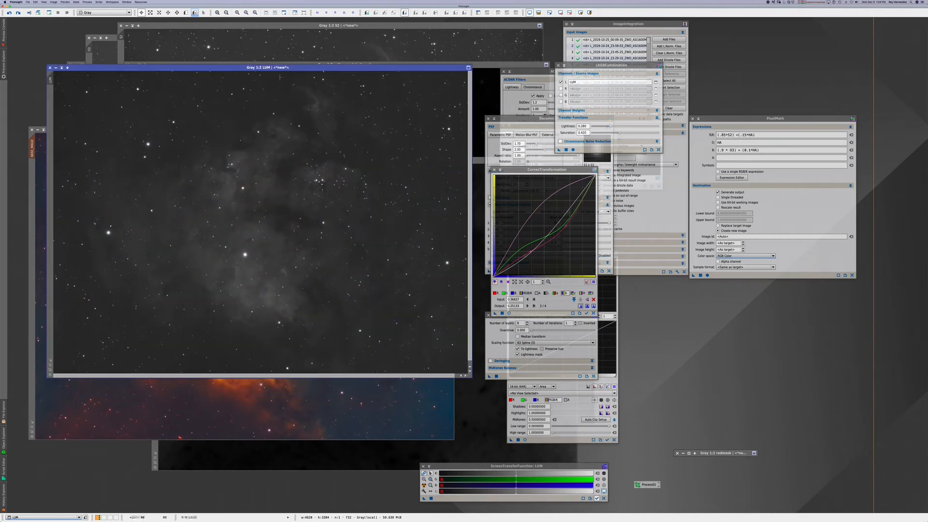
left_click(594, 313)
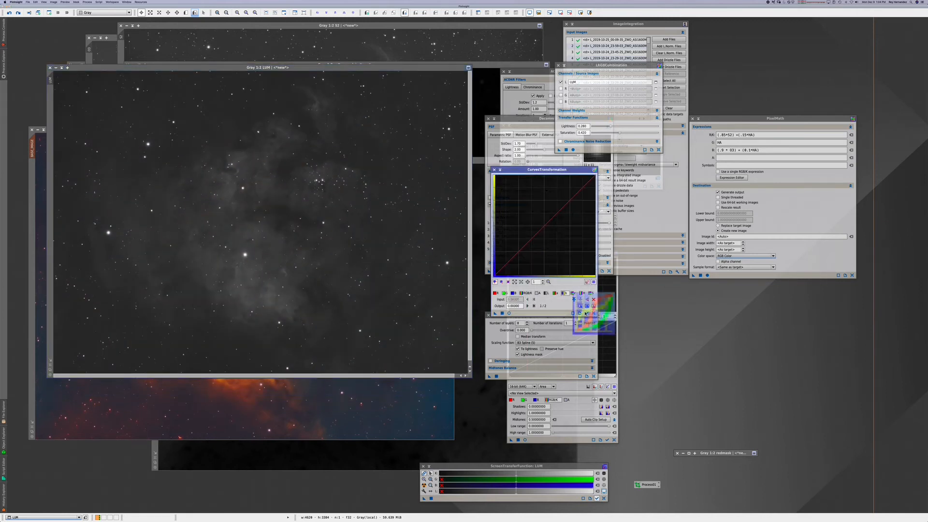
Step: Preview the curves live on LUM, switch to the RGB/K curve and reset the mistaken curve adjustment
left_click(509, 313)
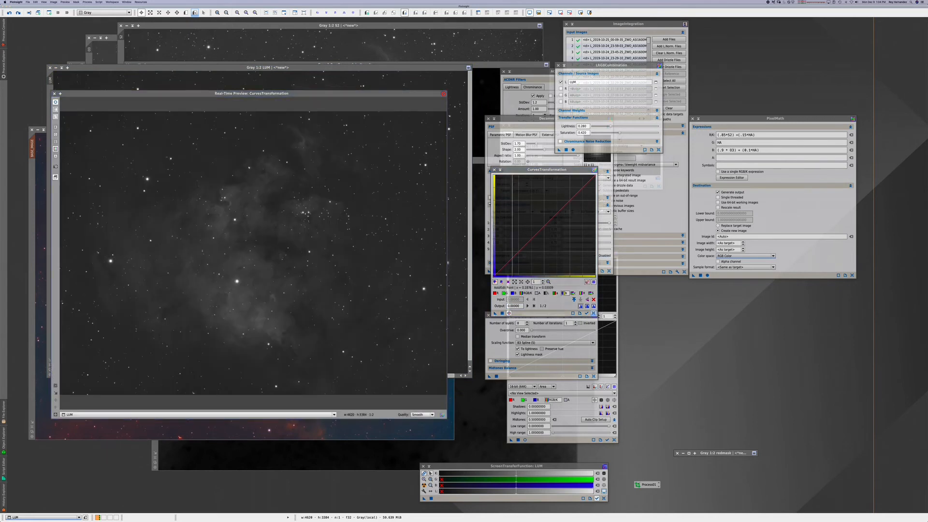
left_click(518, 215)
left_click(527, 293)
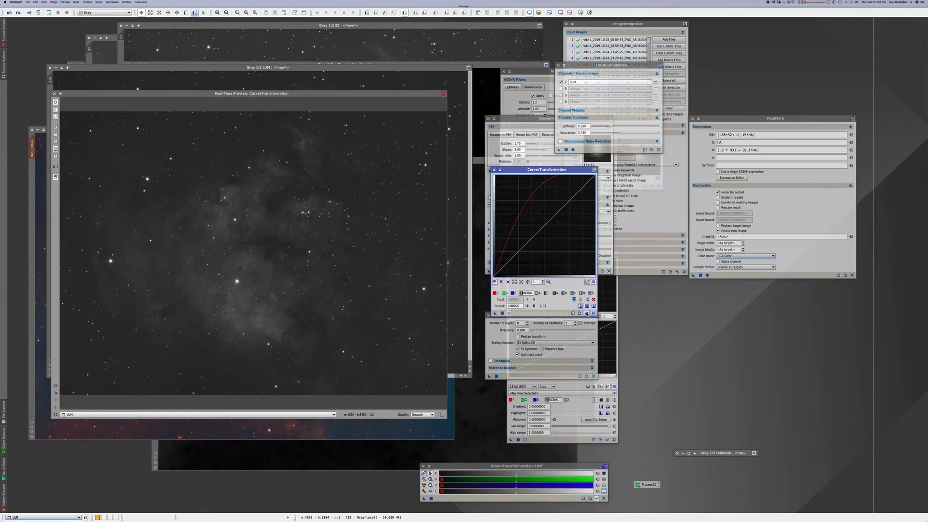
left_click(594, 313)
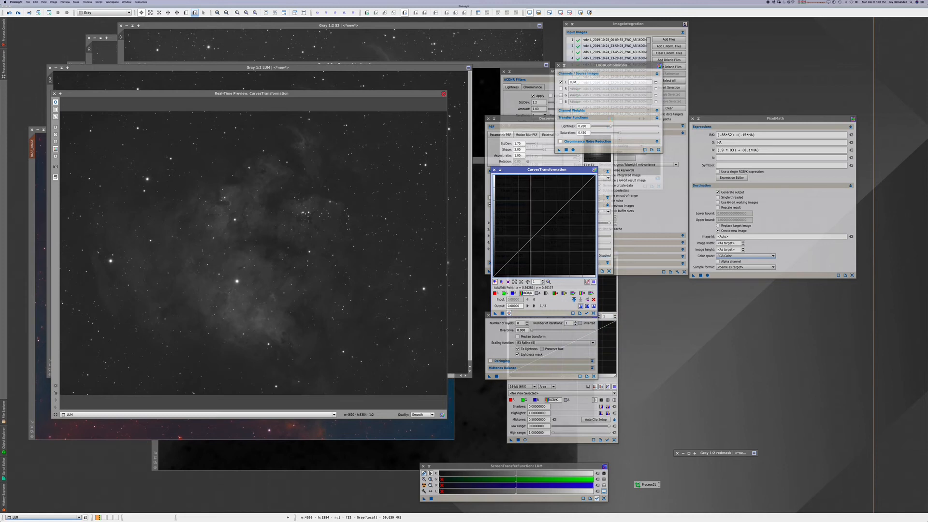
Step: Brighten LUM's RGB/K curve with a raised shadow point and a second point at about 0.62/0.74
left_click_drag(522, 247, 522, 220)
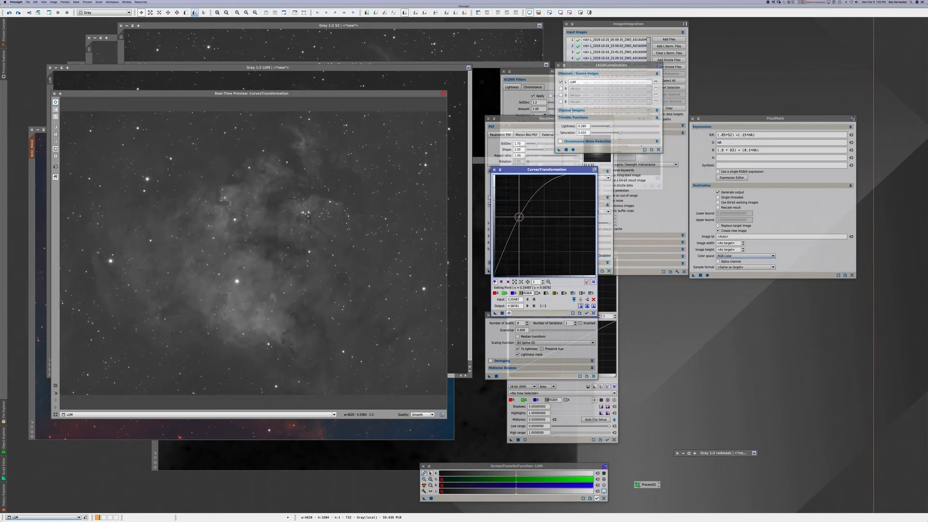
left_click_drag(522, 220, 513, 244)
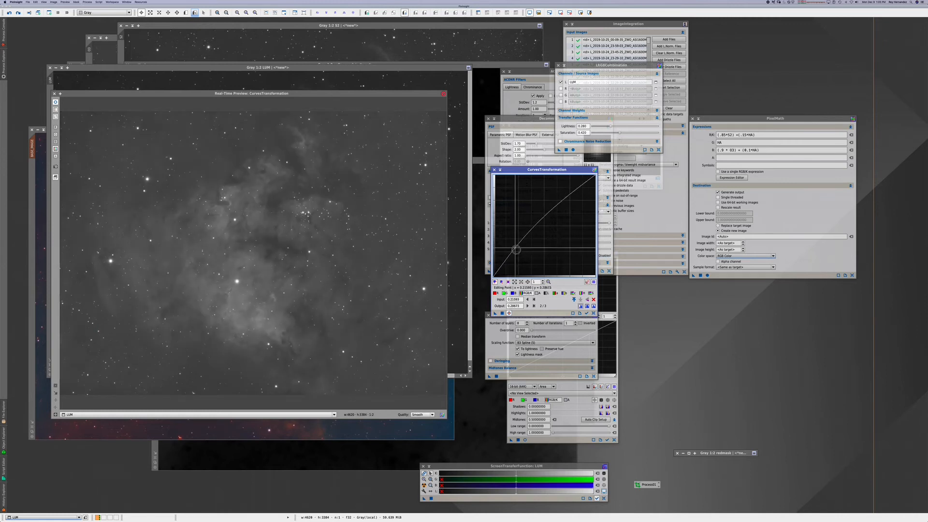
left_click(549, 199)
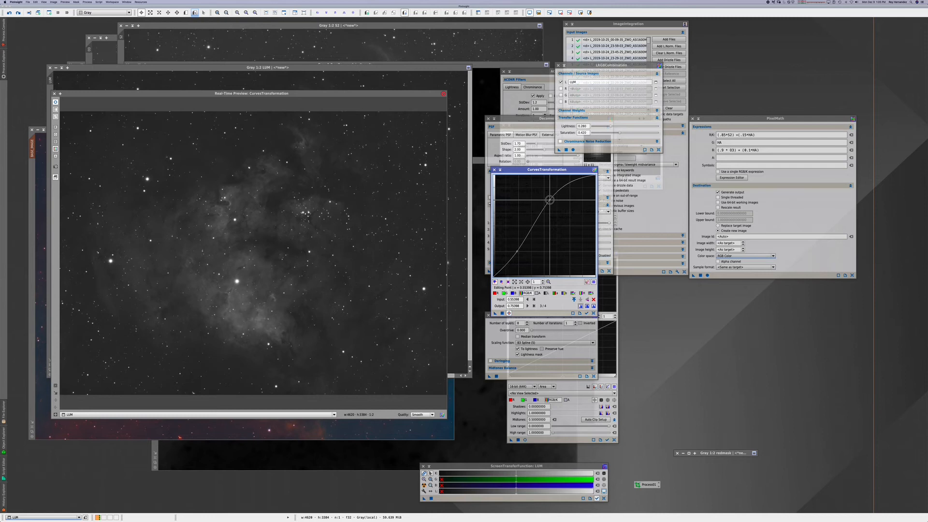
left_click_drag(514, 250, 515, 246)
left_click_drag(550, 199, 559, 205)
left_click_drag(515, 245, 517, 239)
left_click_drag(558, 205, 559, 199)
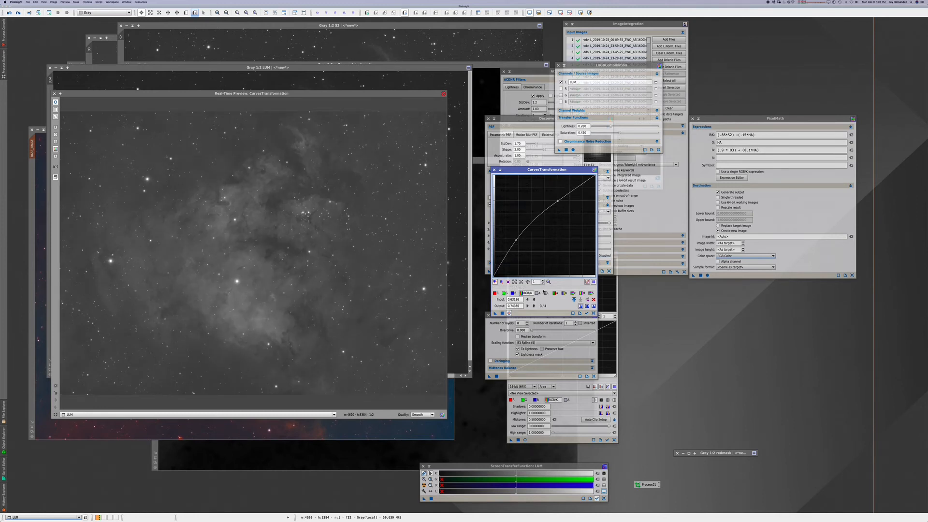
Step: Raise the shadow point slightly on the RGB/K curve and move the upper point to about 0.58/0.76
left_click(546, 295)
left_click(525, 295)
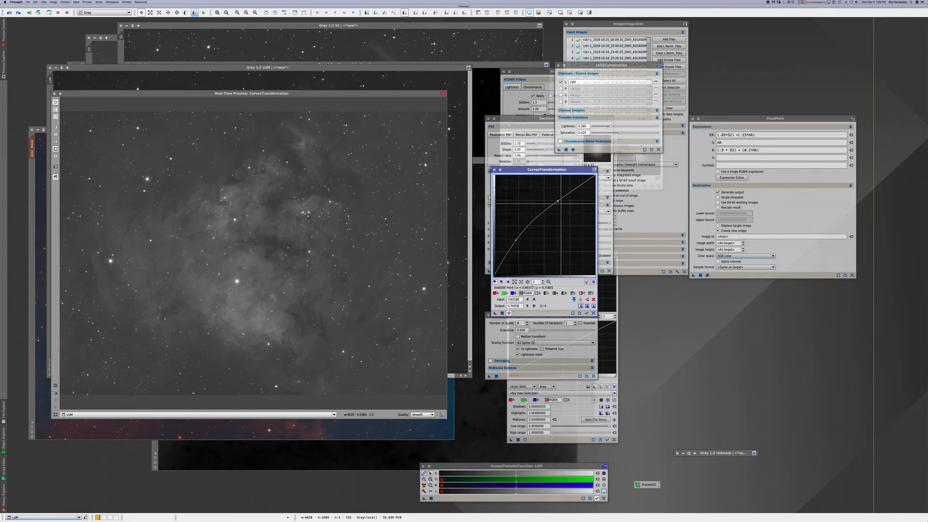
mouse_move(558, 200)
left_mouse_down()
mouse_move(547, 188)
mouse_move(566, 215)
mouse_move(557, 202)
left_mouse_up()
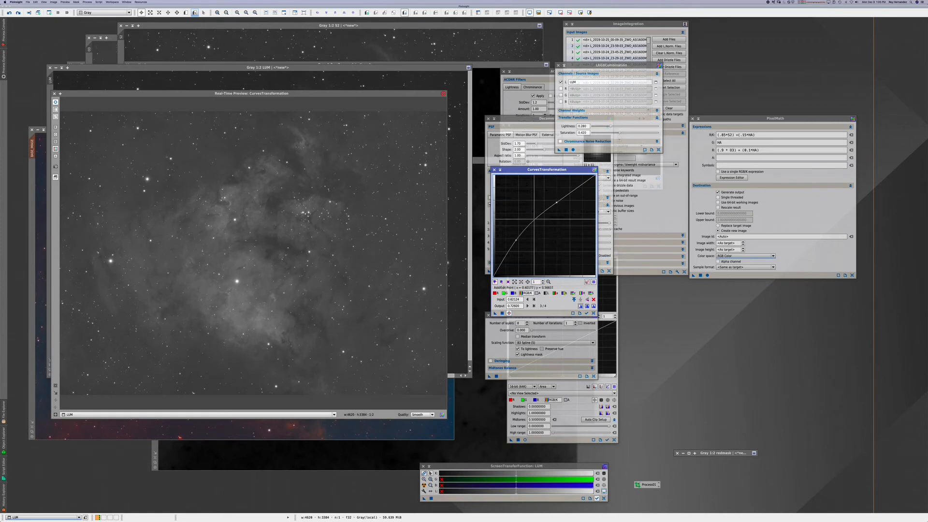
left_click_drag(515, 240, 514, 236)
left_click_drag(556, 202, 551, 194)
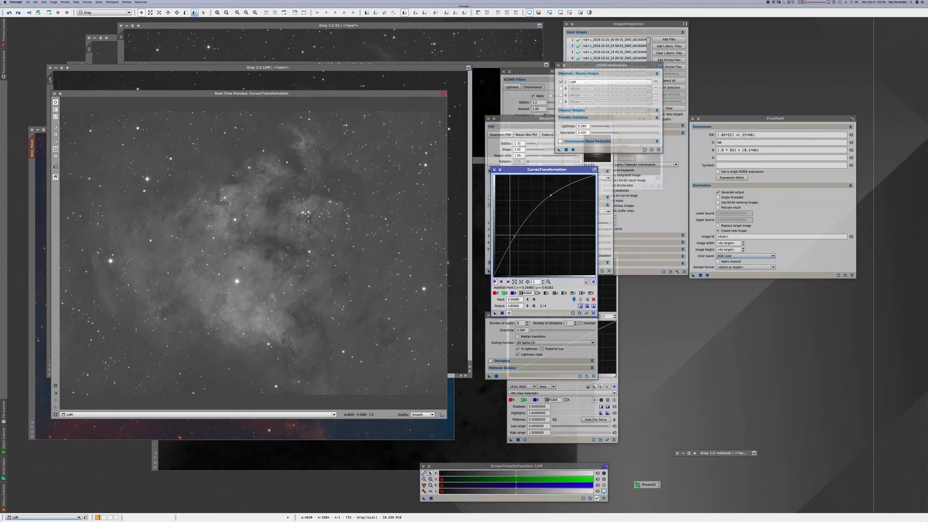
left_click_drag(514, 237, 515, 238)
left_click_drag(551, 195, 552, 198)
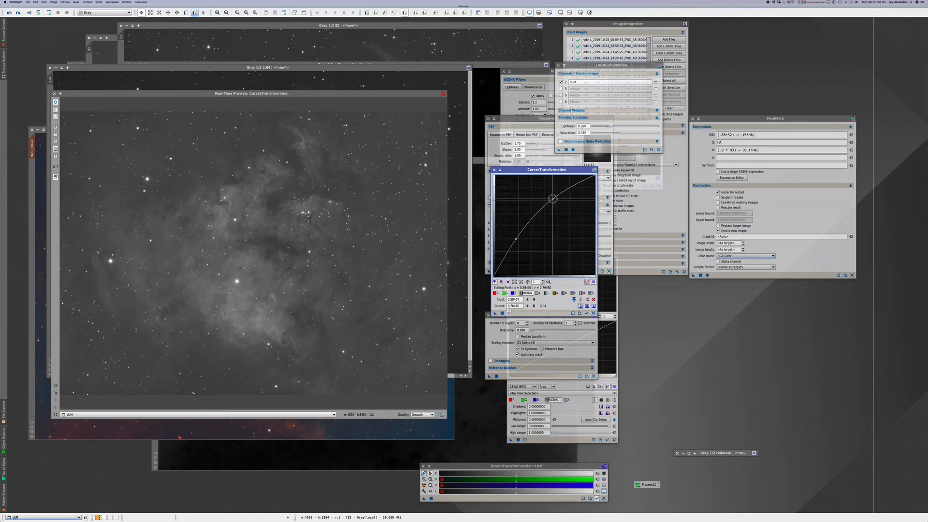
Step: Refine the RGB/K curve by setting its shadow point to about 0.23/0.29 and its upper point to about 0.63/0.76
left_click_drag(515, 239, 516, 241)
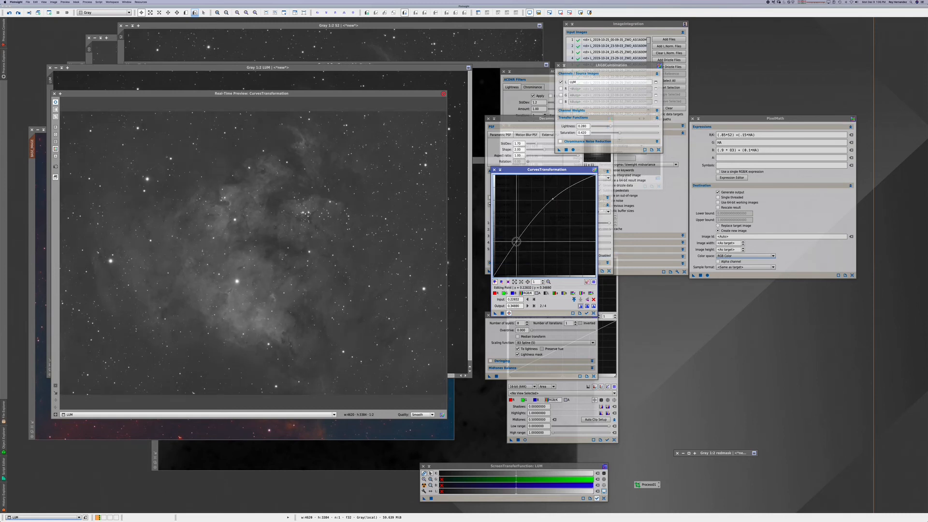
left_click_drag(553, 198, 551, 196)
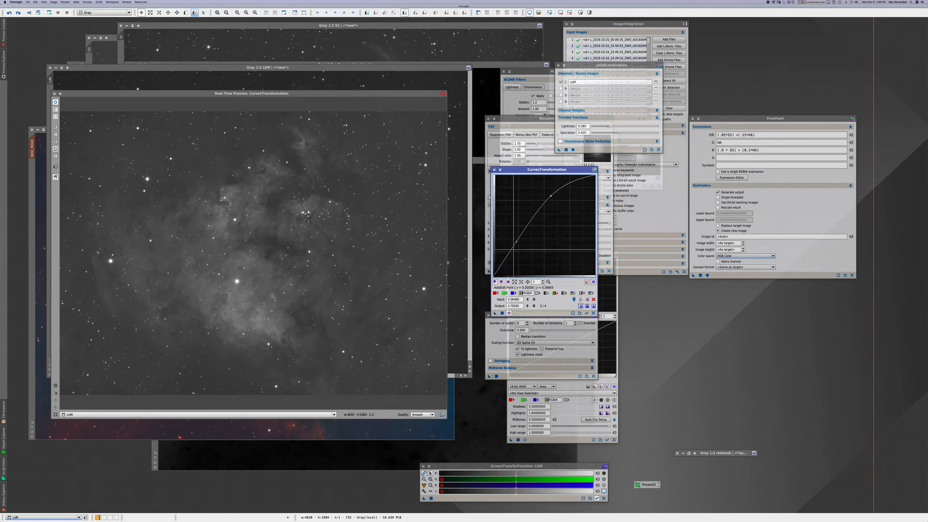
left_click_drag(516, 241, 515, 245)
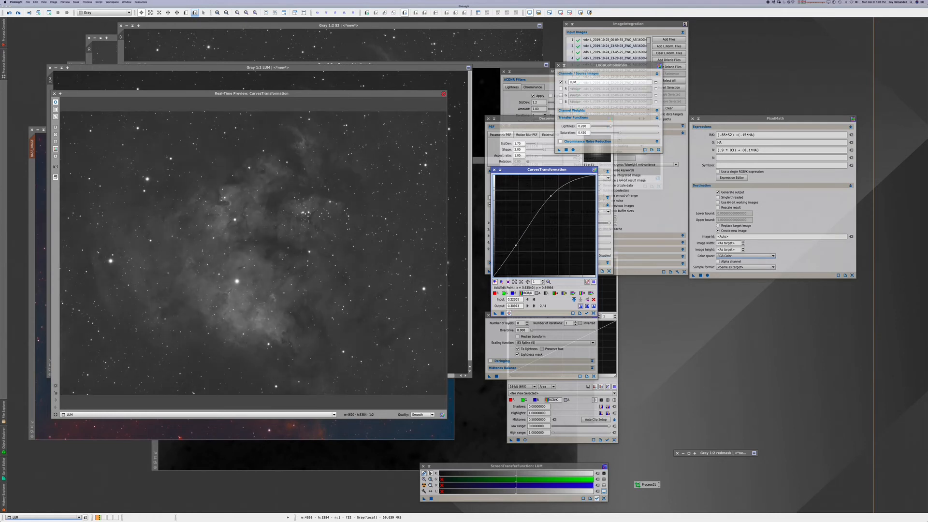
left_click_drag(552, 195, 557, 199)
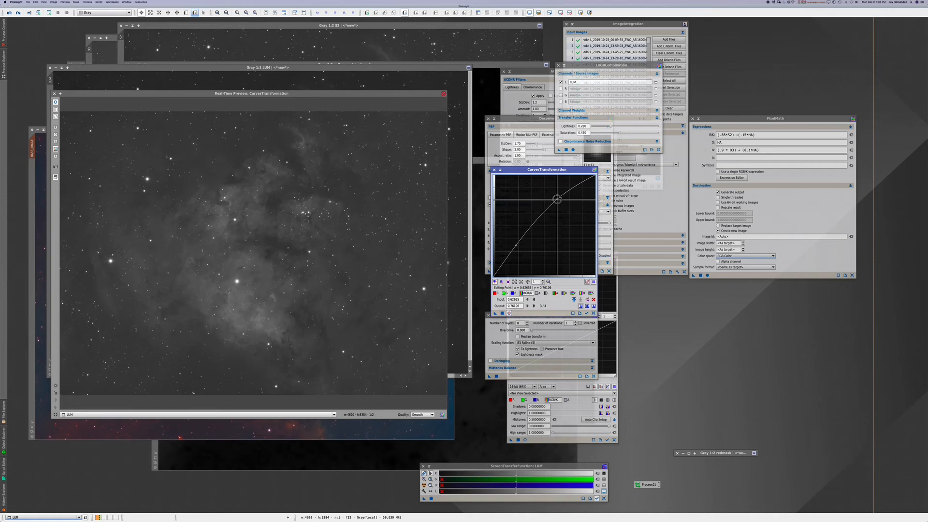
left_click(516, 245)
left_click_drag(516, 245, 517, 247)
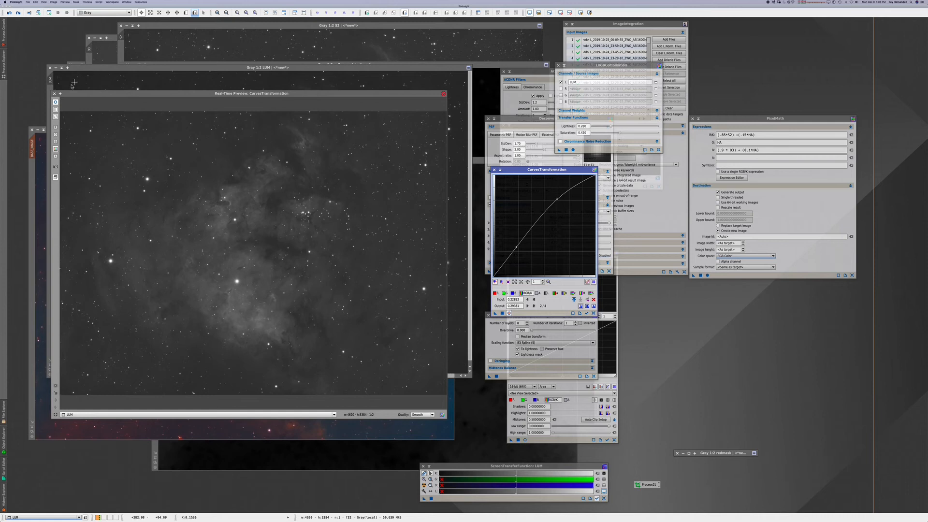
Step: Close the preview, apply the curves to LUM and shift the LUM image up to uncover more of BASE_IMAGE
left_click(55, 94)
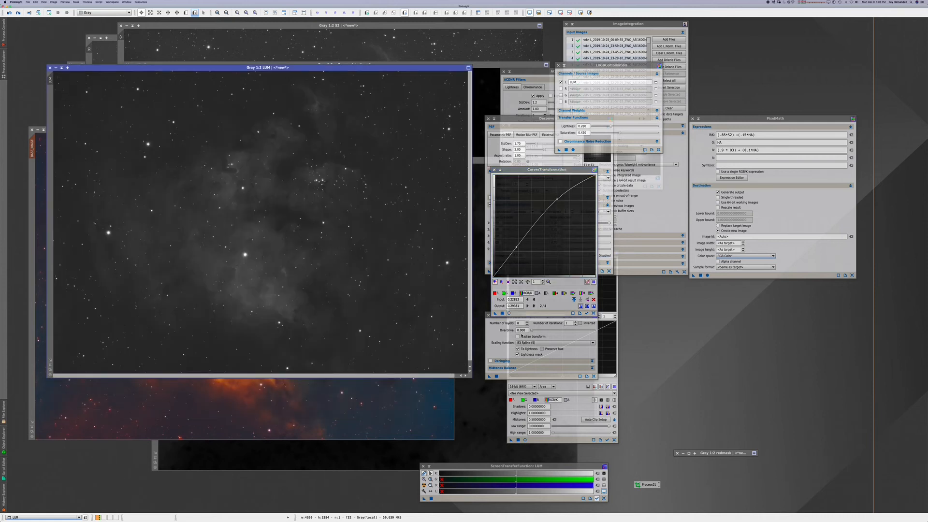
left_click(503, 314)
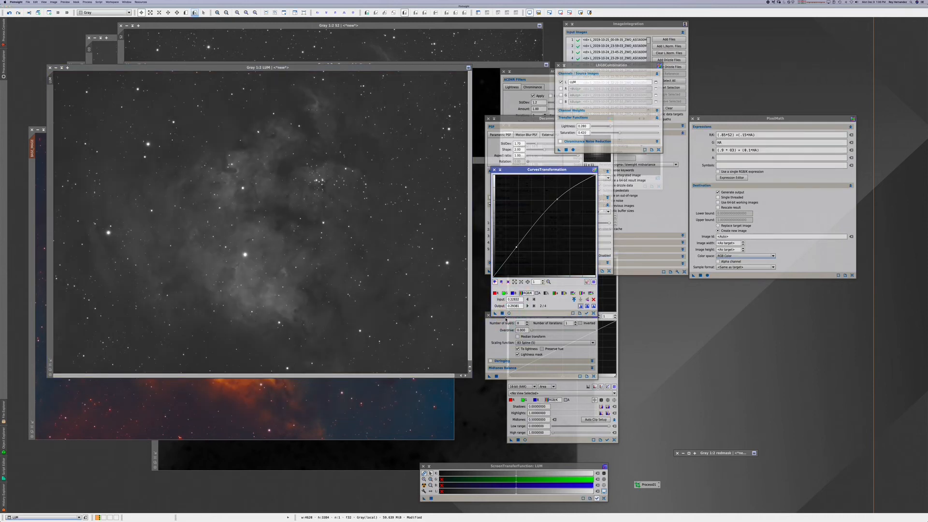
left_click_drag(254, 70, 275, 53)
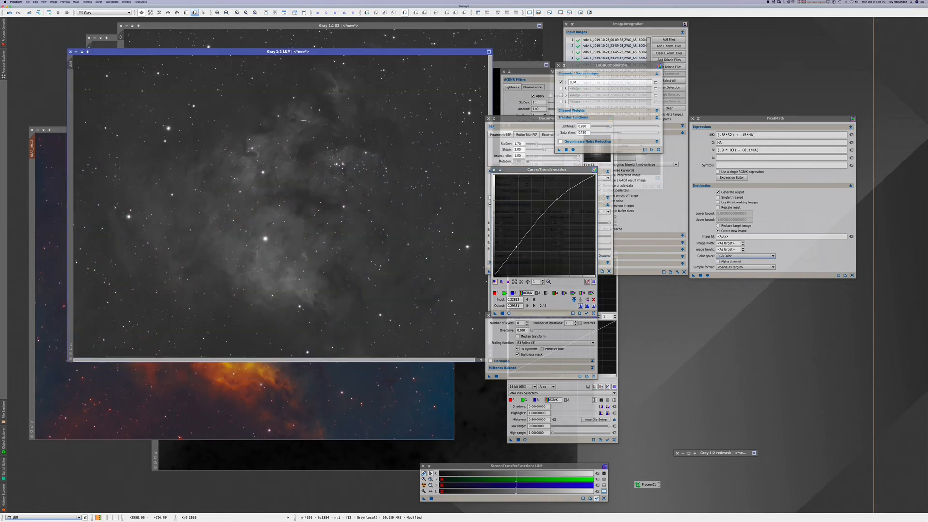
left_click_drag(285, 54, 266, 51)
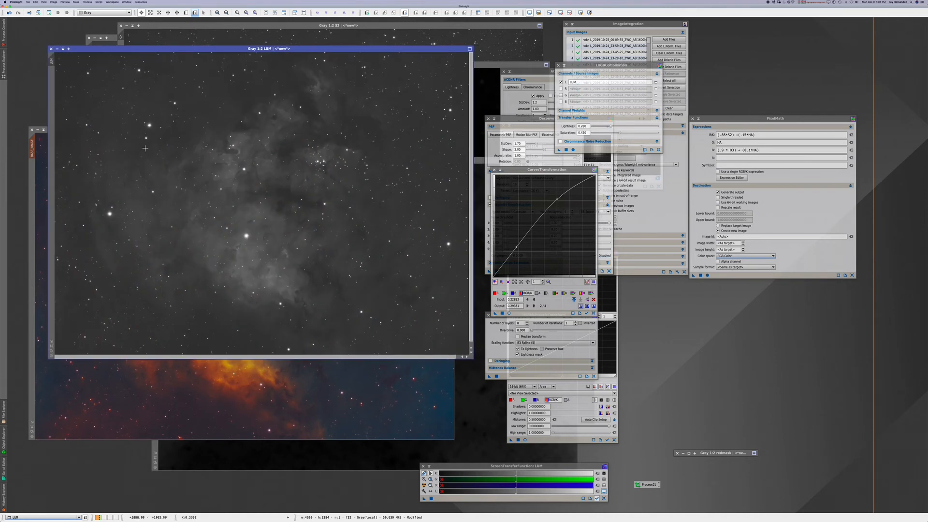
Step: Open Deconvolution, set the parametric PSF's StdDev to 1.00 and apply it to LUM
left_click(4, 66)
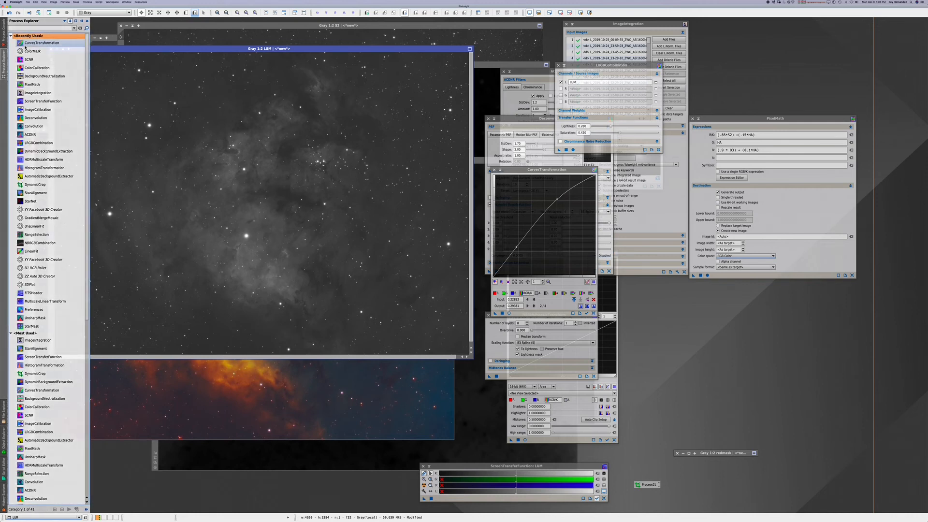
double_click(35, 118)
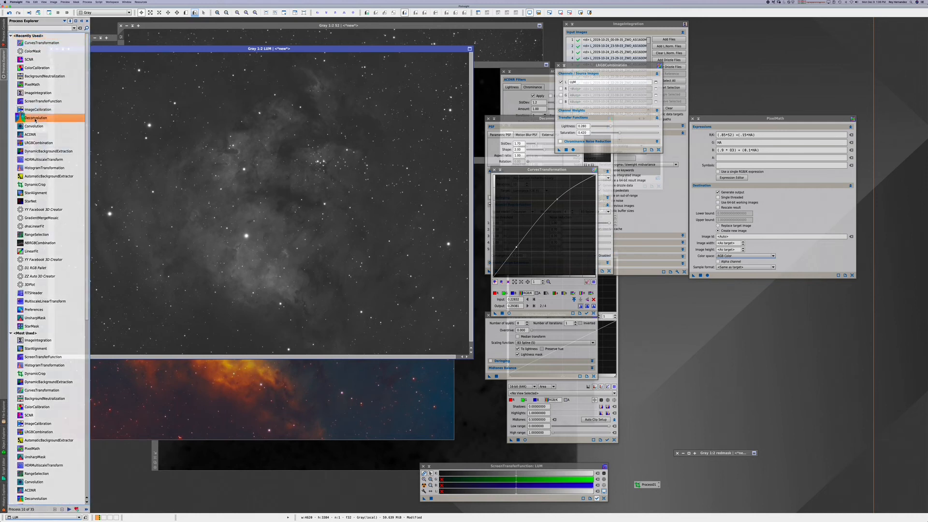
left_click_drag(536, 144, 533, 145)
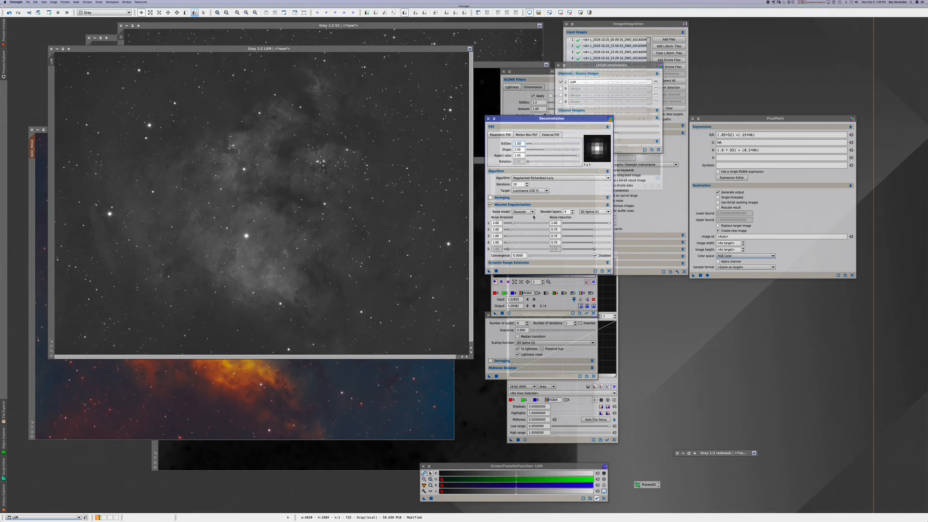
left_click(496, 271)
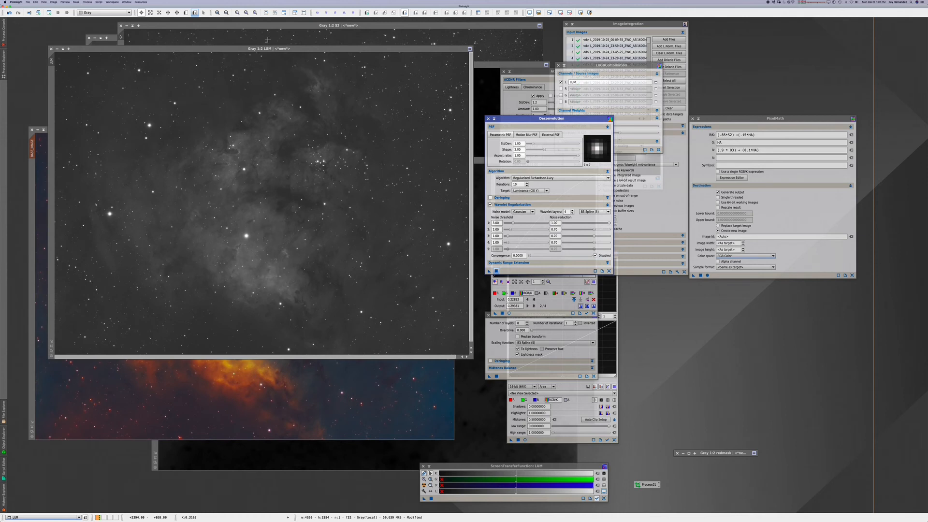
Step: Examine the stars and nebula detail of LUM at several zoom levels to judge the deconvolution
left_click(218, 12)
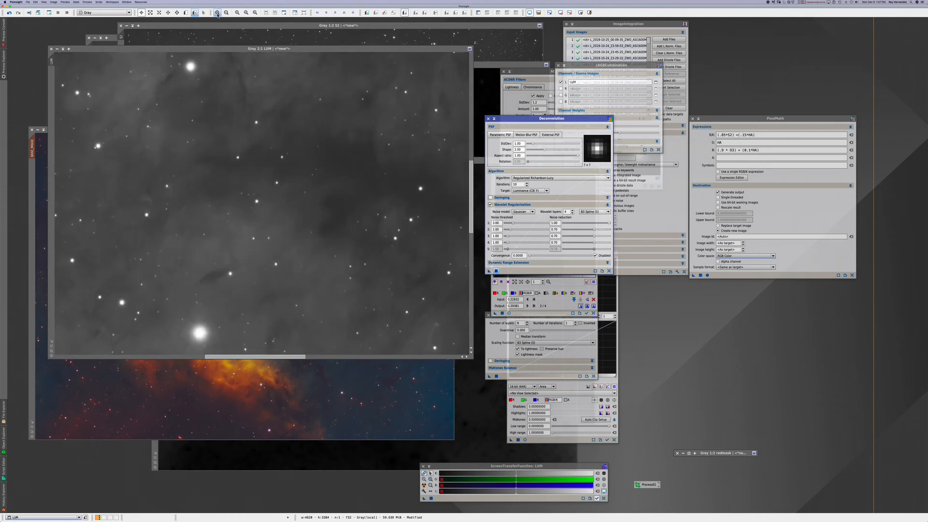
left_click(226, 13)
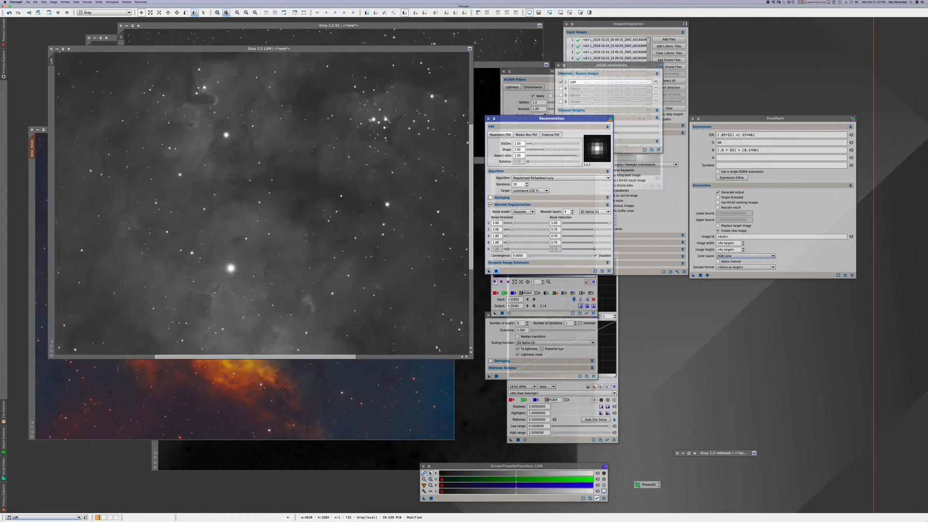
left_click(227, 13)
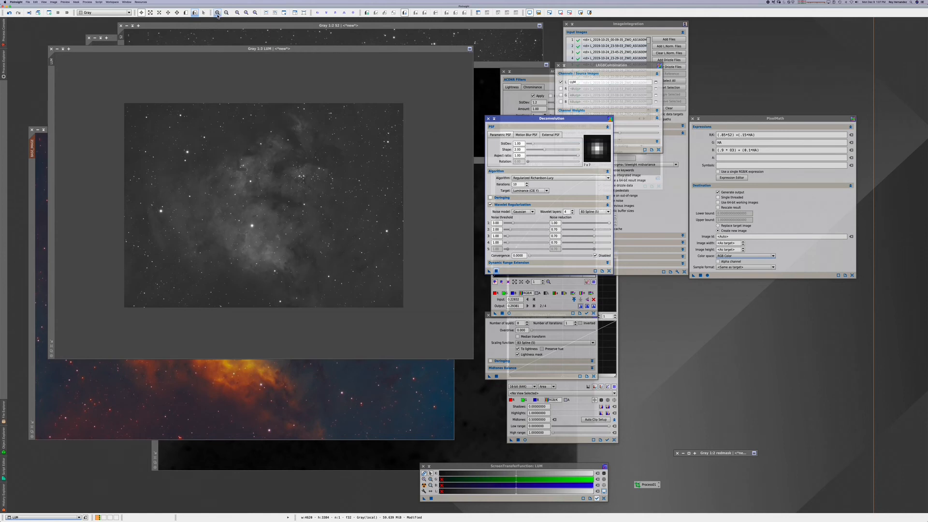
left_click(218, 13)
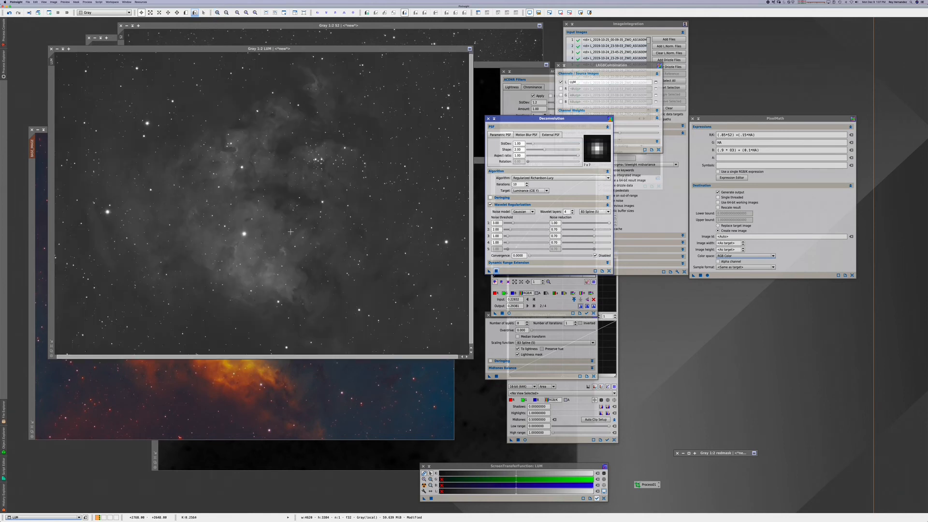
left_click(218, 13)
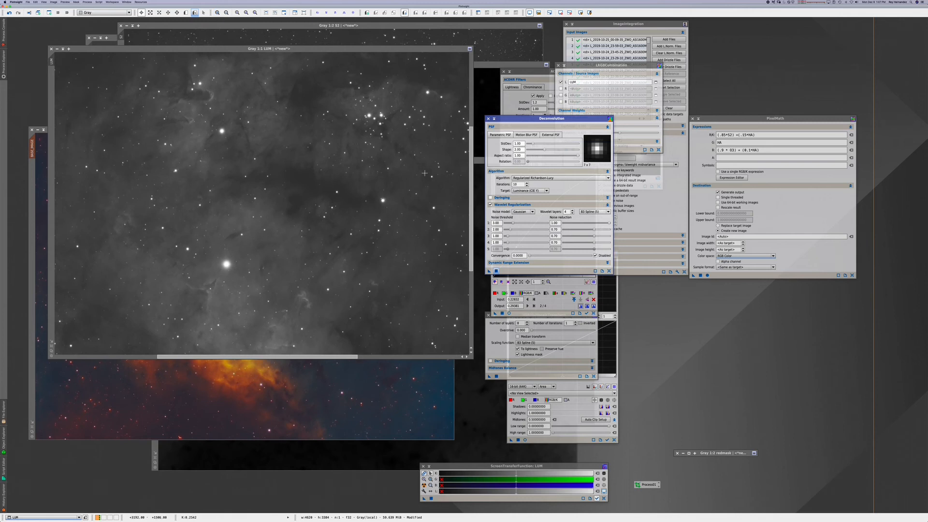
left_click_drag(470, 266, 468, 311)
left_click_drag(465, 320, 466, 212)
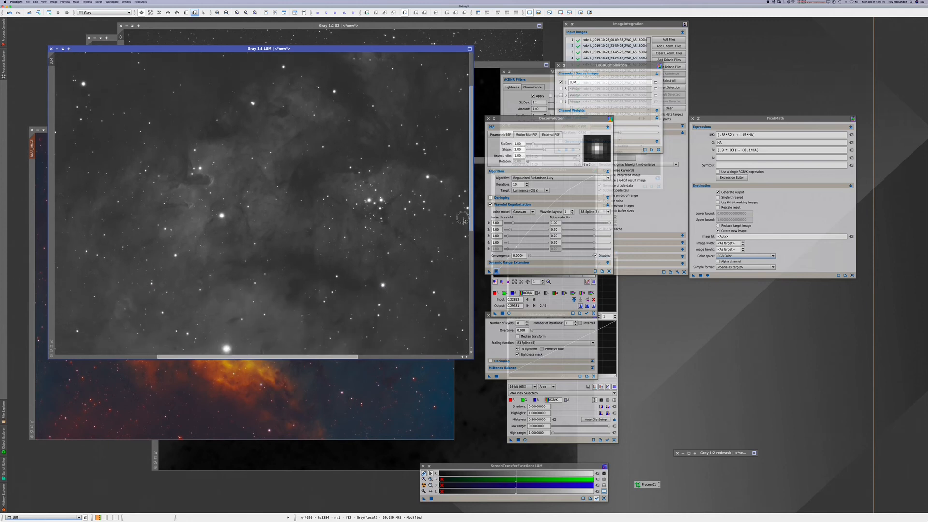
left_click(227, 13)
left_click(227, 13)
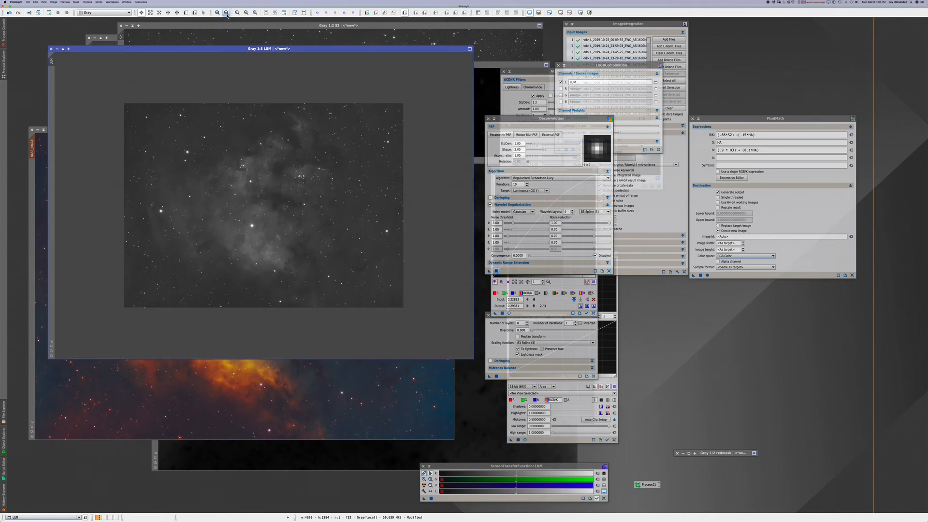
left_click(218, 13)
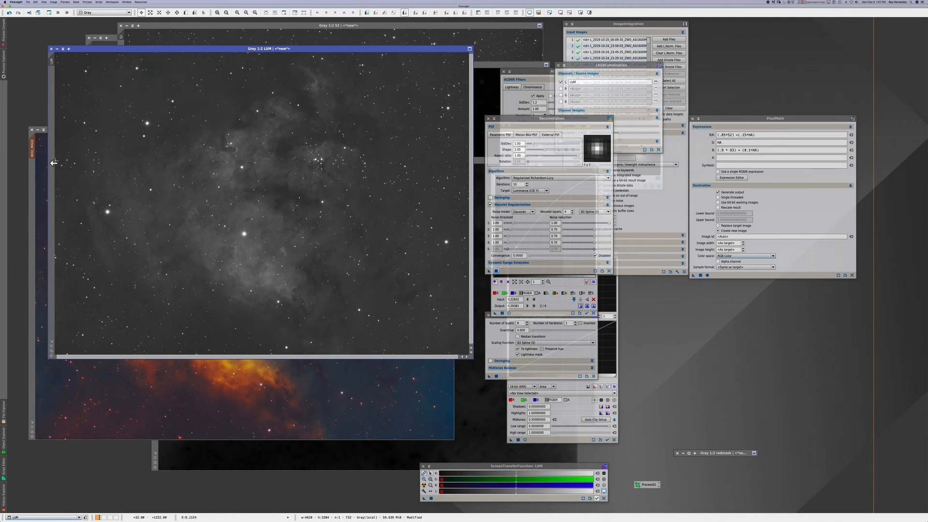
Step: Bring BASE_IMAGE to the front over LUM and move the Deconvolution dialog clear of it
left_click(33, 173)
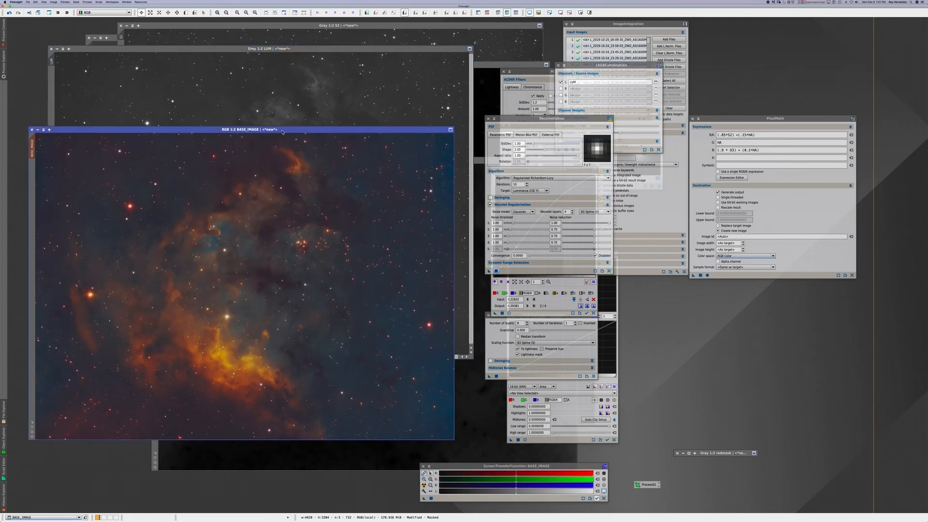
left_click_drag(281, 132, 324, 74)
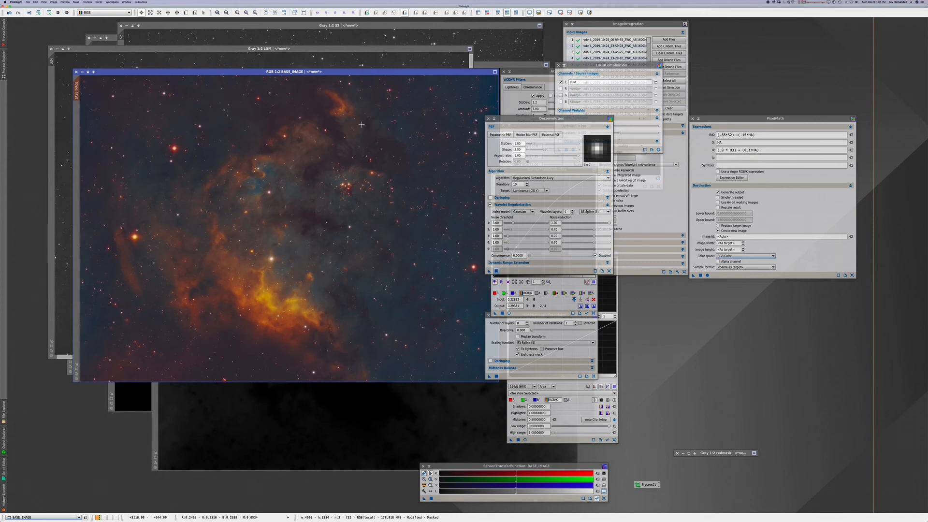
left_click_drag(516, 120, 595, 143)
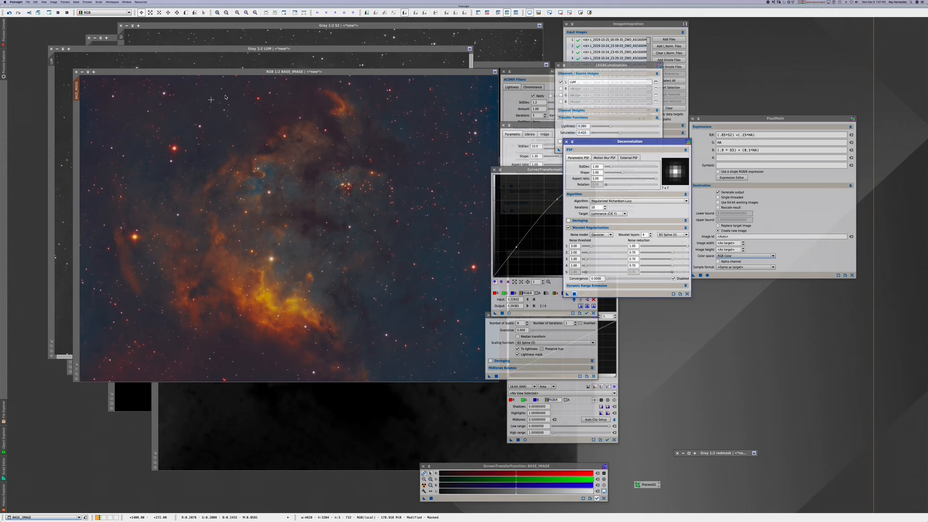
Step: Shift the BASE_IMAGE window clear of the dialogs, open Convolution and start its real-time preview on BASE_IMAGE
left_click_drag(244, 75, 209, 84)
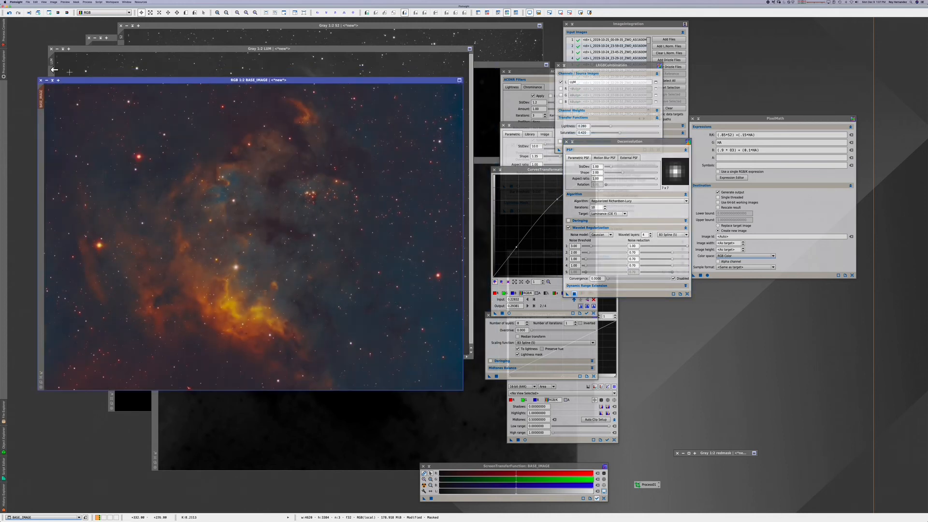
left_click(4, 60)
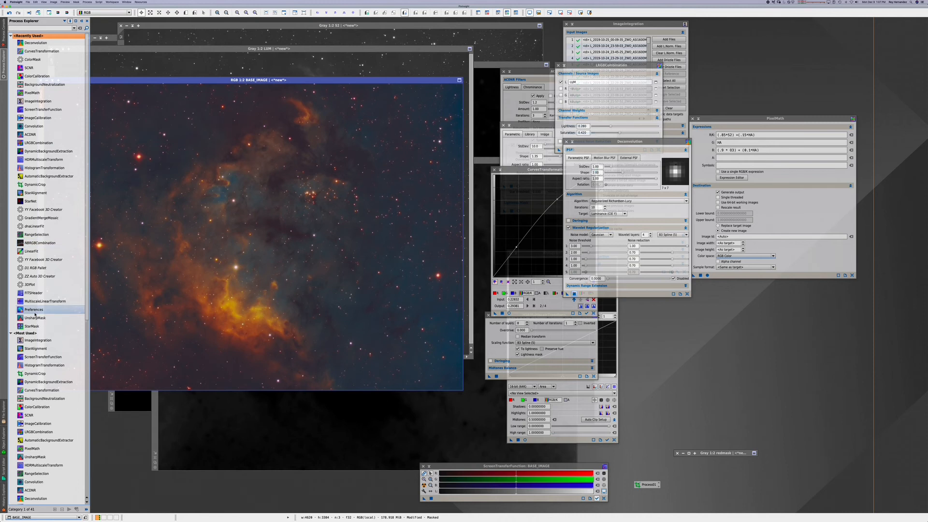
double_click(32, 483)
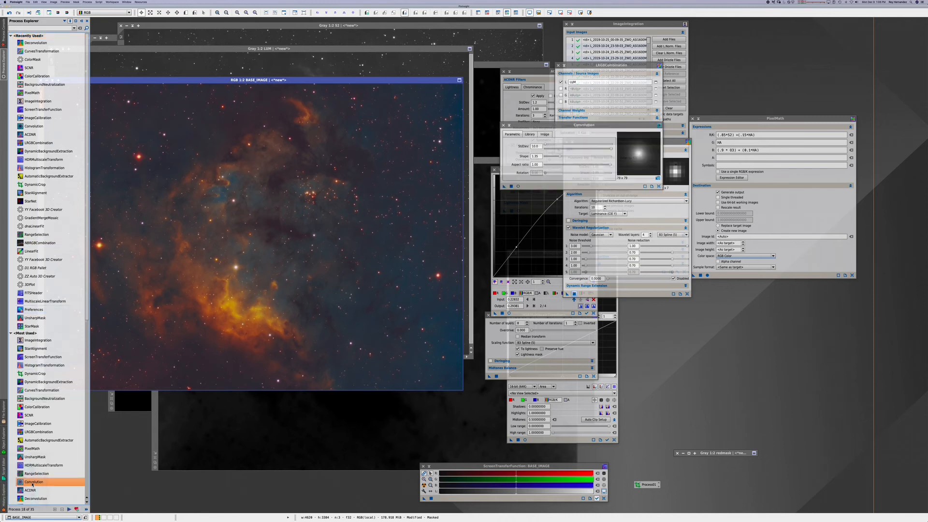
left_click_drag(533, 127, 515, 127)
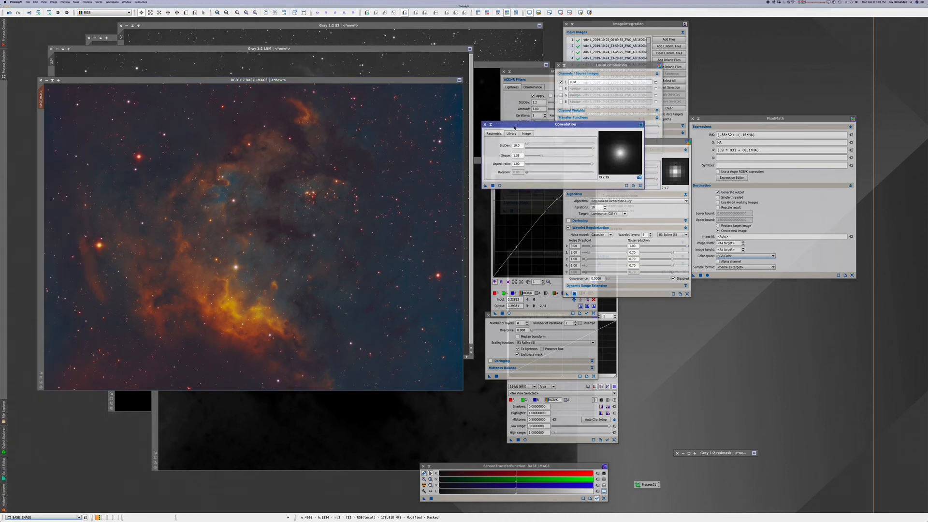
left_click(500, 185)
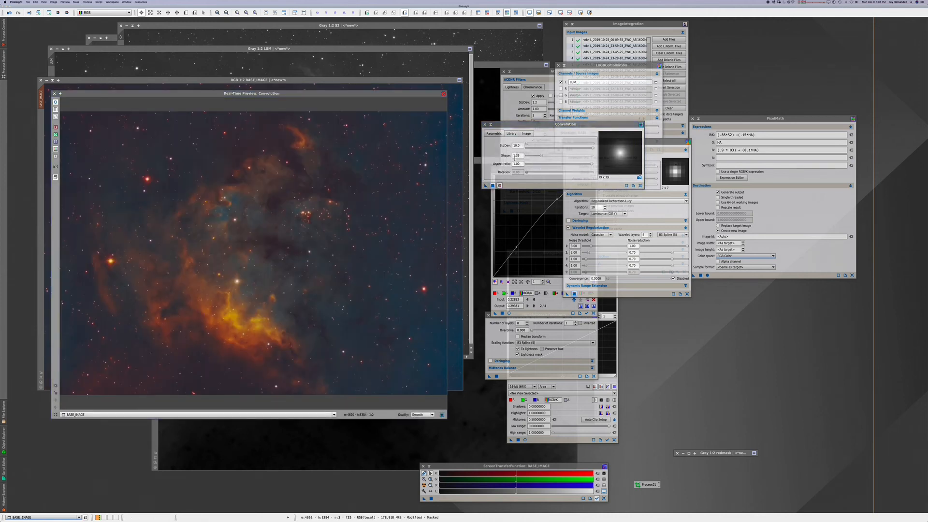
Step: Disable the mask on BASE_IMAGE so the convolution affects the whole image
mouse_move(529, 146)
left_mouse_down()
mouse_move(542, 144)
mouse_move(516, 143)
left_mouse_up()
left_click(76, 2)
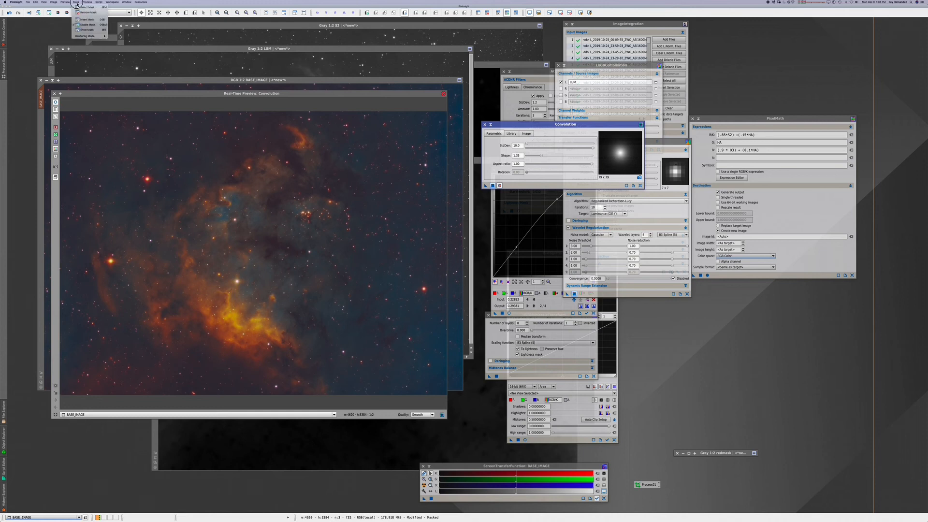
left_click(84, 26)
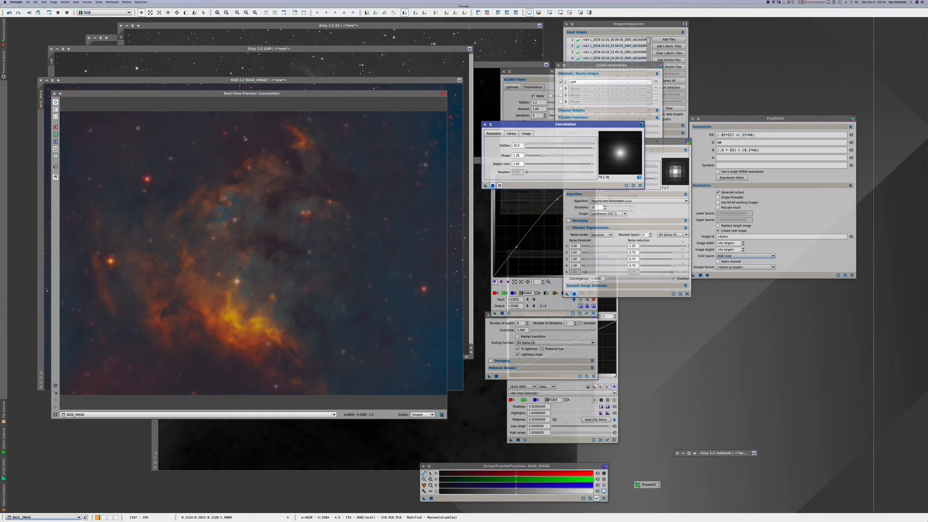
Step: Set the convolution's StdDev to 15.0, compare the preview with the original, and apply the blur to BASE_IMAGE
mouse_move(526, 145)
left_mouse_down()
mouse_move(554, 148)
mouse_move(521, 140)
left_mouse_up()
left_click(593, 147)
left_click(529, 144)
left_click(528, 144)
left_click(55, 93)
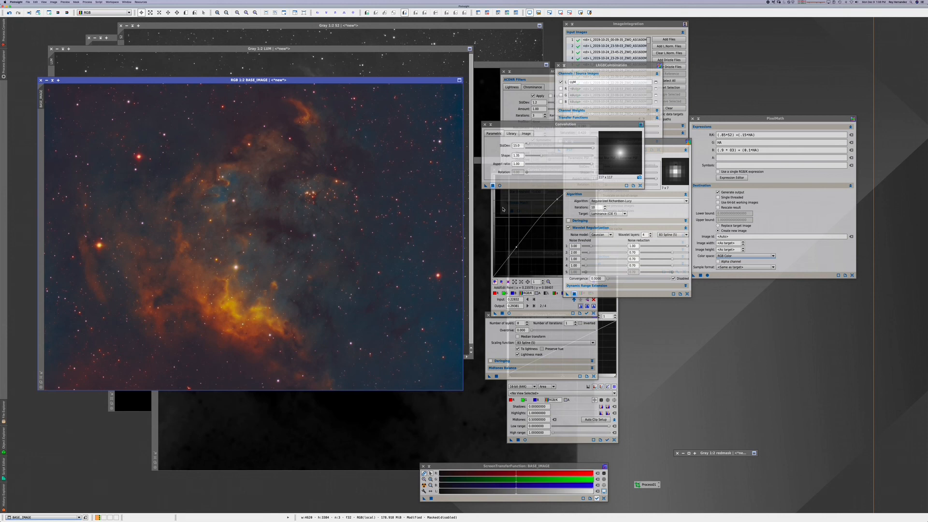
left_click(500, 186)
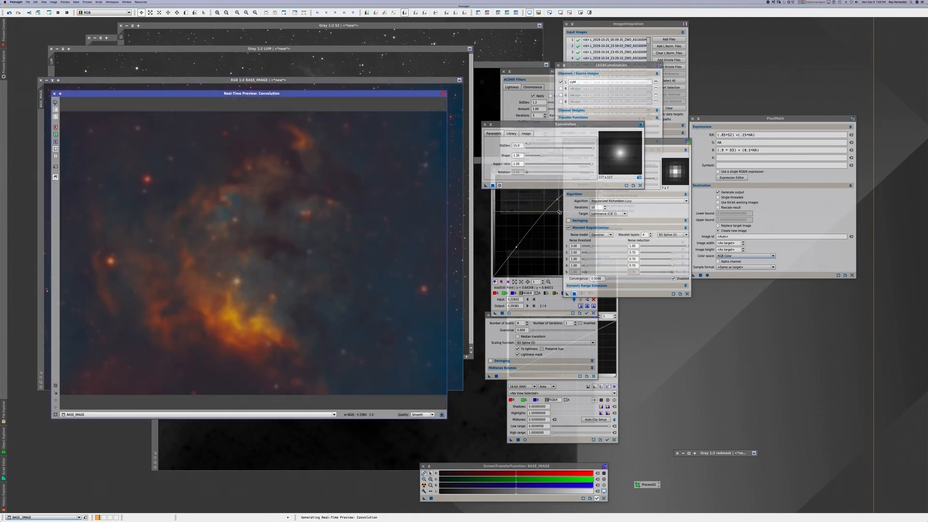
left_click(55, 94)
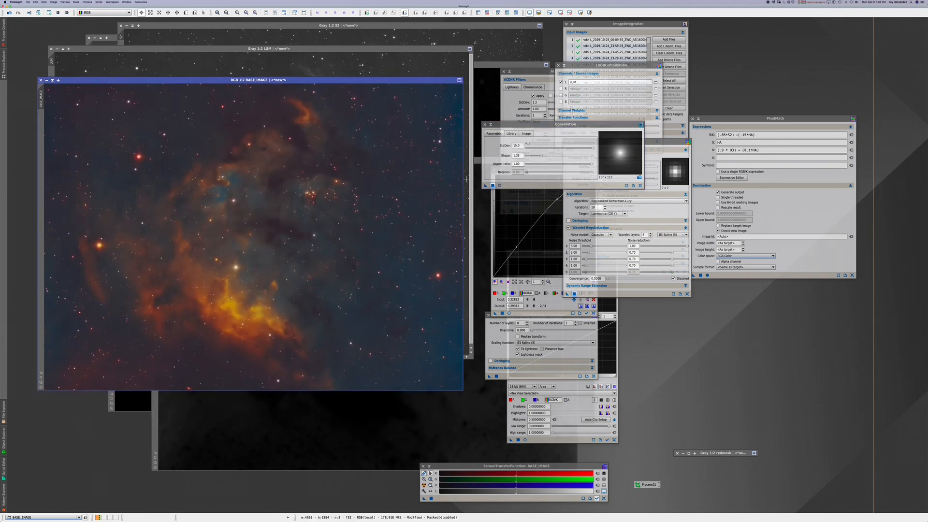
left_click(493, 186)
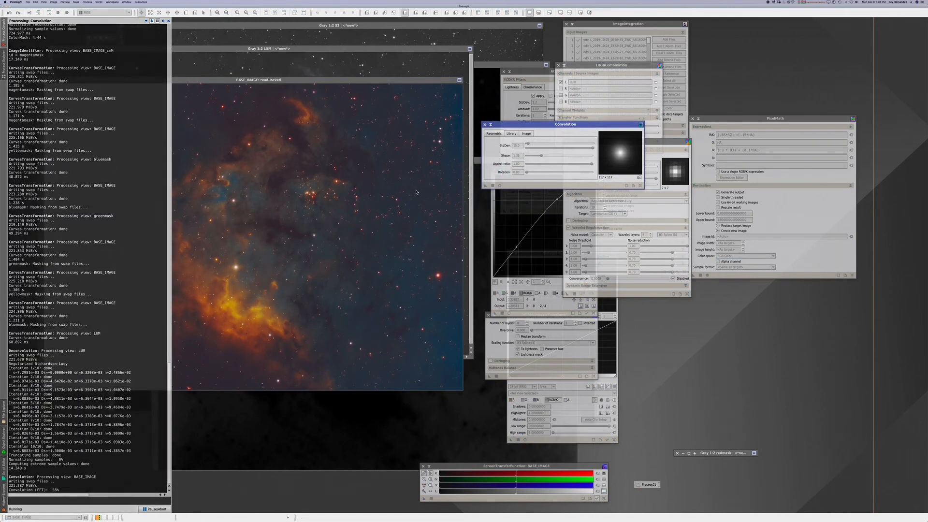
Step: Move BASE_IMAGE down to uncover LUM, bring LUM to the front and reopen LRGBCombination
left_click_drag(306, 80, 292, 116)
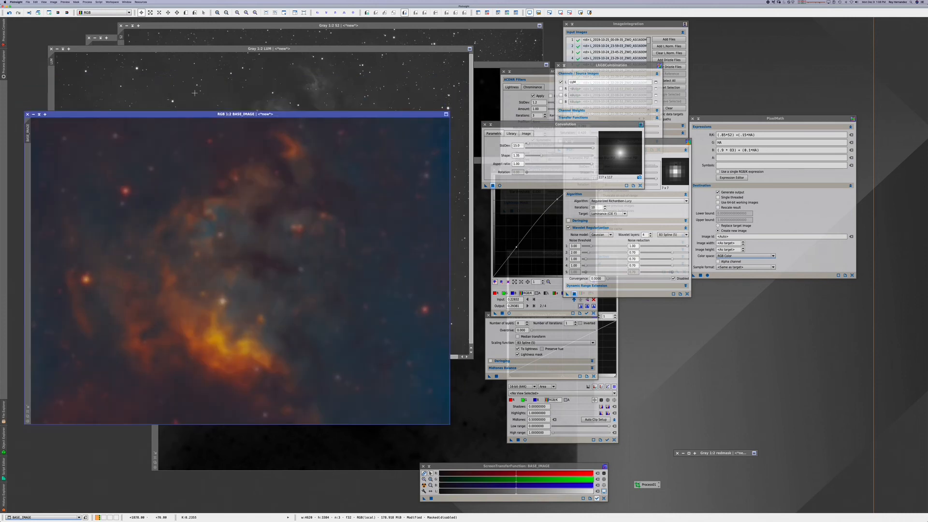
left_click(200, 54)
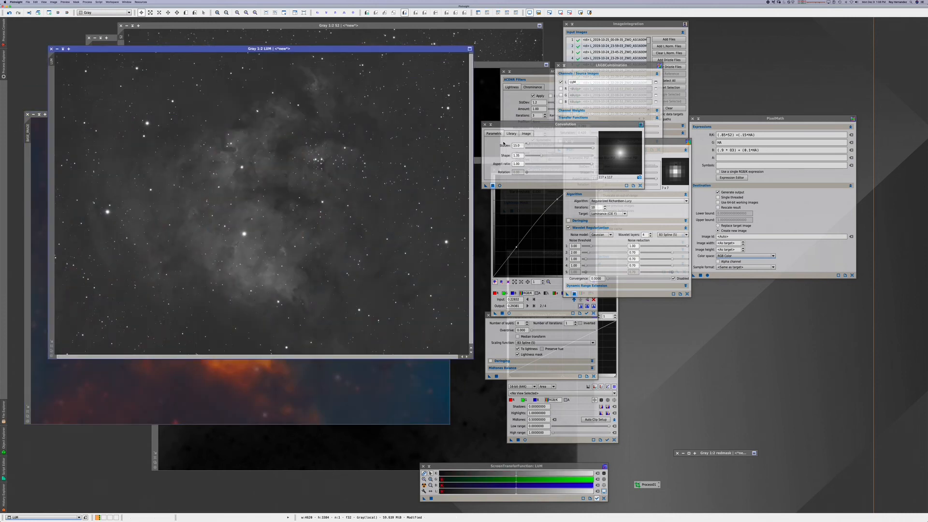
left_click(528, 73)
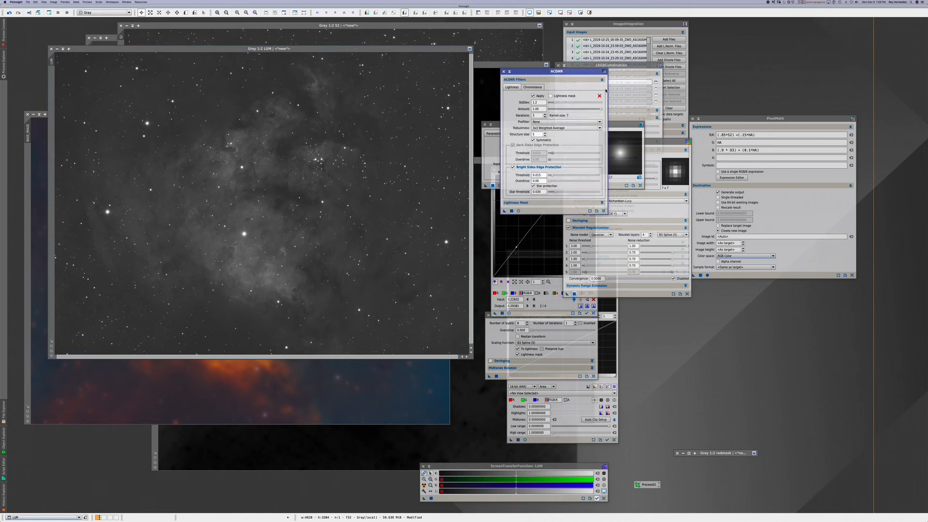
left_click_drag(589, 65, 516, 97)
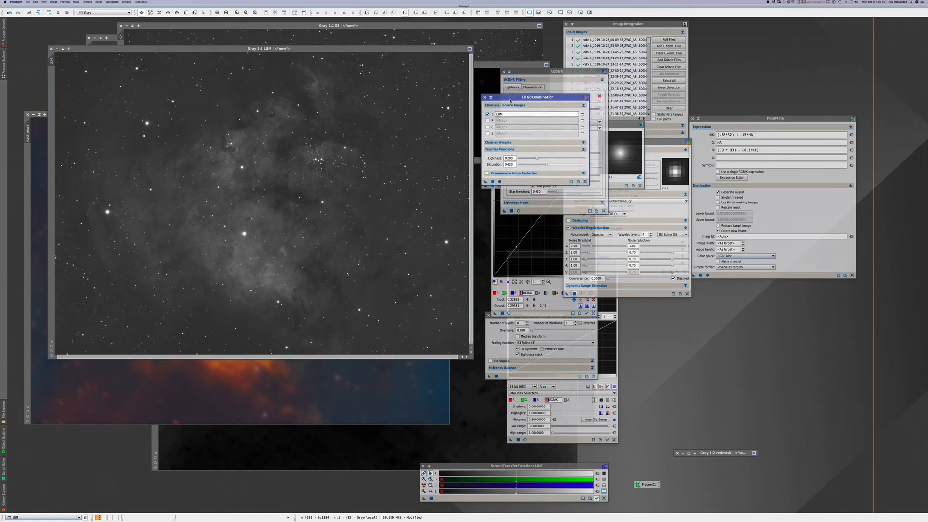
left_click(485, 98)
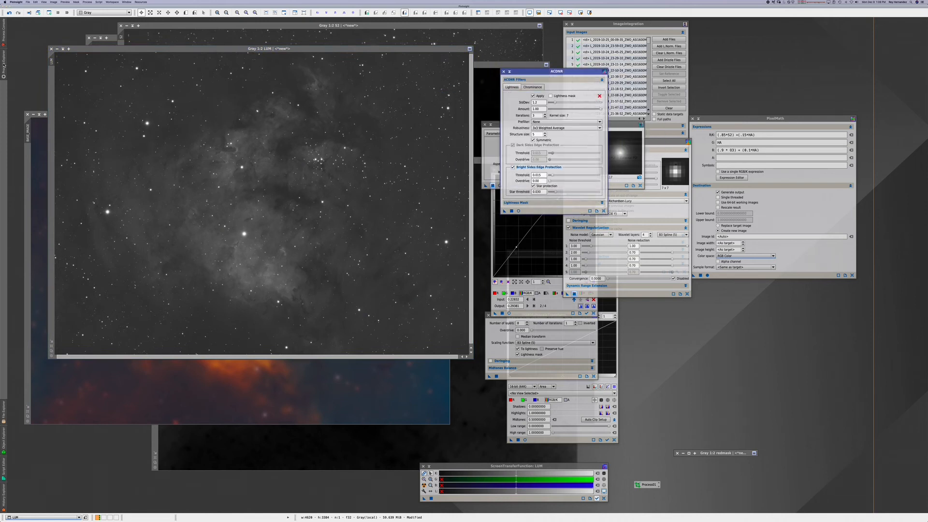
left_click(4, 64)
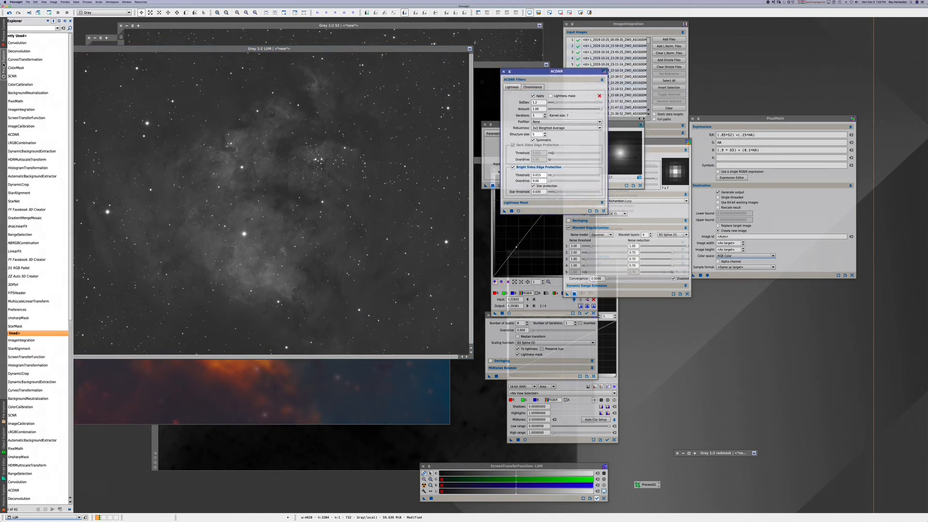
double_click(42, 145)
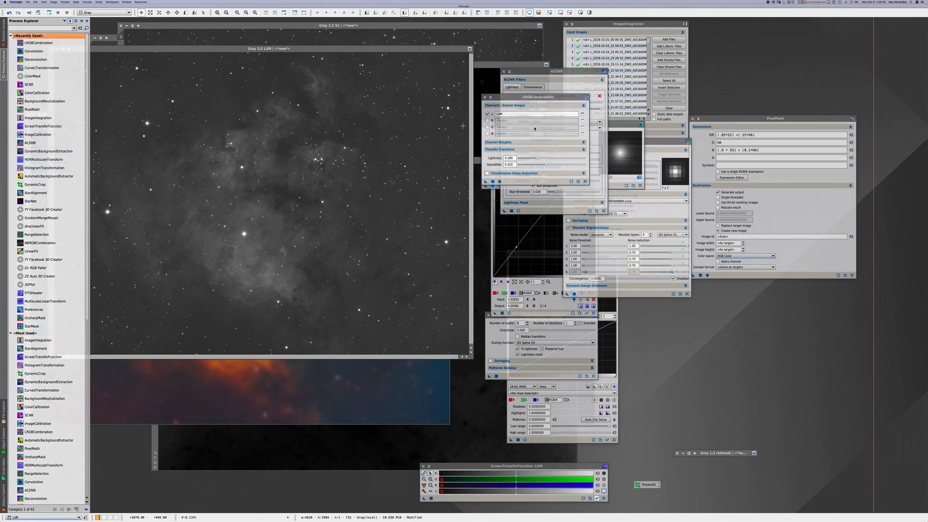
Step: Reset LRGBCombination to its defaults, make BASE_IMAGE active and exclude the R, G and B channels
left_click(487, 120)
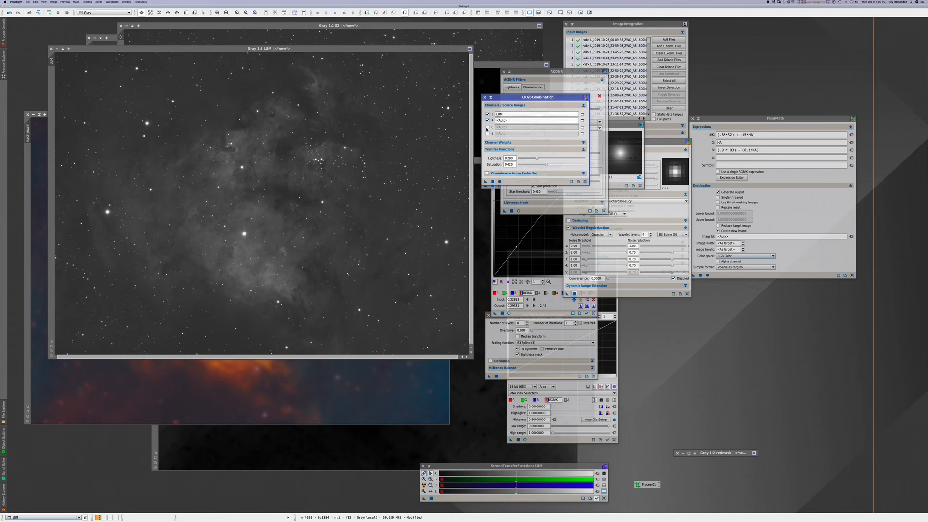
left_click(585, 182)
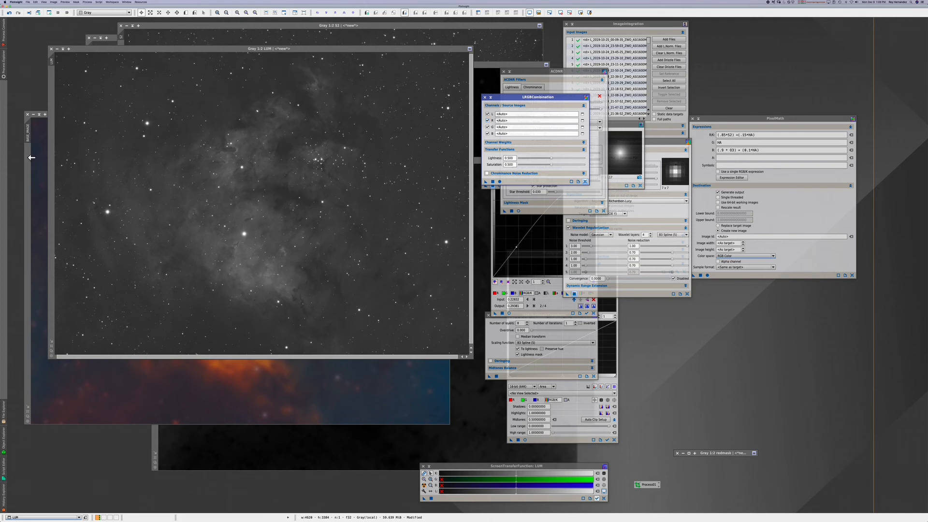
left_click(29, 154)
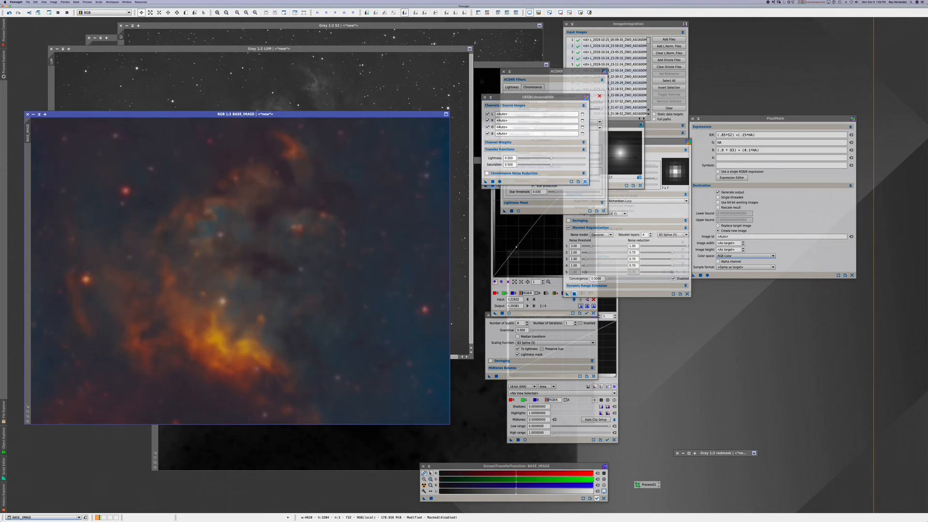
left_click(488, 134)
left_click(487, 127)
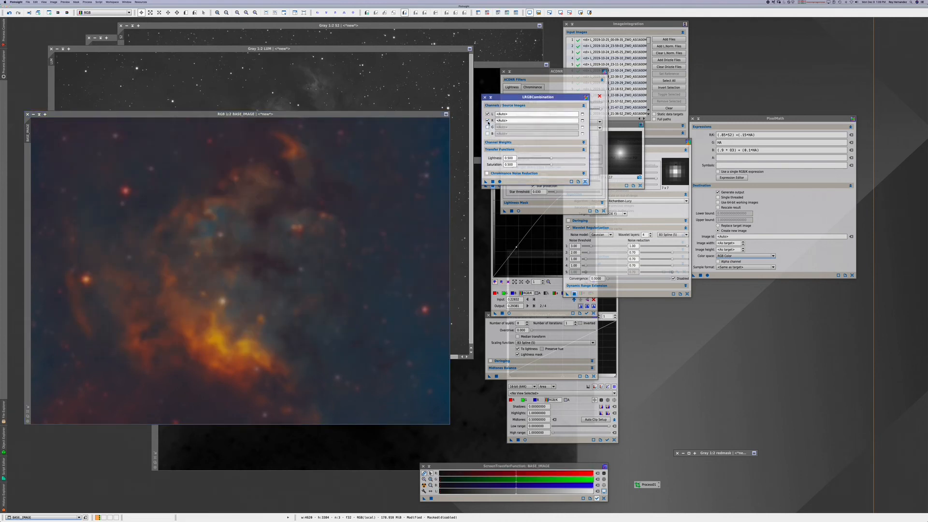
left_click(488, 120)
Step: Choose LUM as the source image for the L channel
left_click(582, 115)
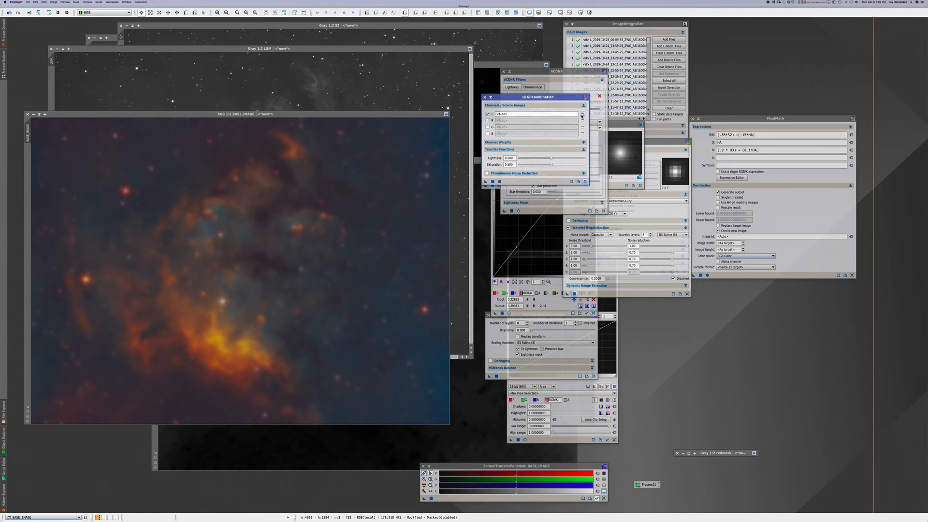
left_click(449, 257)
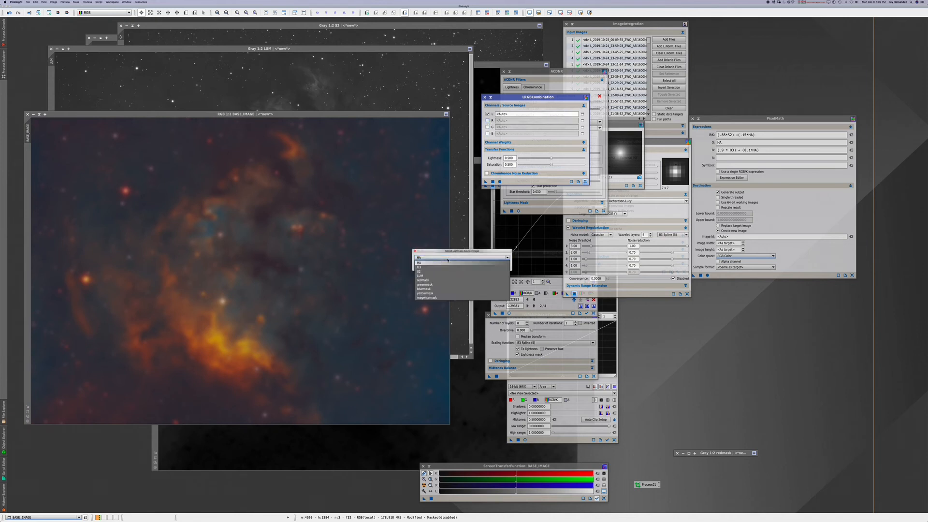
left_click(426, 274)
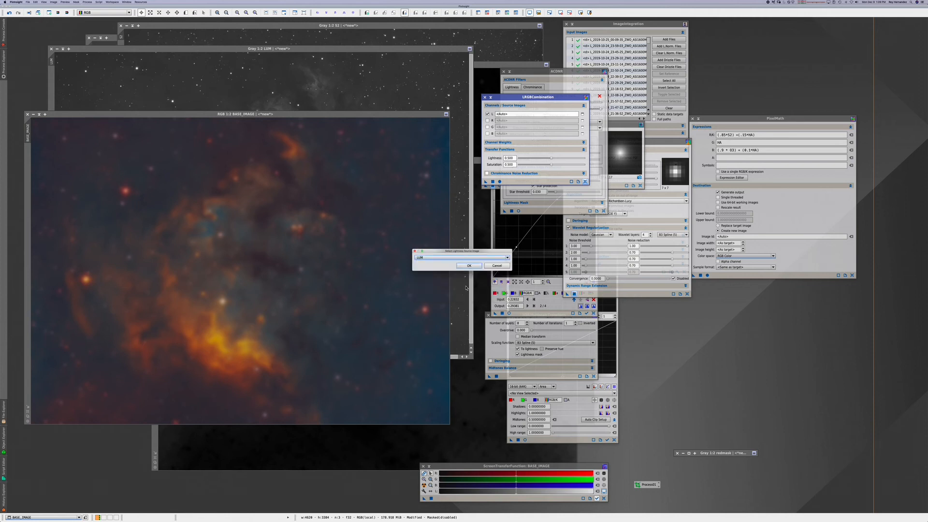
left_click(463, 266)
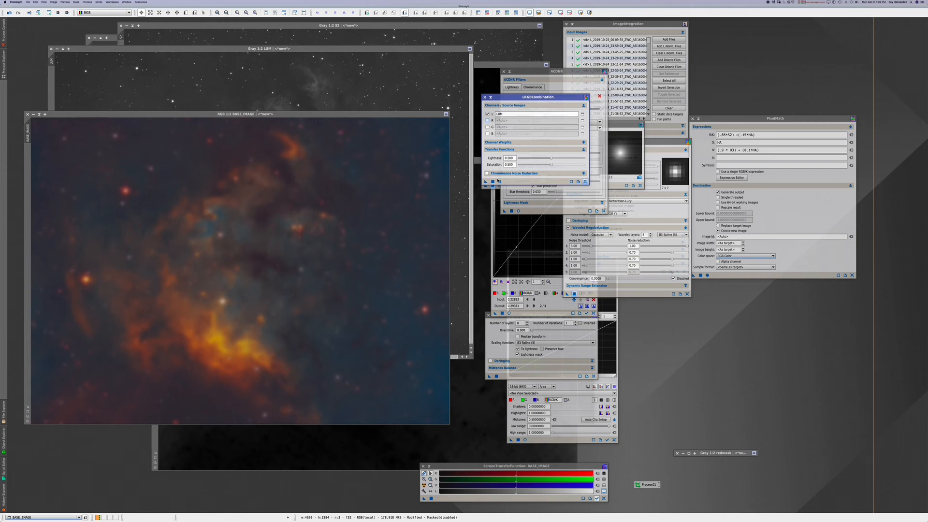
Step: Try the LRGB combination on BASE_IMAGE with lightness and saturation both at 0.400, and undo it
left_click(585, 174)
left_click(585, 174)
mouse_move(551, 165)
left_mouse_down()
mouse_move(522, 164)
mouse_move(549, 166)
left_mouse_up()
left_click(584, 142)
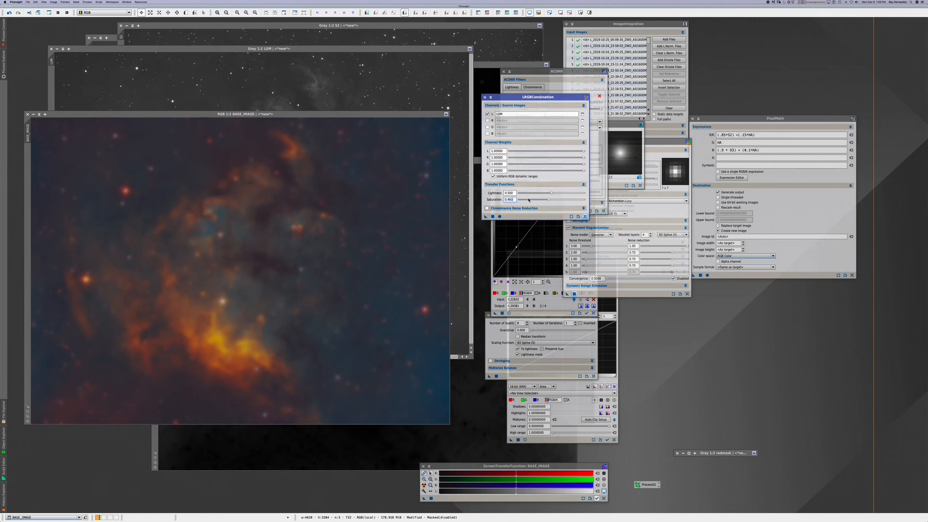
mouse_move(548, 200)
left_mouse_down()
mouse_move(533, 193)
mouse_move(572, 193)
mouse_move(534, 194)
mouse_move(545, 200)
left_mouse_up()
left_click(493, 217)
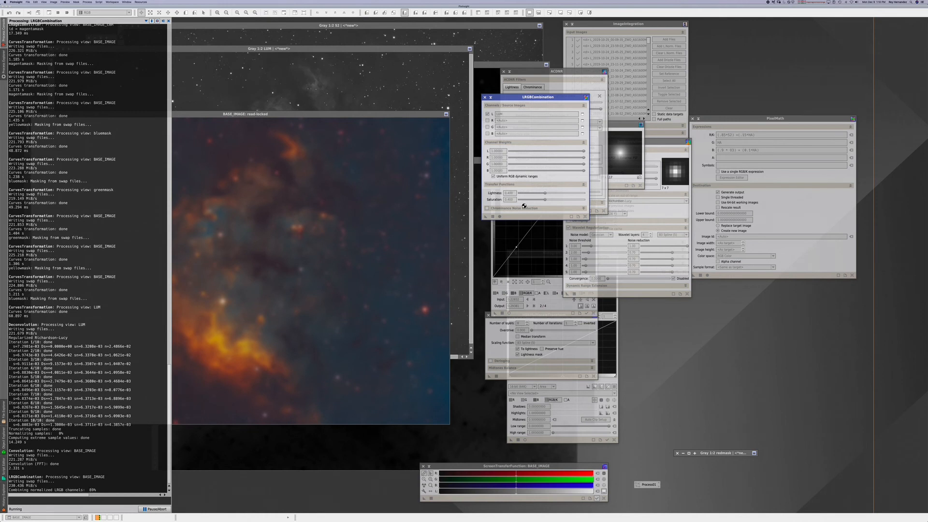
left_click_drag(349, 116, 376, 75)
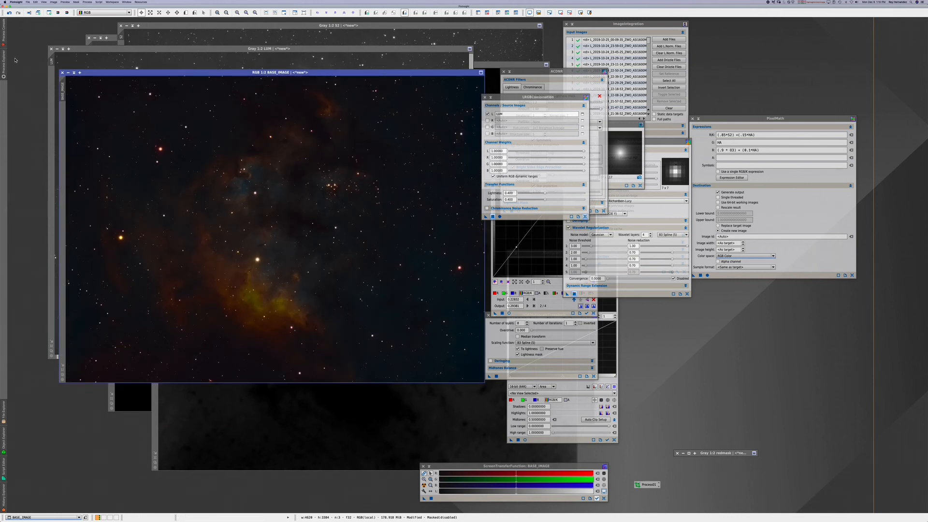
left_click(9, 13)
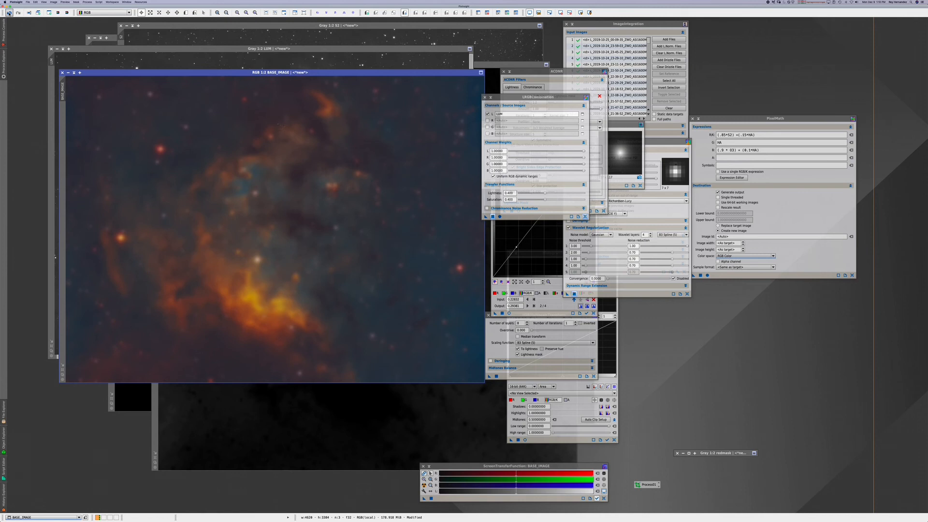
Step: Try the LRGB combination on BASE_IMAGE with lightness lowered to 0.300, and undo it
left_click(545, 193)
left_click_drag(545, 193, 538, 194)
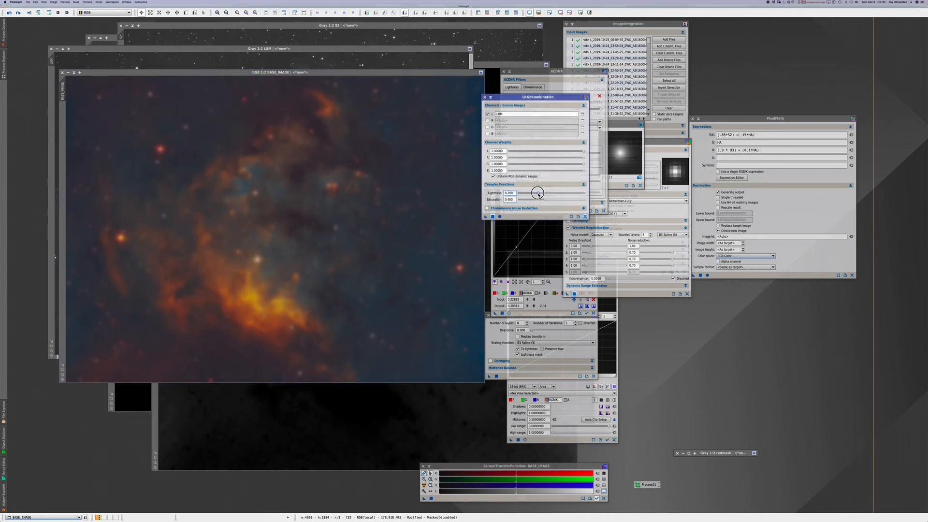
left_click(493, 217)
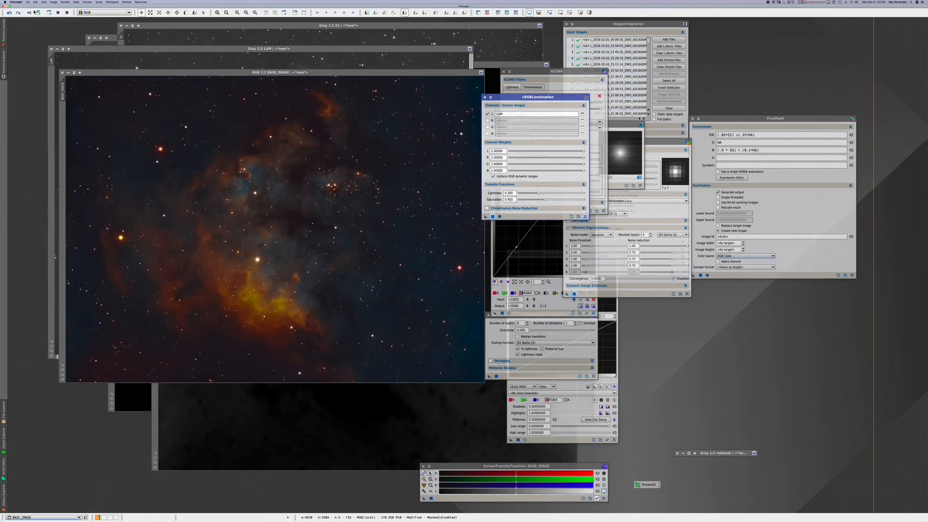
left_click(9, 12)
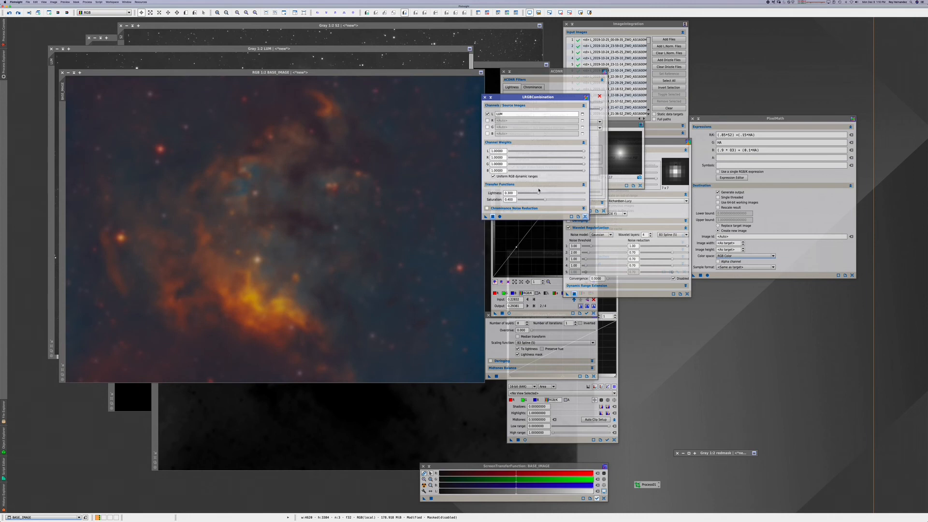
Step: Lower the combination's lightness to 0.200, apply it to BASE_IMAGE and undo that application
left_click_drag(539, 194, 533, 194)
left_click(492, 217)
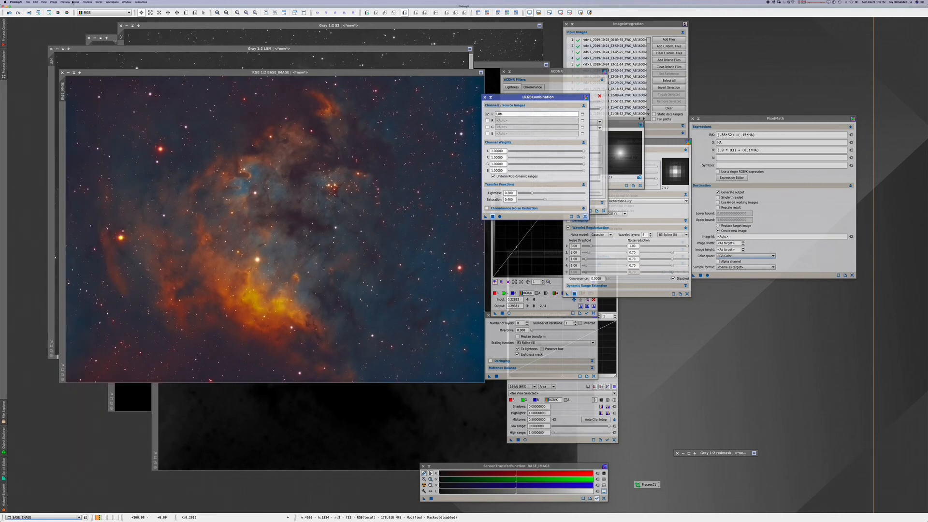
left_click(9, 13)
Step: Set saturation to 0.470 with slightly reduced red, green and blue channel weights, and try the combination on BASE_IMAGE, undoing it
left_click(545, 200)
left_click_drag(545, 200, 550, 202)
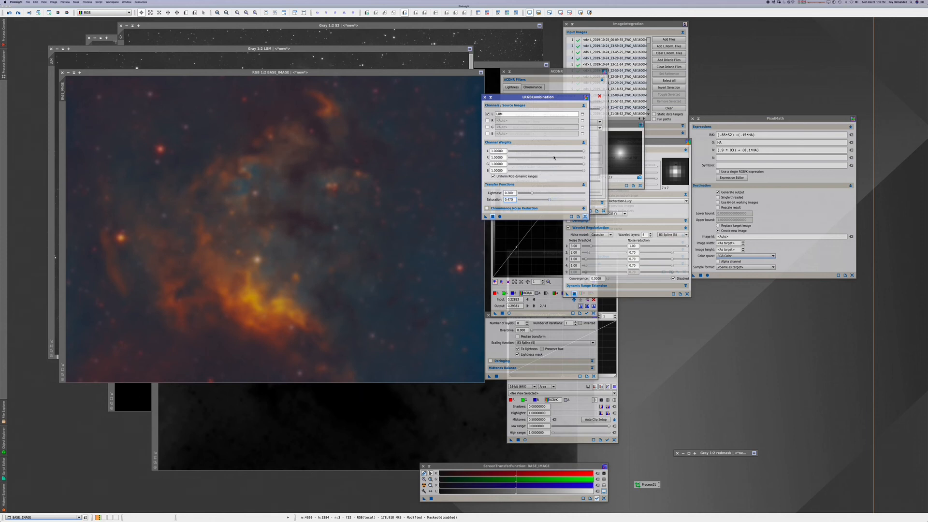
left_click(583, 151)
mouse_move(583, 159)
left_mouse_down()
mouse_move(561, 160)
mouse_move(582, 172)
mouse_move(576, 158)
left_mouse_up()
left_click(580, 165)
left_click_drag(583, 172, 572, 158)
left_click(580, 165)
left_click(494, 217)
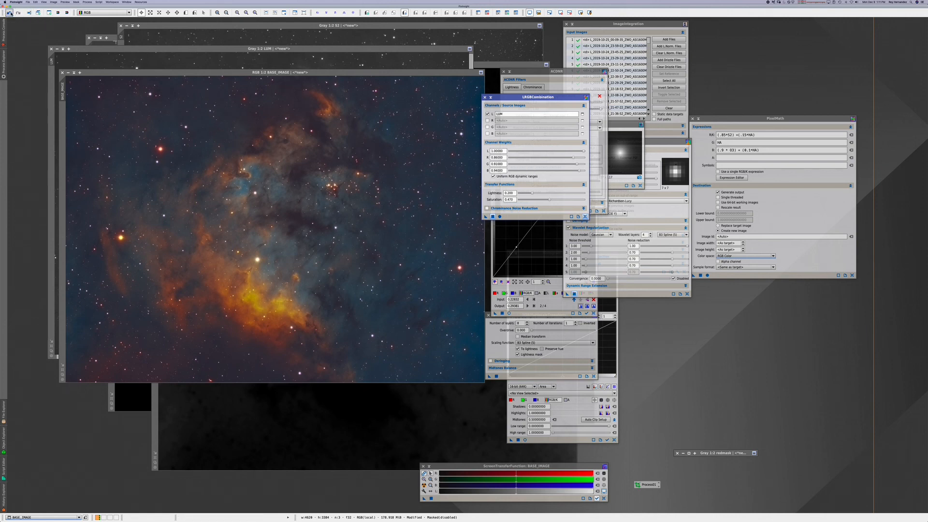
left_click(9, 13)
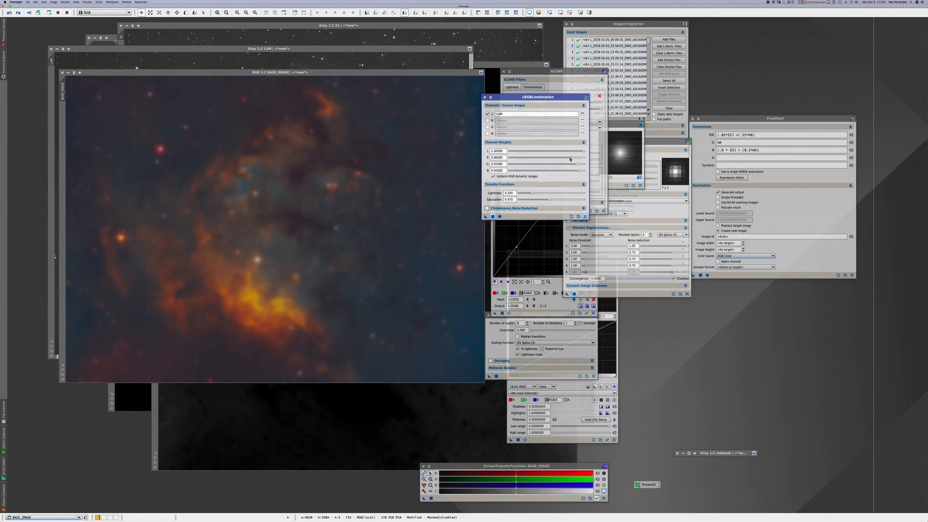
Step: Raise the blue channel weight to 0.98000, lower lightness to 0.190, and apply the combination to BASE_IMAGE
left_click_drag(579, 172, 583, 171)
left_click_drag(532, 194, 532, 193)
left_click(493, 216)
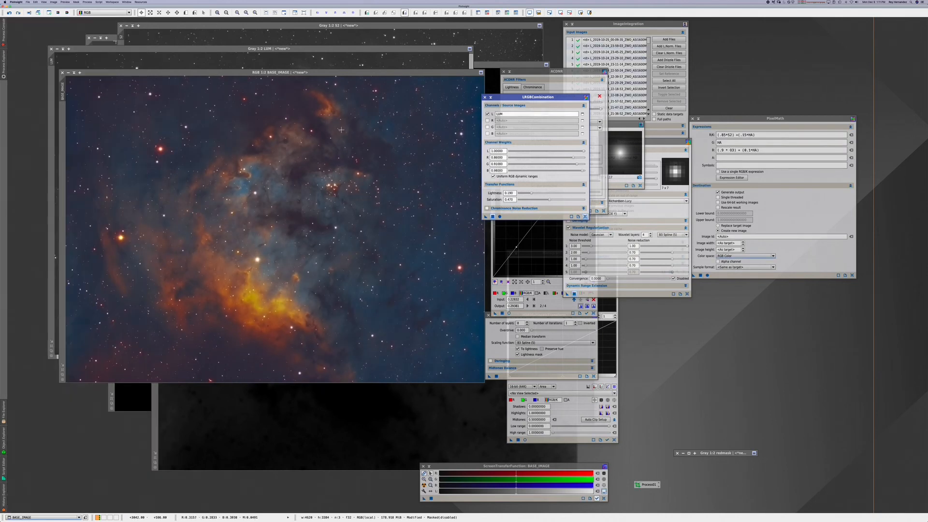
left_click_drag(274, 75, 231, 127)
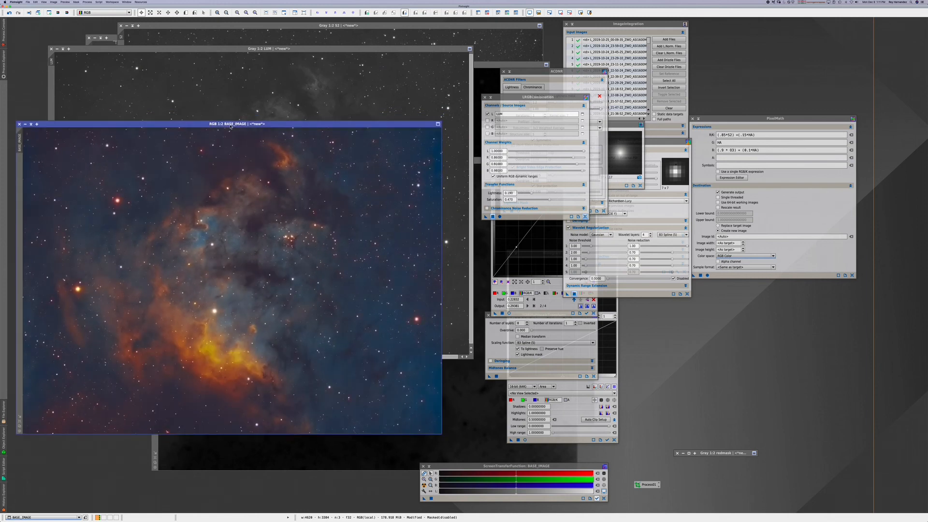
left_click_drag(293, 124, 306, 84)
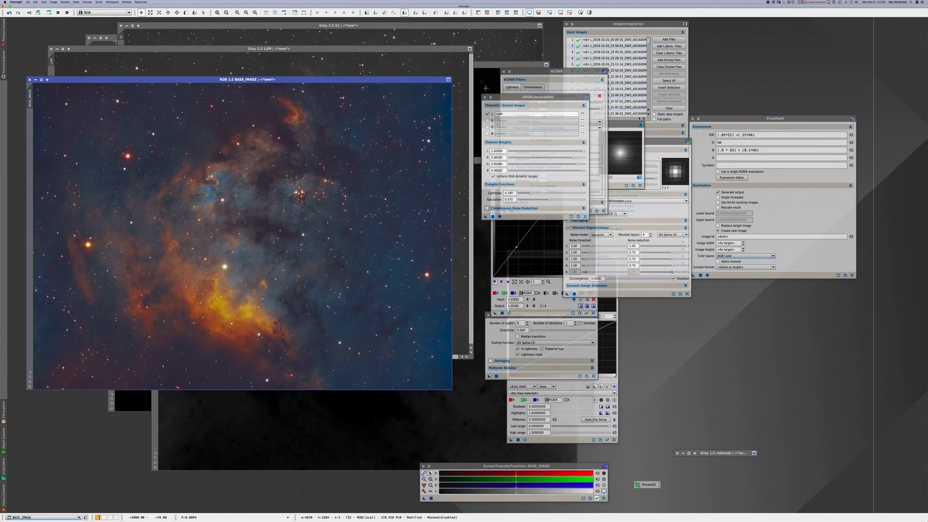
left_click_drag(508, 98, 540, 147)
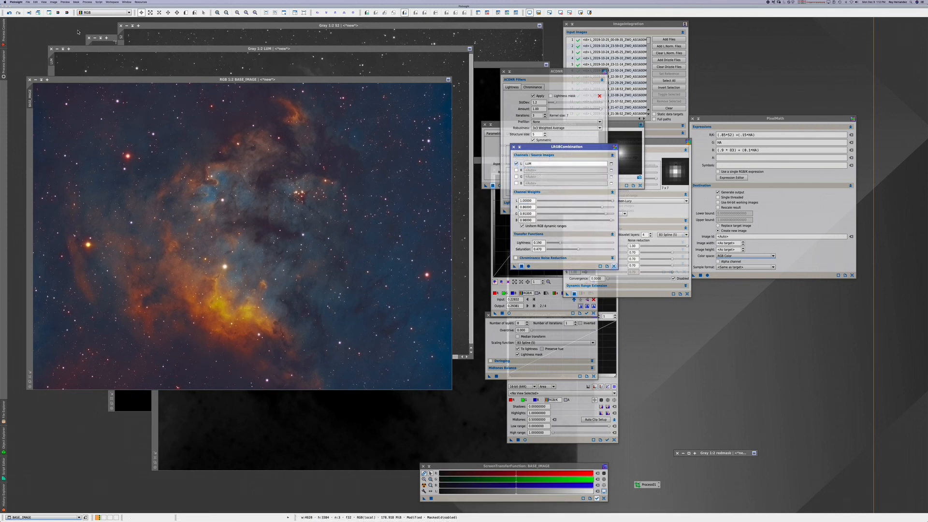
Step: Save BASE_IMAGE as a TIFF file in the Downloads folder, using 32-bit floating point samples and no compression
left_click(28, 2)
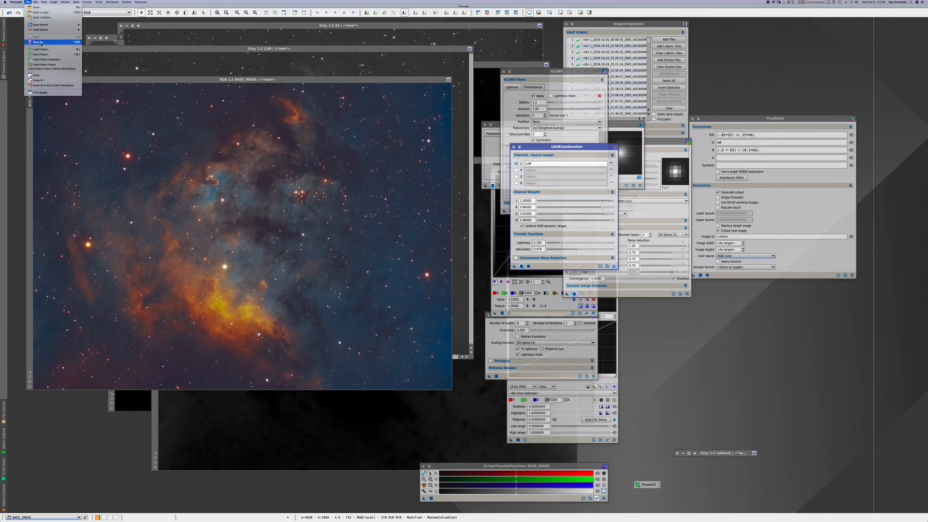
left_click(40, 42)
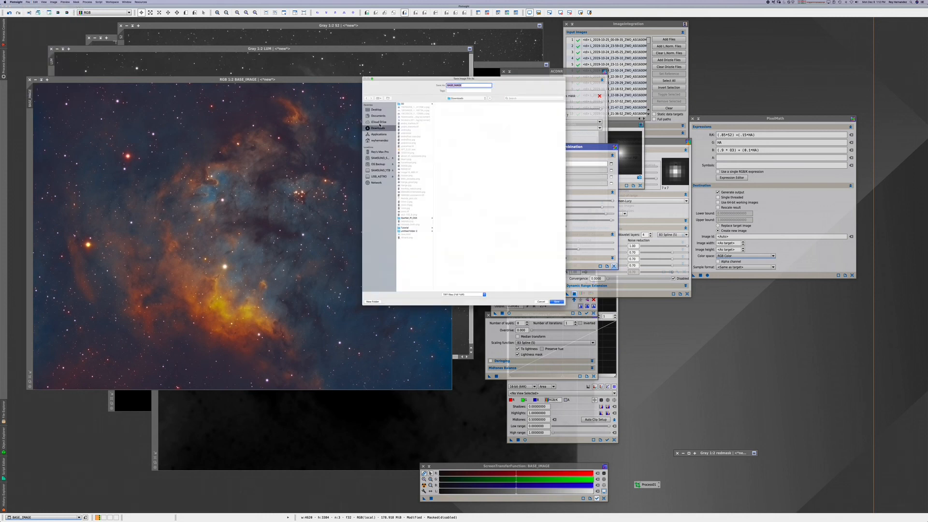
left_click(557, 302)
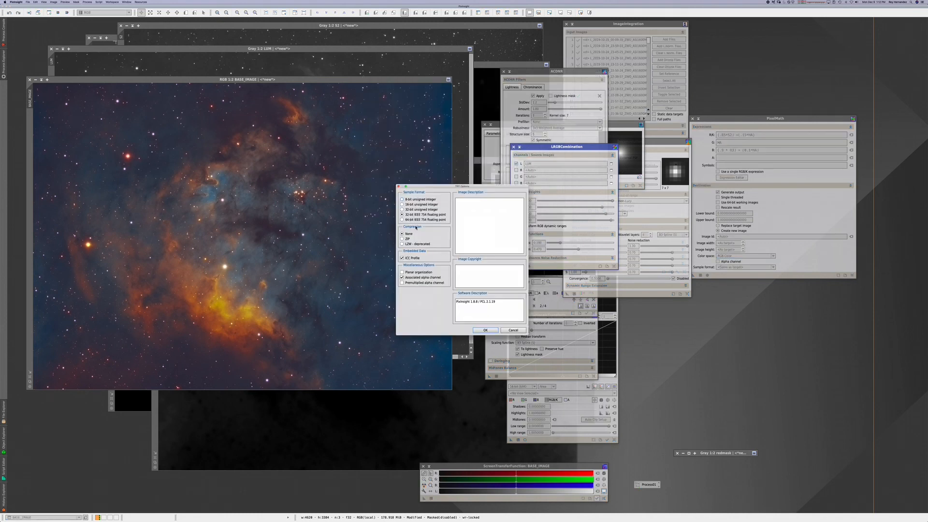
left_click(485, 330)
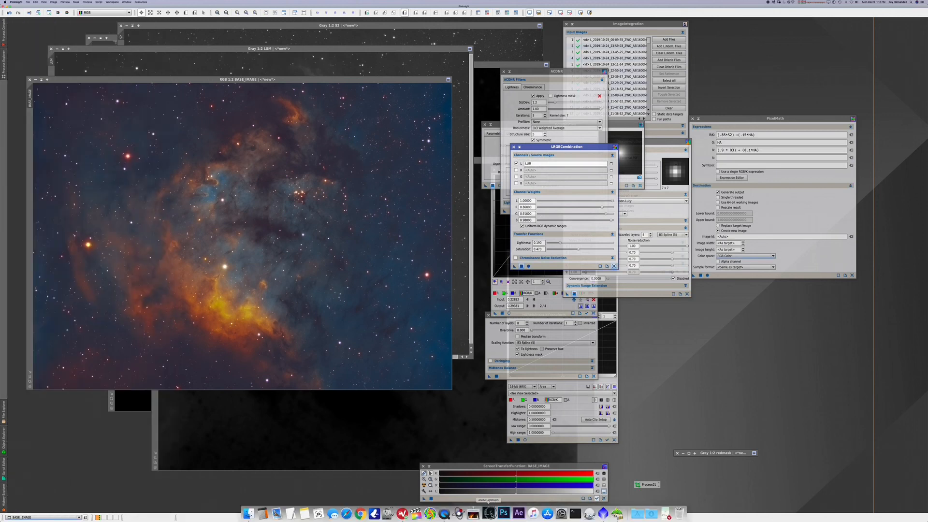
Step: Switch to Lightroom and import the BASE_IMAGE TIFF file from the Downloads folder into its library
left_click(489, 514)
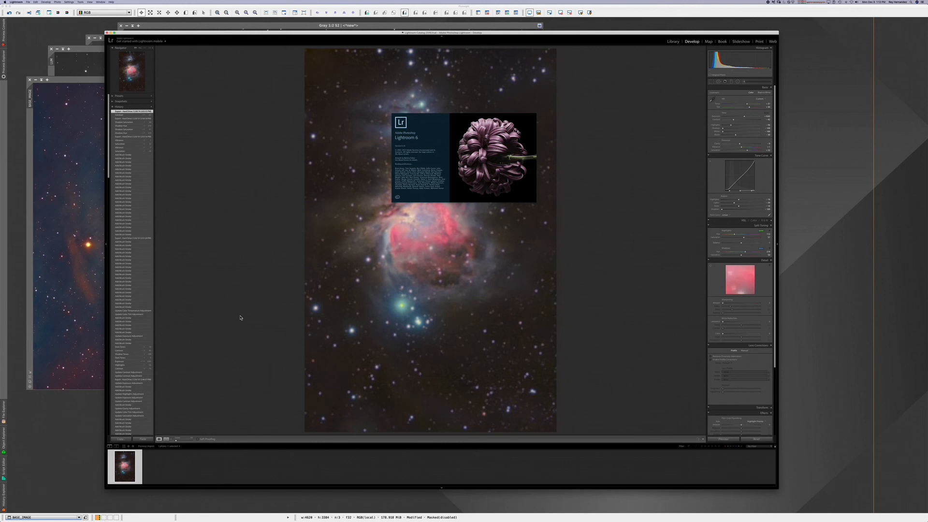
left_click(673, 43)
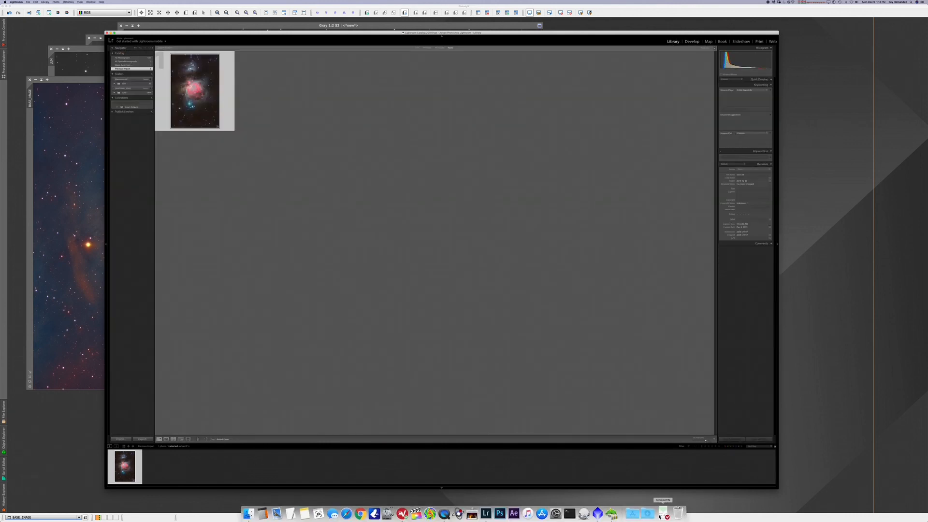
left_click(650, 514)
left_click(657, 498)
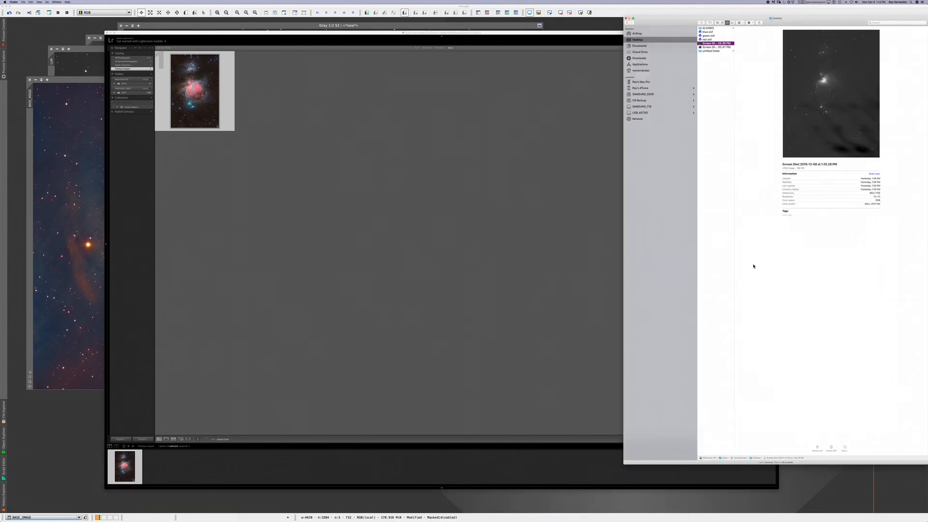
left_click_drag(215, 22, 800, 53)
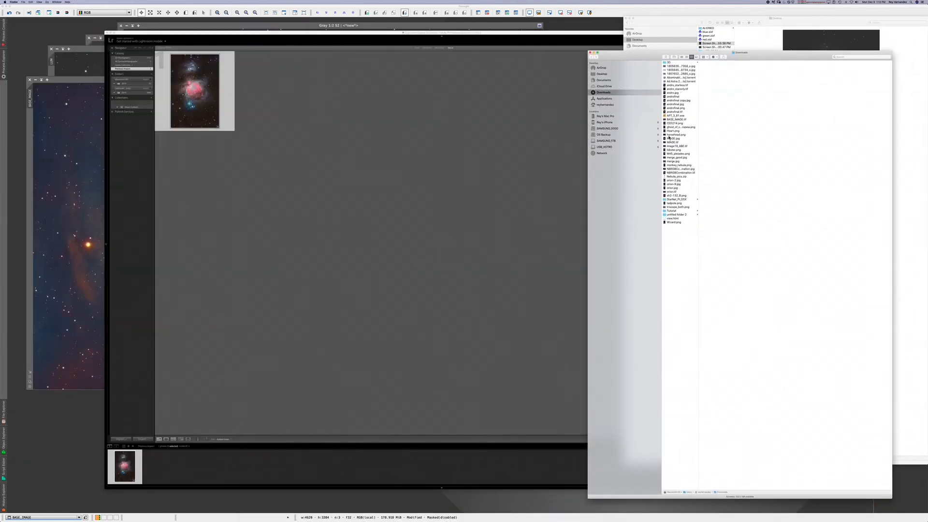
left_click_drag(676, 119, 438, 126)
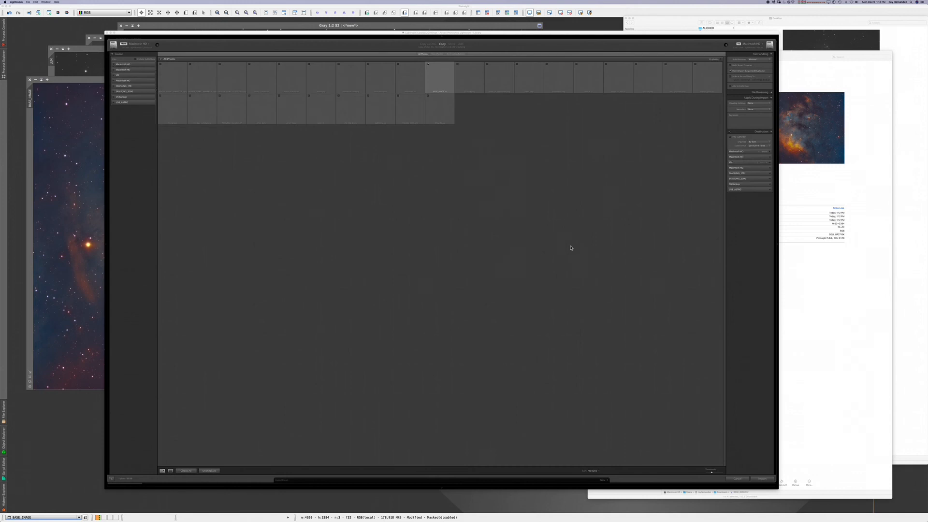
left_click(763, 479)
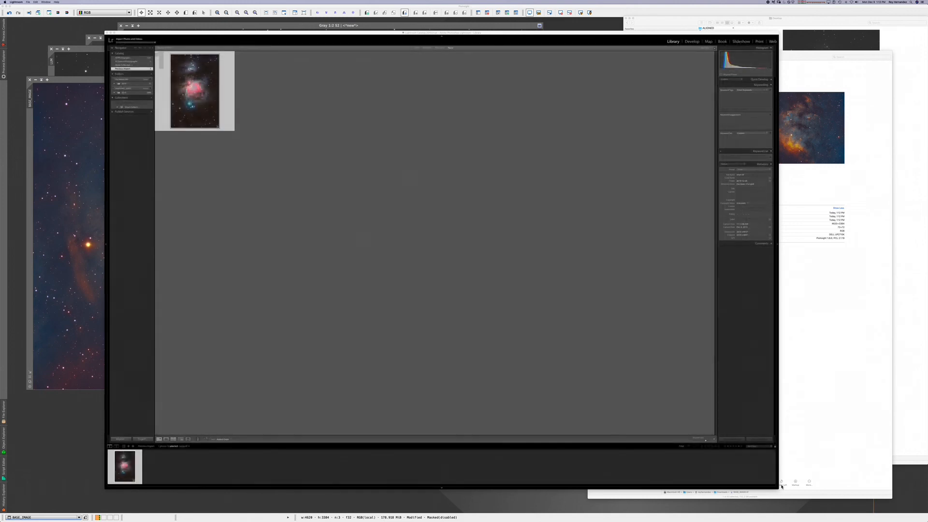
Step: Open the imported nebula photo for developing and rotate it 90 degrees counterclockwise
left_click(692, 42)
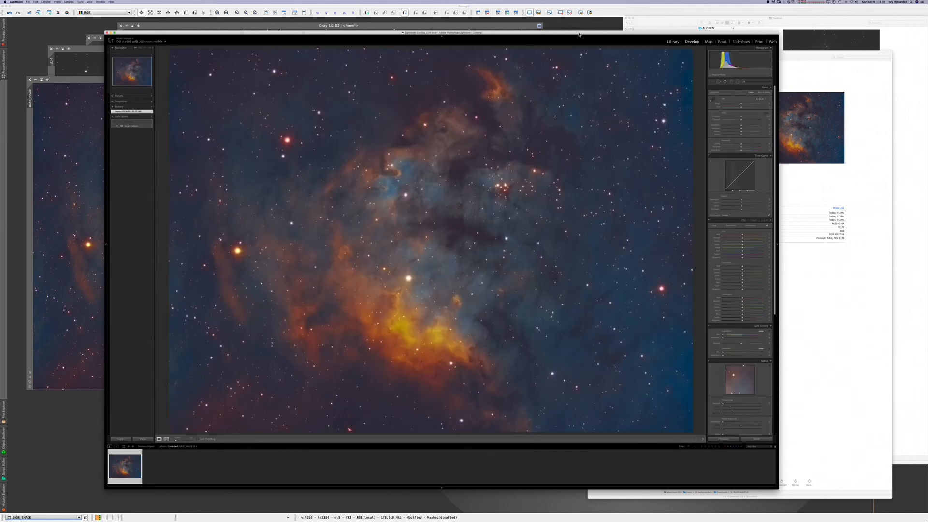
left_click_drag(578, 33, 543, 33)
left_click(57, 3)
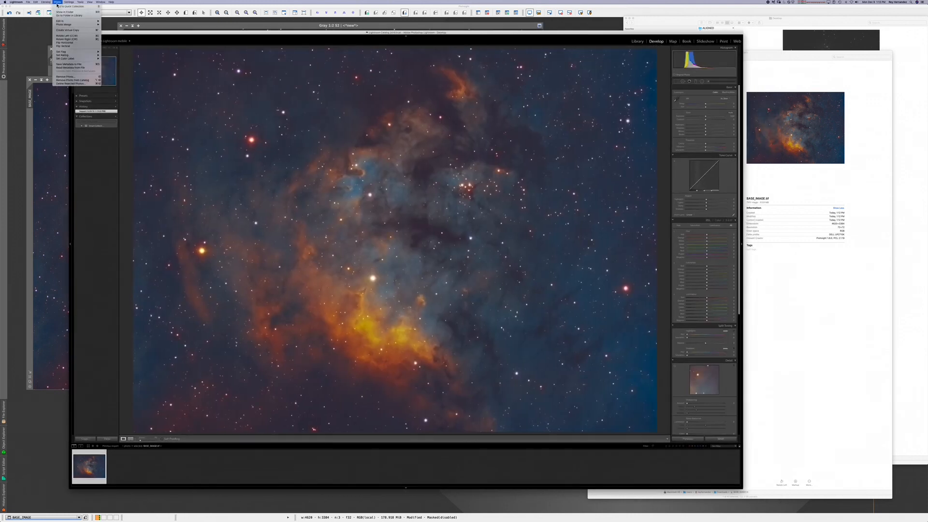
left_click(67, 39)
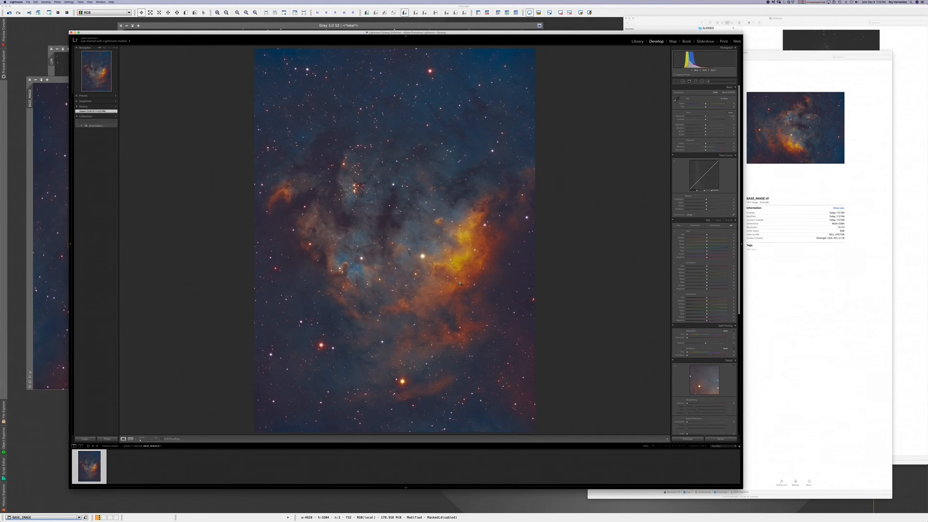
Step: Set up an adjustment brush with the Clarity effect, reducing its size and adjusting its stroke settings
left_click(709, 82)
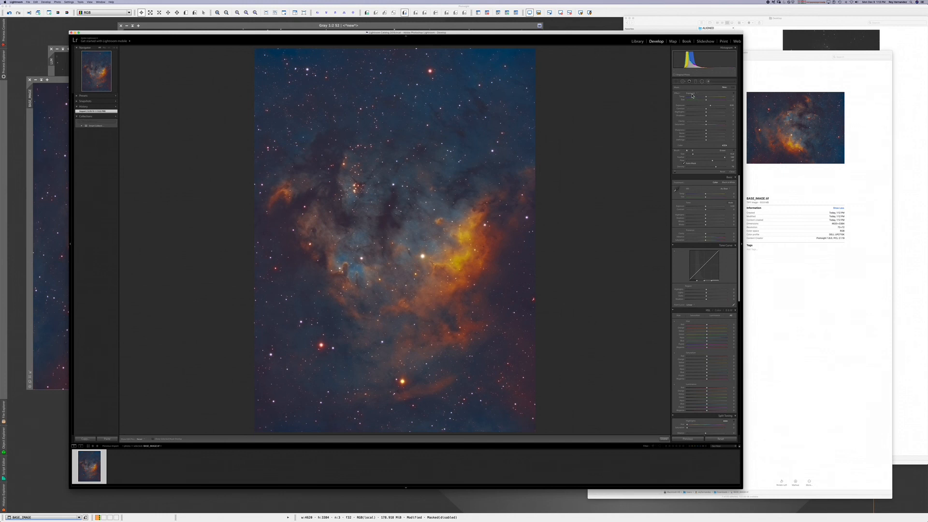
left_click(692, 95)
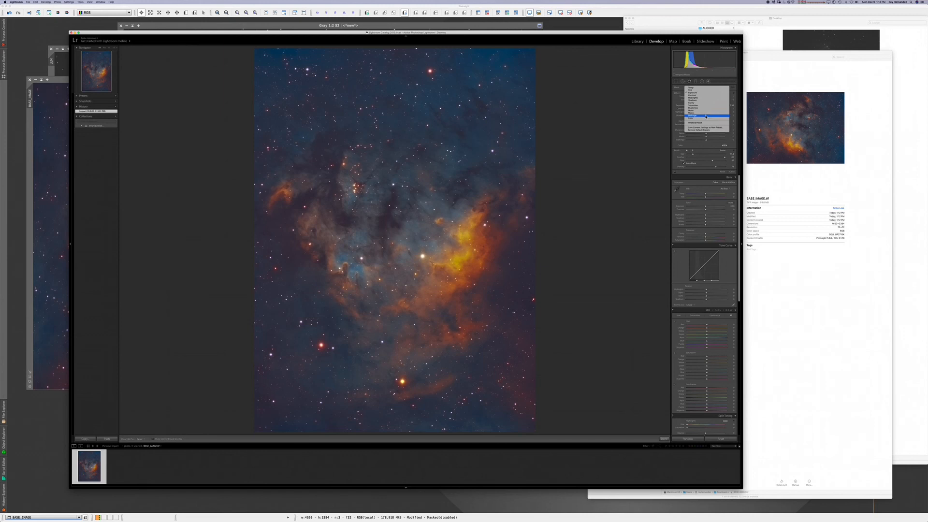
left_click(696, 104)
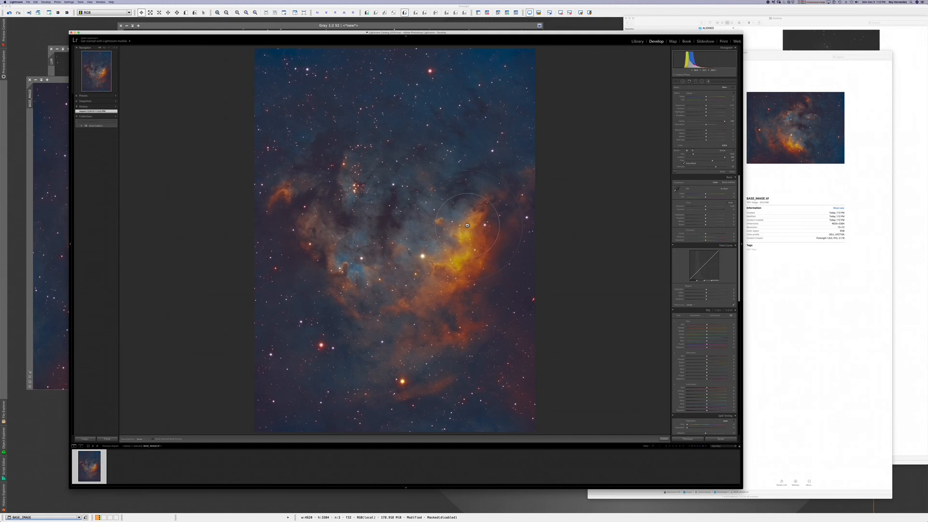
scroll(467, 225, "down", 2)
left_click_drag(713, 161, 717, 167)
Step: Paint the clarity brush over the bright yellow core, the orange gas clouds and the darker central structures of the nebula
left_click_drag(470, 213, 451, 250)
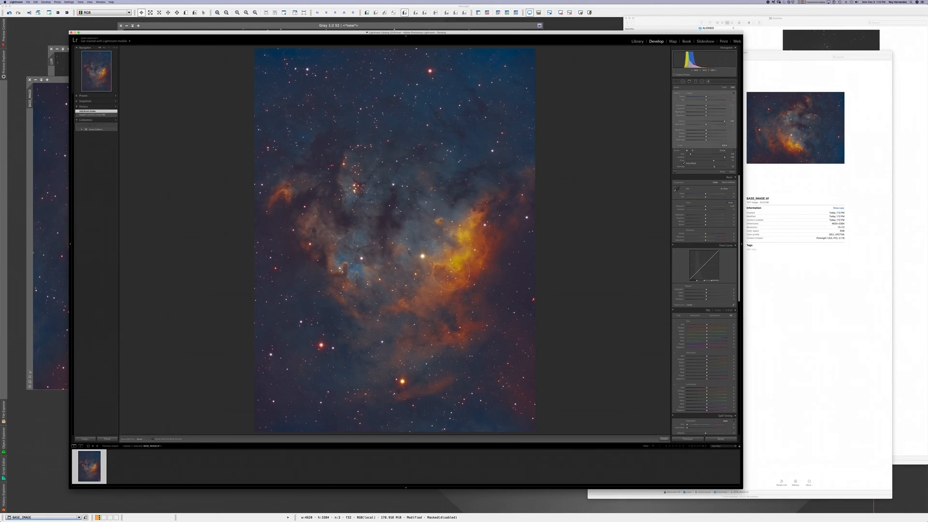
left_click(441, 273)
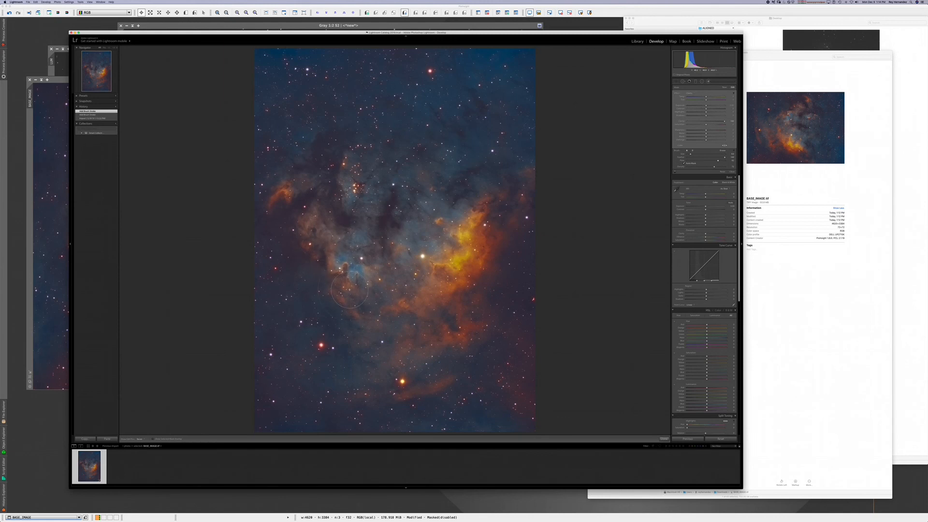
mouse_move(345, 252)
left_mouse_down()
mouse_move(299, 224)
mouse_move(278, 193)
mouse_move(293, 184)
mouse_move(272, 216)
mouse_move(290, 179)
mouse_move(277, 205)
left_mouse_up()
mouse_move(486, 206)
left_mouse_down()
mouse_move(467, 216)
mouse_move(501, 189)
mouse_move(457, 203)
left_mouse_up()
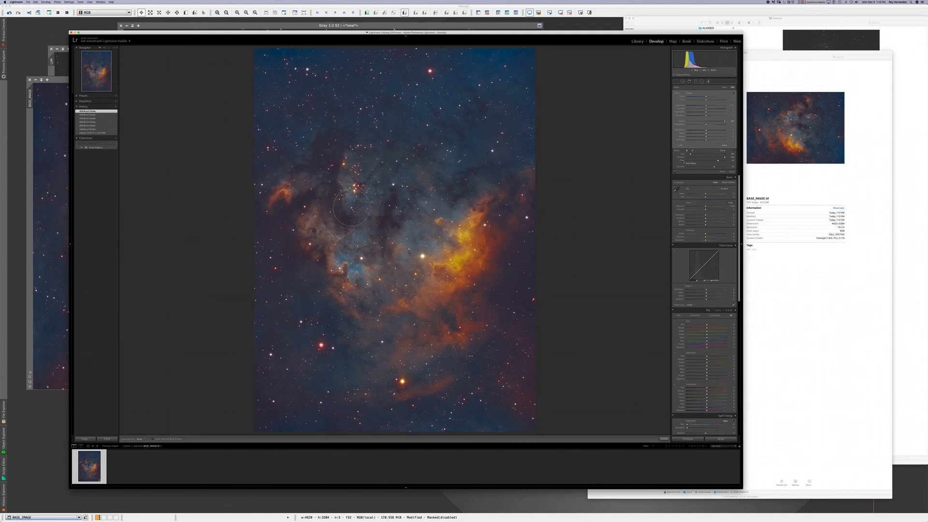
left_click(351, 218)
left_click(333, 303)
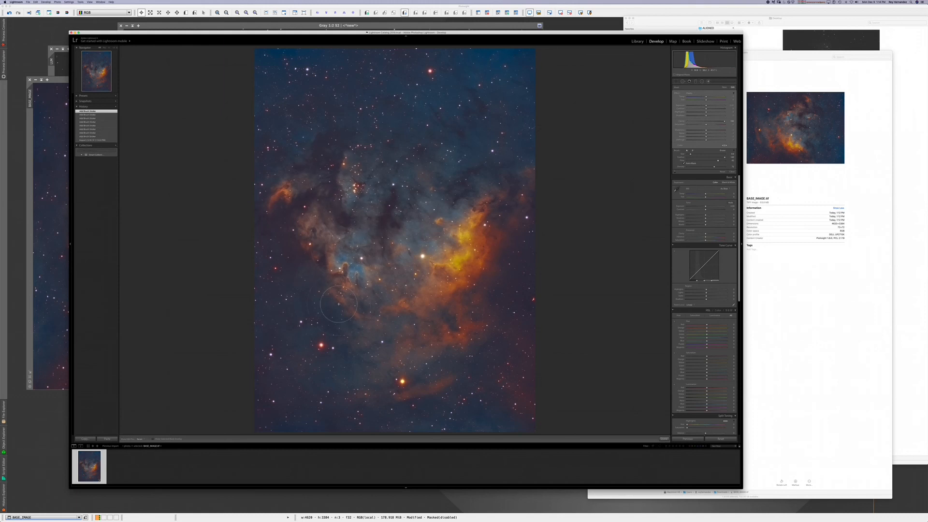
mouse_move(443, 343)
left_mouse_down()
mouse_move(482, 291)
mouse_move(459, 341)
mouse_move(371, 357)
mouse_move(451, 323)
mouse_move(488, 257)
left_mouse_up()
mouse_move(479, 324)
left_mouse_down()
mouse_move(514, 375)
mouse_move(455, 298)
left_mouse_up()
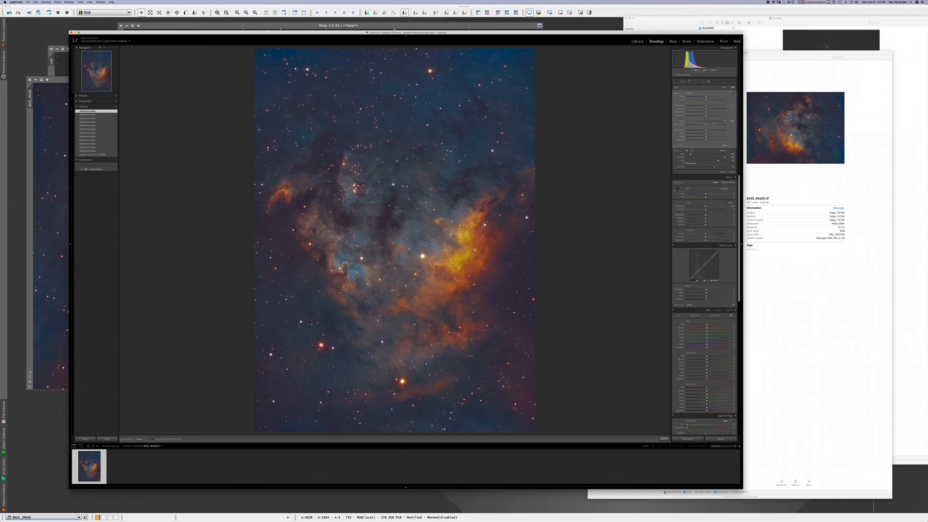
left_click_drag(451, 265, 457, 273)
Step: Try a higher saturation on the brushed areas, reset it to its default, and close the adjustment brush
mouse_move(707, 125)
left_mouse_down()
mouse_move(696, 127)
mouse_move(724, 126)
mouse_move(712, 128)
left_mouse_up()
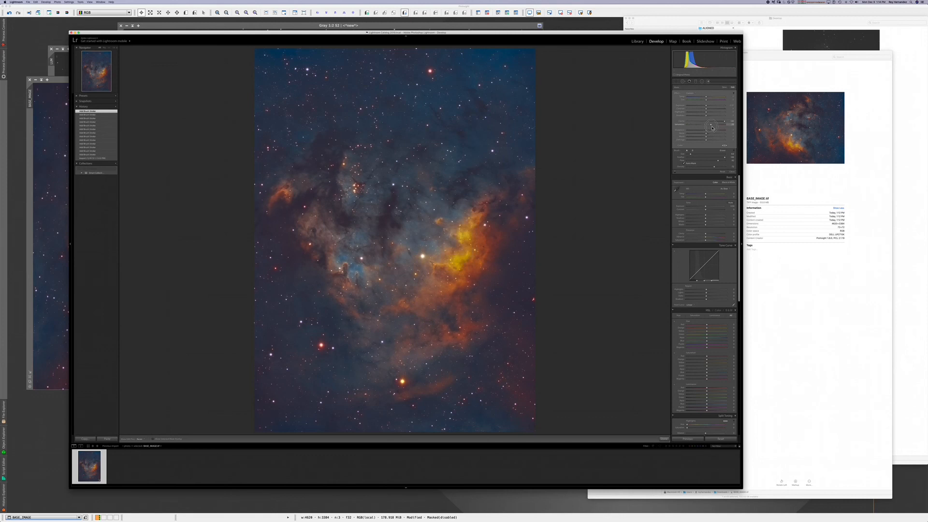
double_click(682, 126)
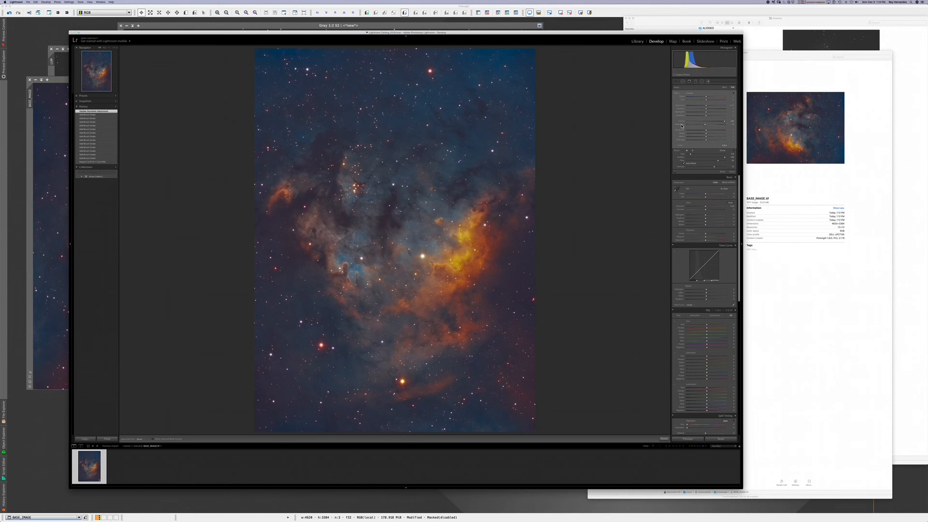
left_click(664, 439)
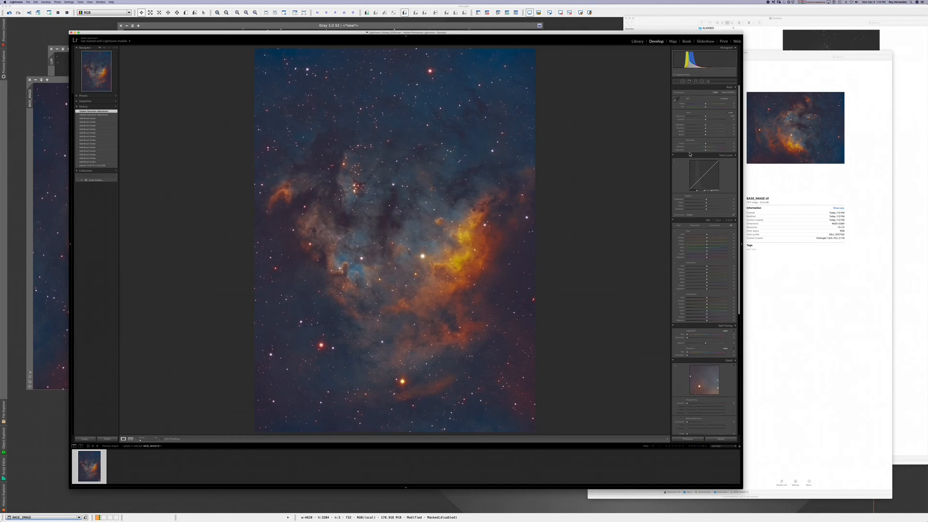
Step: Raise the whole photo's clarity and saturation, lower its highlights and shadows, and lift the tone curve's darks
mouse_move(706, 144)
left_mouse_down()
mouse_move(720, 143)
mouse_move(662, 139)
mouse_move(706, 145)
mouse_move(688, 125)
mouse_move(699, 130)
left_mouse_up()
left_click_drag(707, 207, 712, 208)
mouse_move(707, 152)
left_mouse_down()
mouse_move(689, 148)
mouse_move(715, 145)
left_mouse_up()
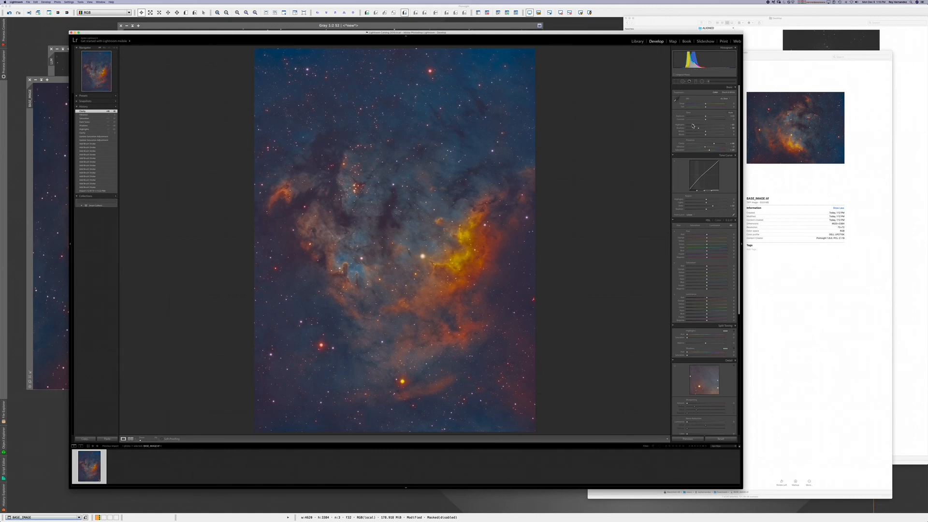
Step: Brush a local adjustment onto the bright star beside the yellow core, with lowered highlights and slightly raised contrast
left_click(707, 82)
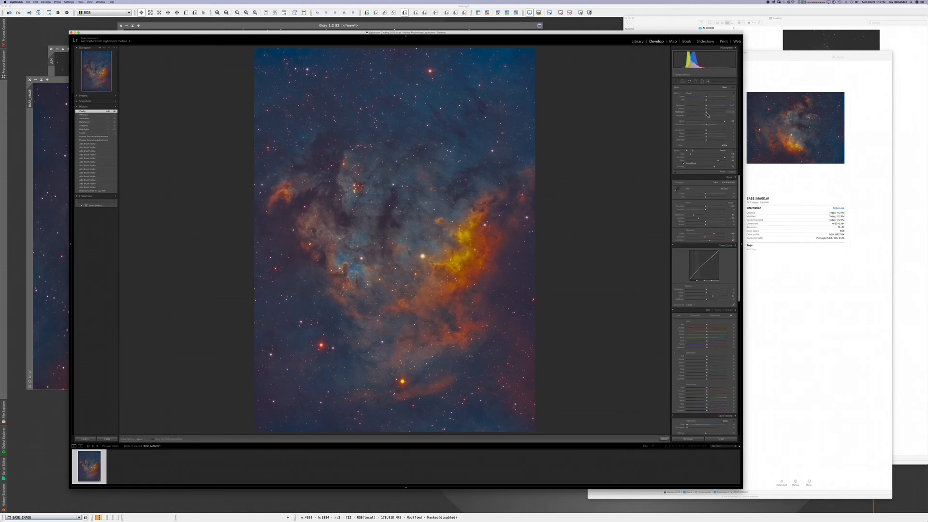
left_click_drag(706, 113, 686, 116)
left_click(424, 256)
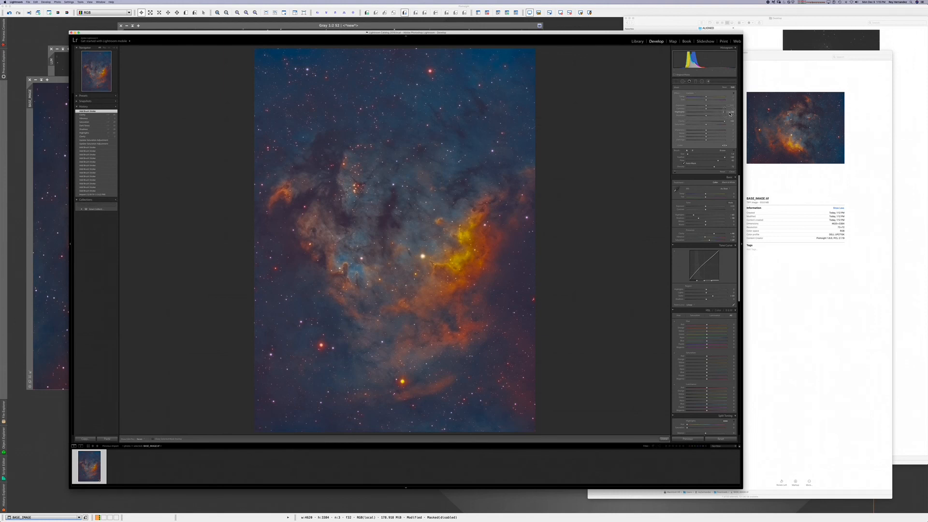
left_click(693, 113)
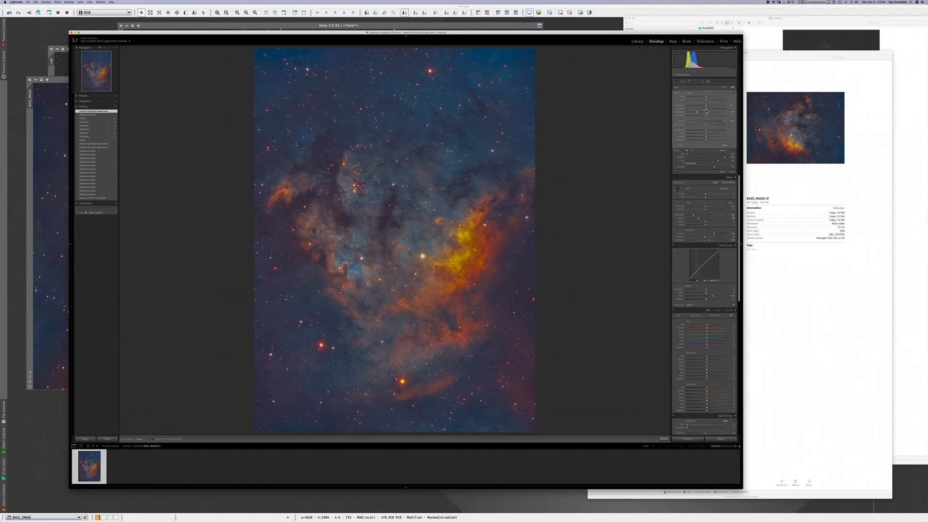
left_click_drag(694, 109, 706, 110)
left_click(711, 109)
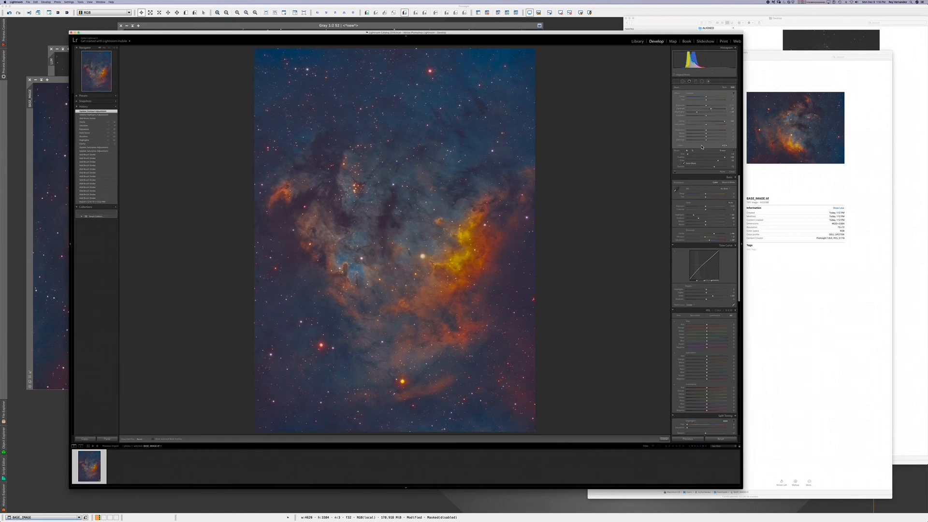